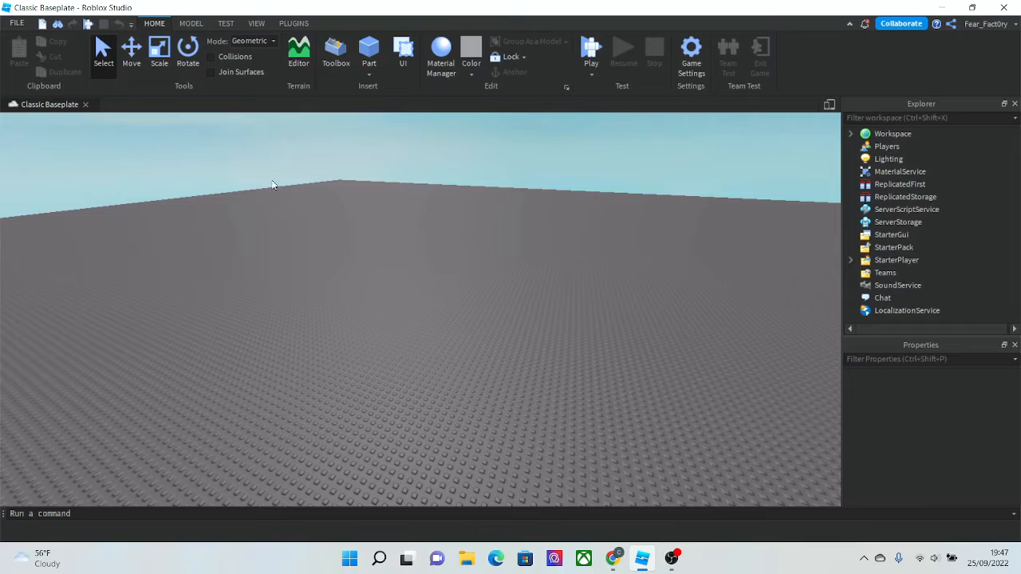
- Insert a block part onto the baseplate
right_drag(319, 206, 301, 198)
scroll(302, 199, down, 10)
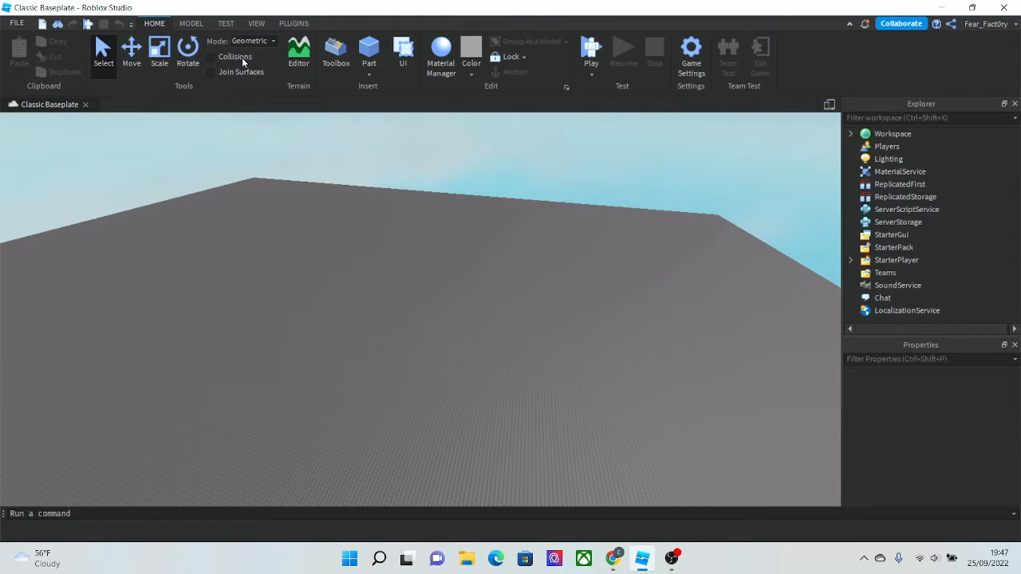
scroll(389, 321, up, 6)
click(368, 52)
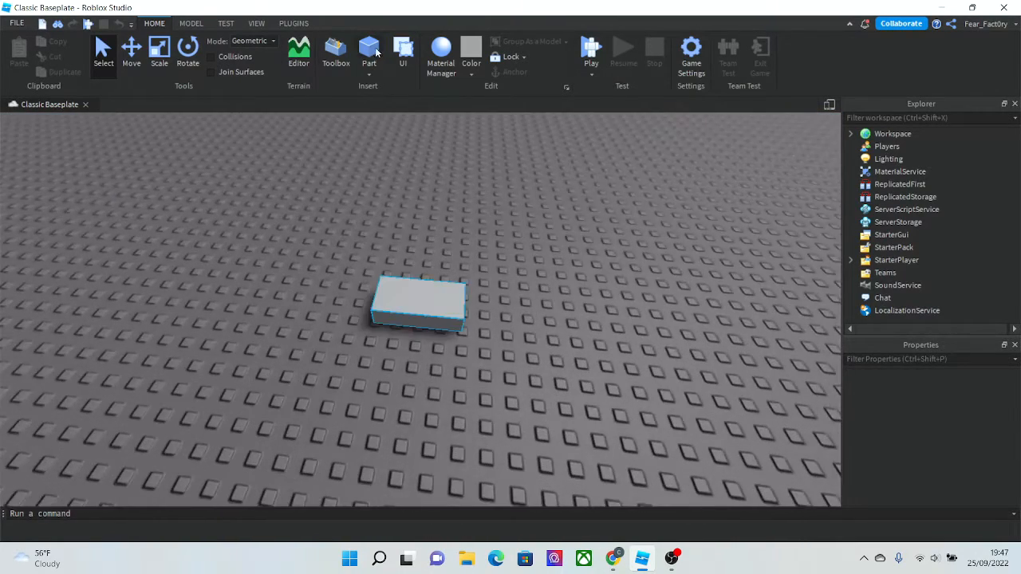
- Select the inserted part and delete it
scroll(357, 276, up, 5)
right_click(396, 300)
scroll(395, 300, down, 10)
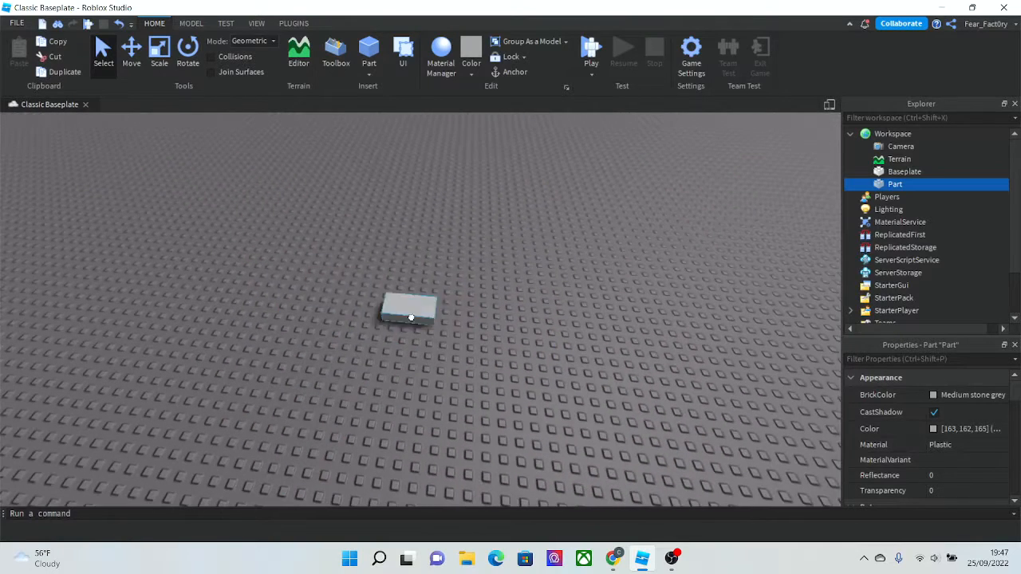
key(Delete)
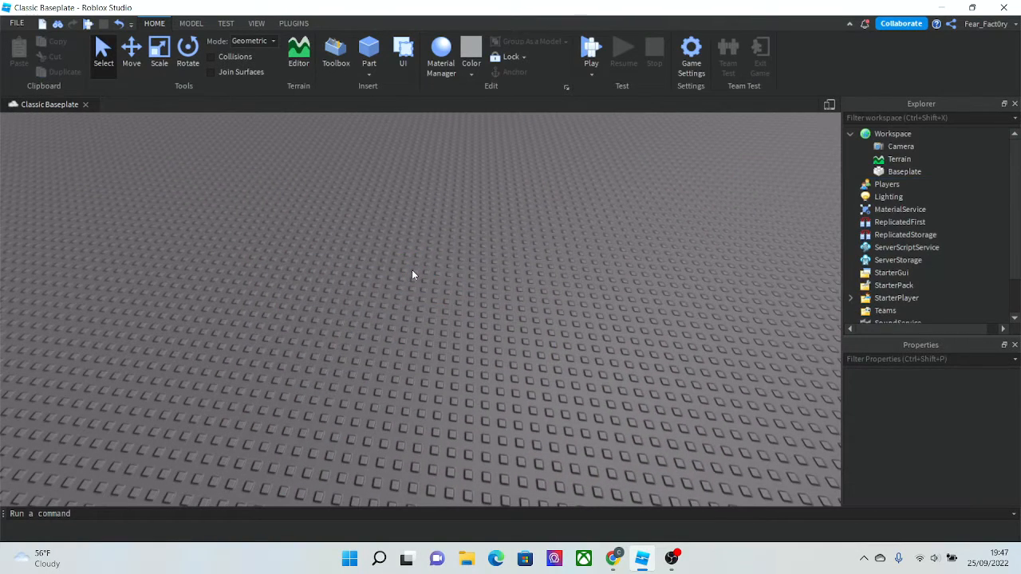
- Open the Terrain Editor and choose the Add tool in the Edit section
click(294, 55)
right_drag(299, 227, 309, 228)
key(s)
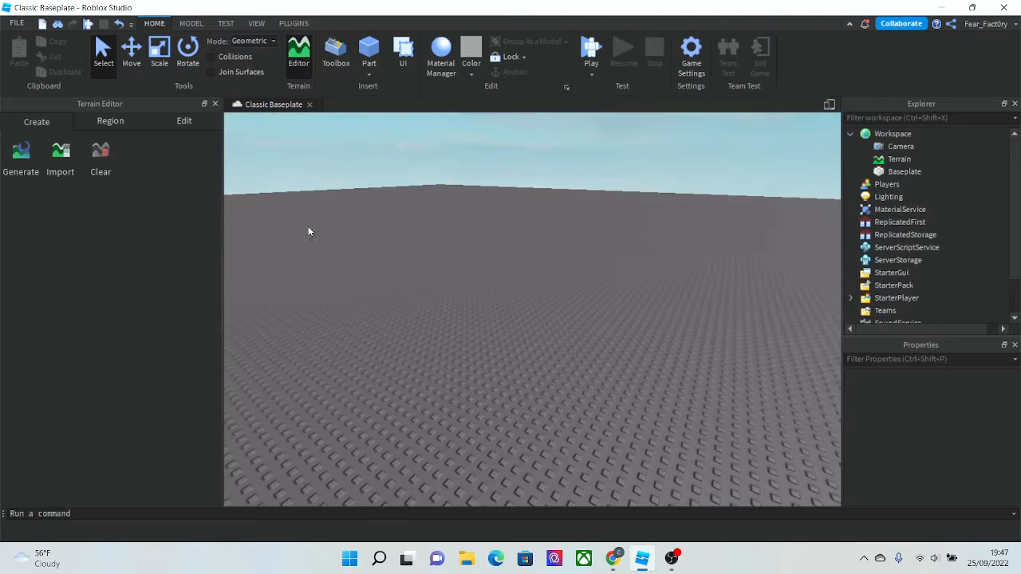
click(184, 120)
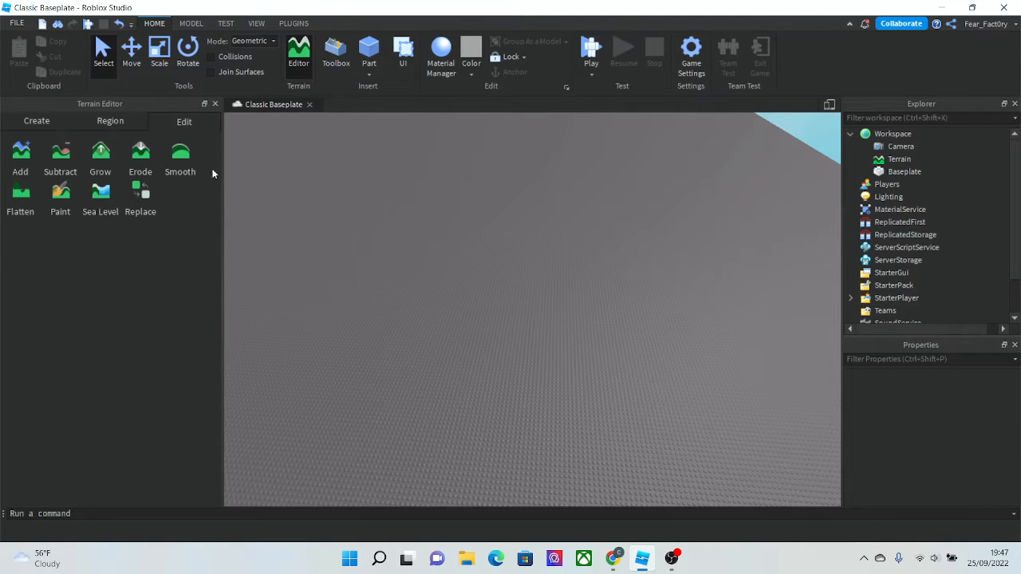
click(28, 166)
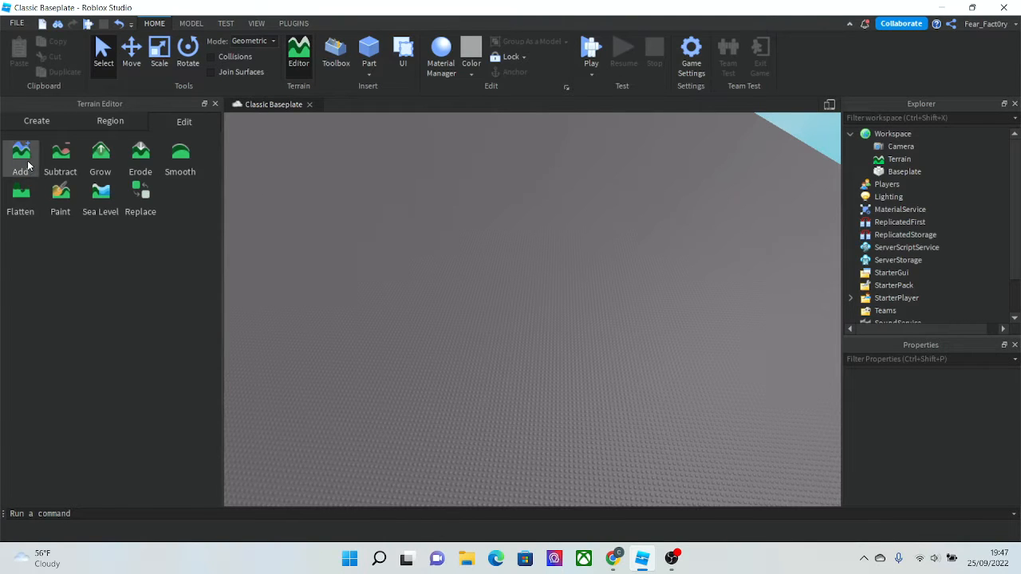
- Set the Add brush shape to cube
scroll(478, 319, up, 4)
scroll(403, 288, up, 2)
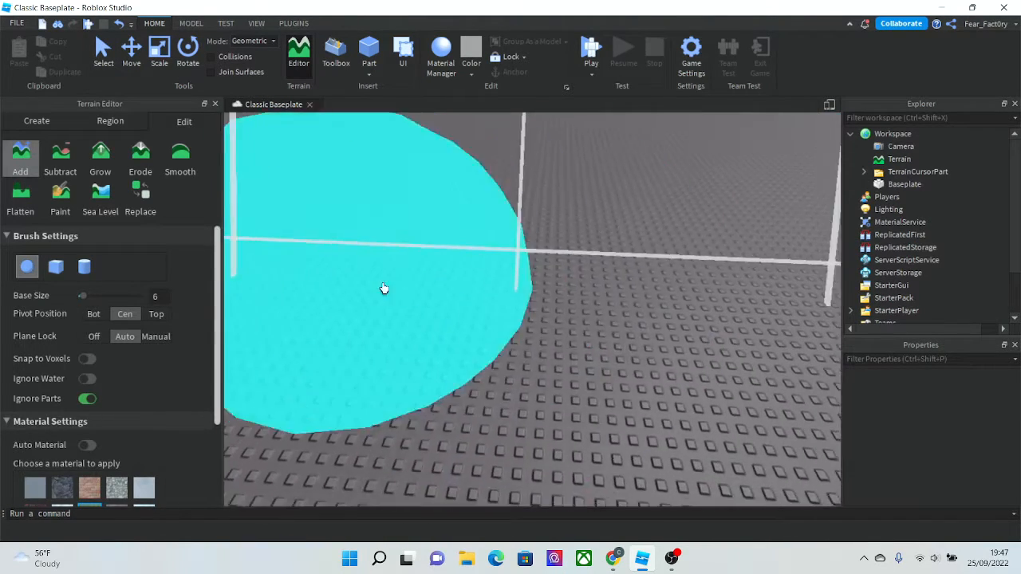
scroll(385, 290, down, 3)
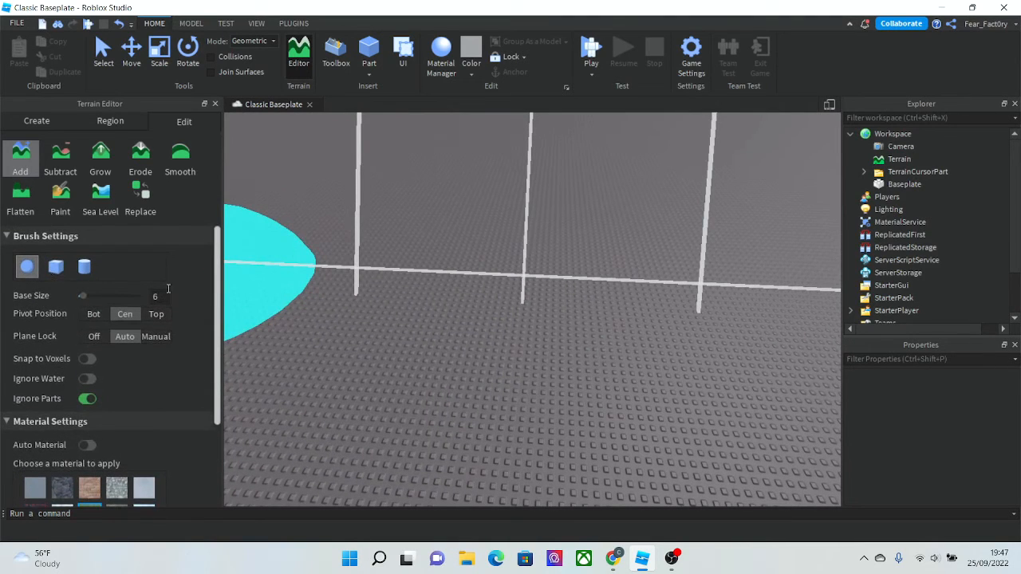
scroll(120, 328, down, 3)
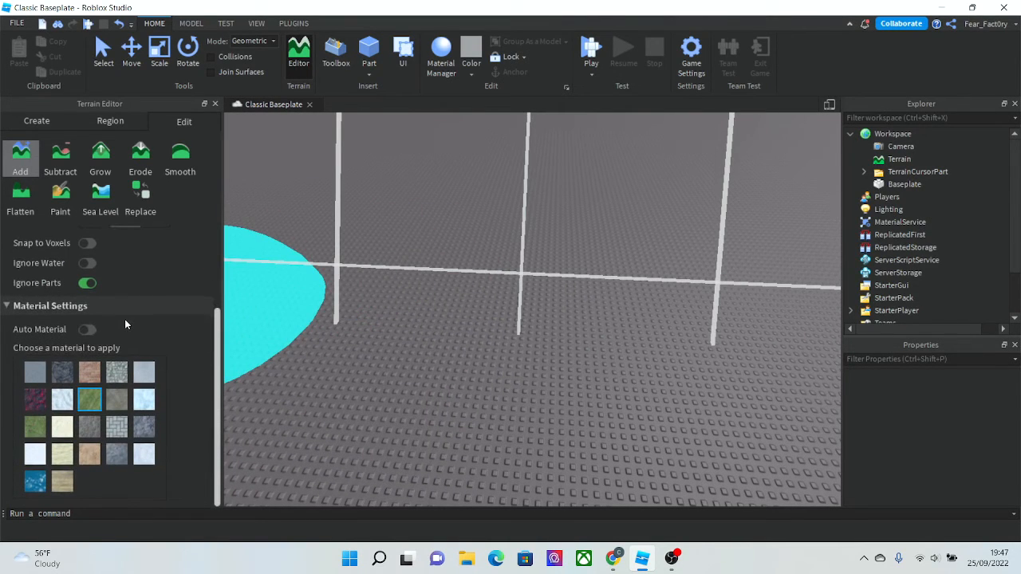
scroll(125, 323, up, 3)
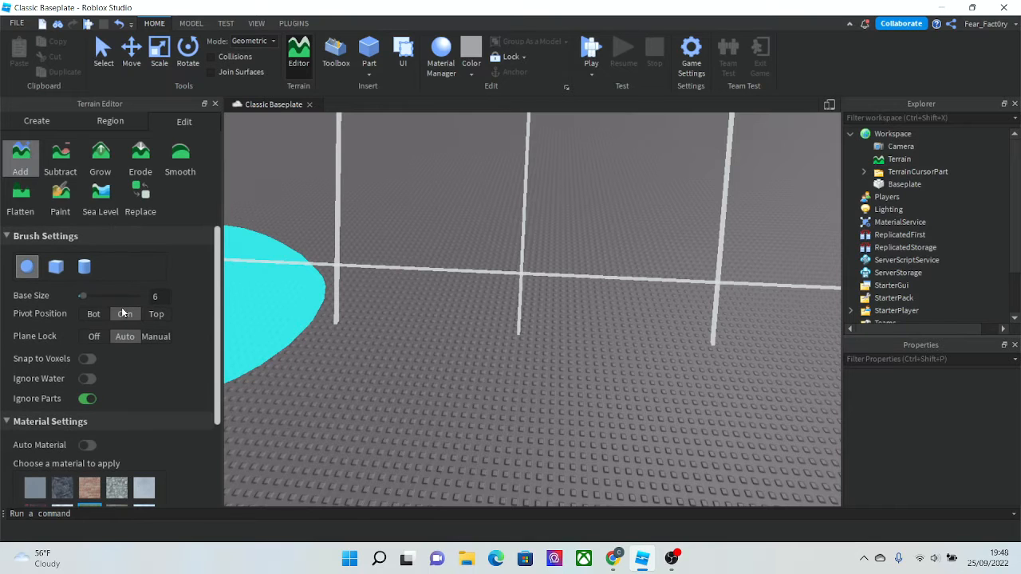
click(57, 269)
scroll(431, 263, down, 5)
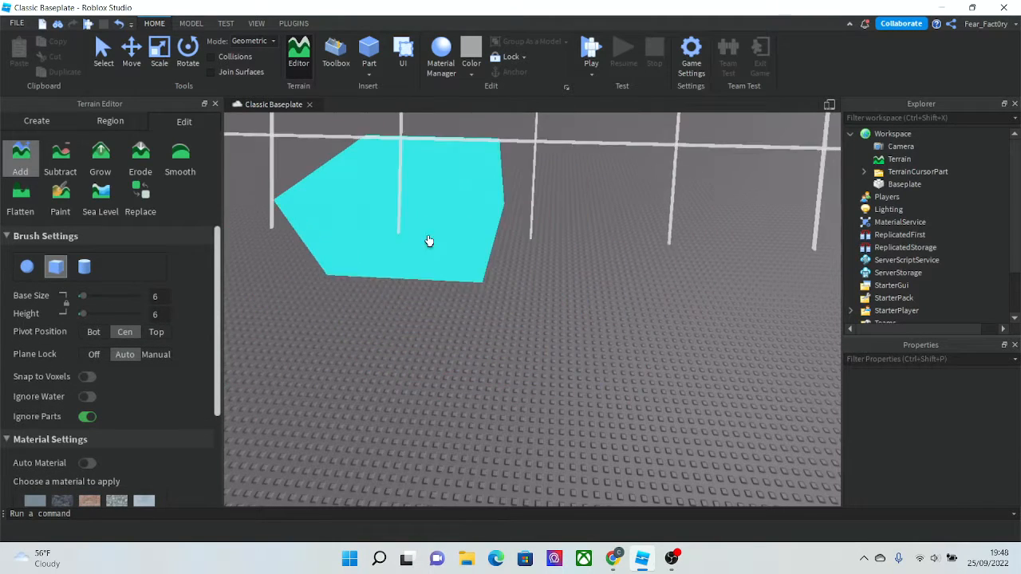
scroll(436, 263, down, 3)
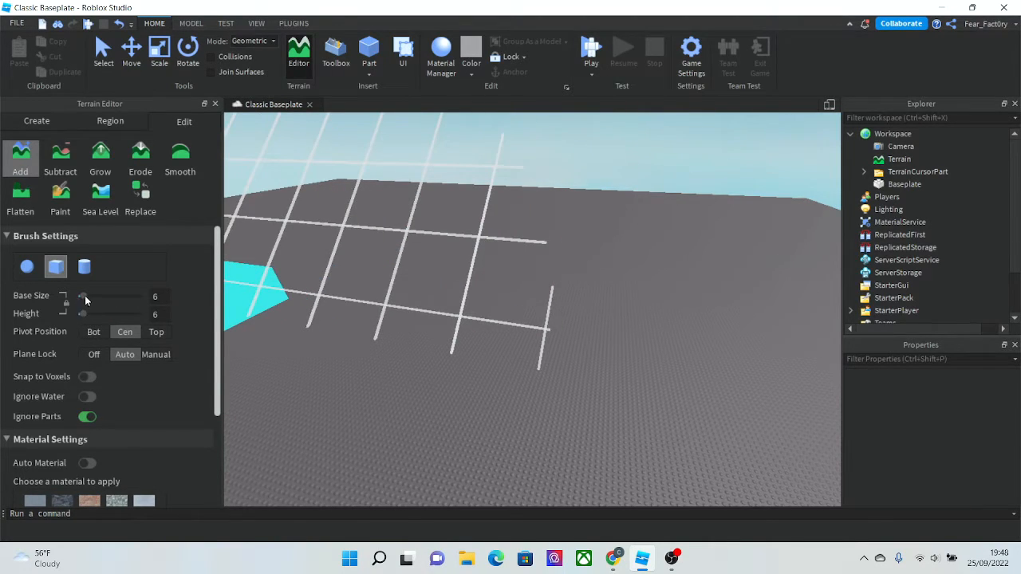
- Set the brush base size to 2 and the height to 4
mouse_move(85, 295)
mouse_down()
mouse_move(108, 297)
mouse_move(117, 314)
mouse_move(72, 314)
mouse_up()
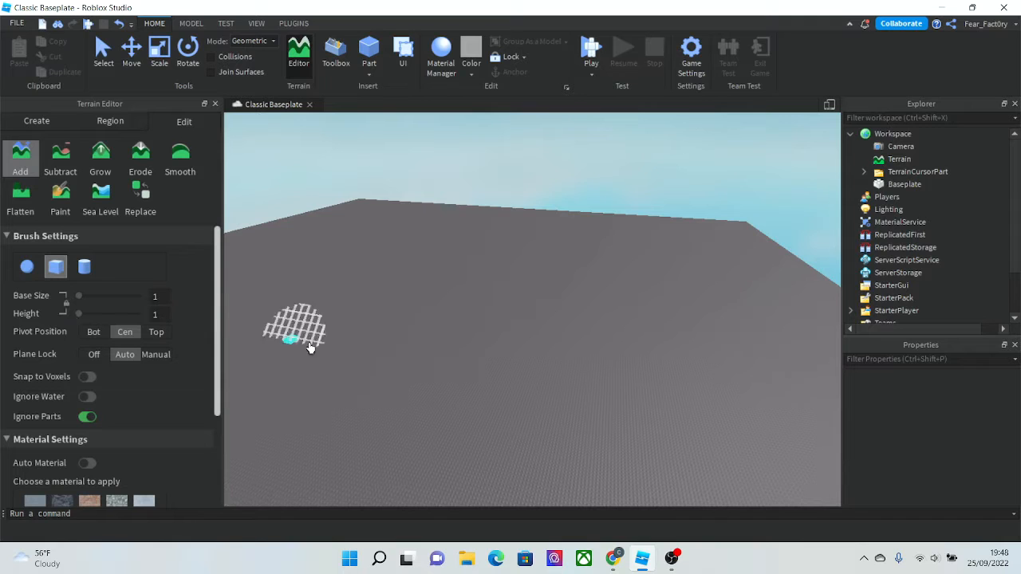
scroll(625, 376, up, 3)
scroll(624, 377, up, 4)
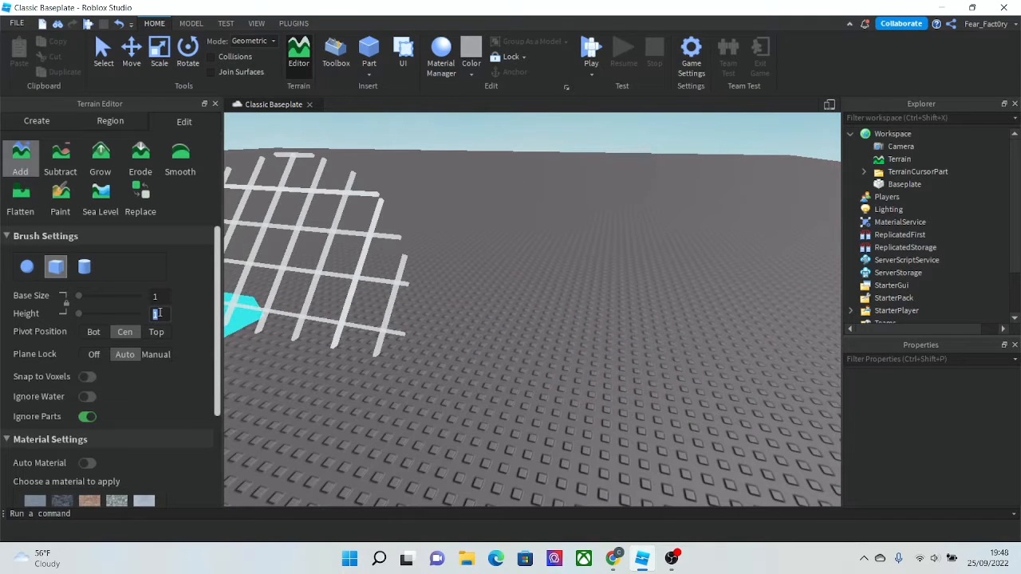
key(Return)
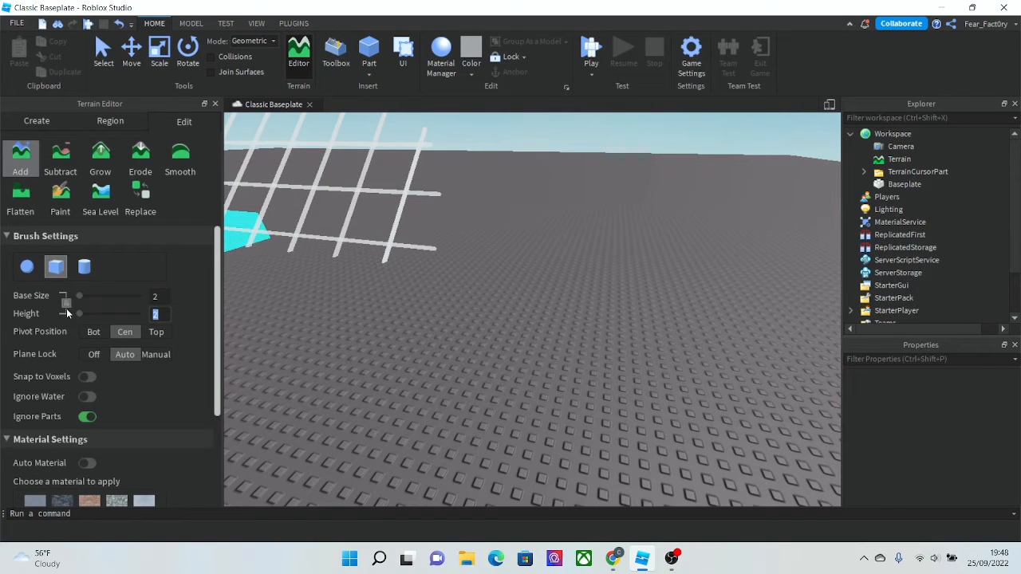
scroll(340, 395, up, 4)
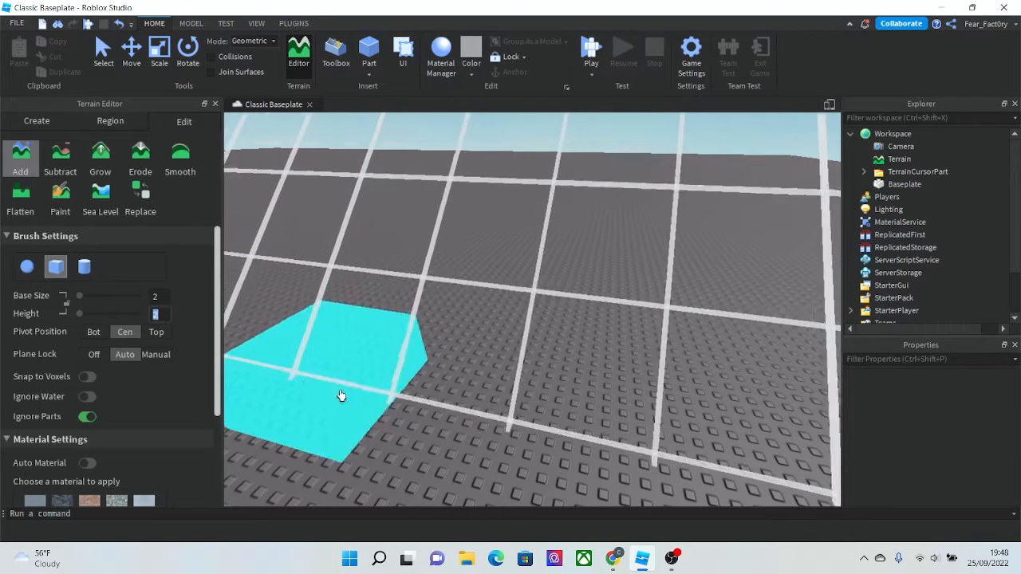
text(4)
key(Return)
- Add a few grass terrain blocks on the baseplate with the cube brush
scroll(319, 381, down, 4)
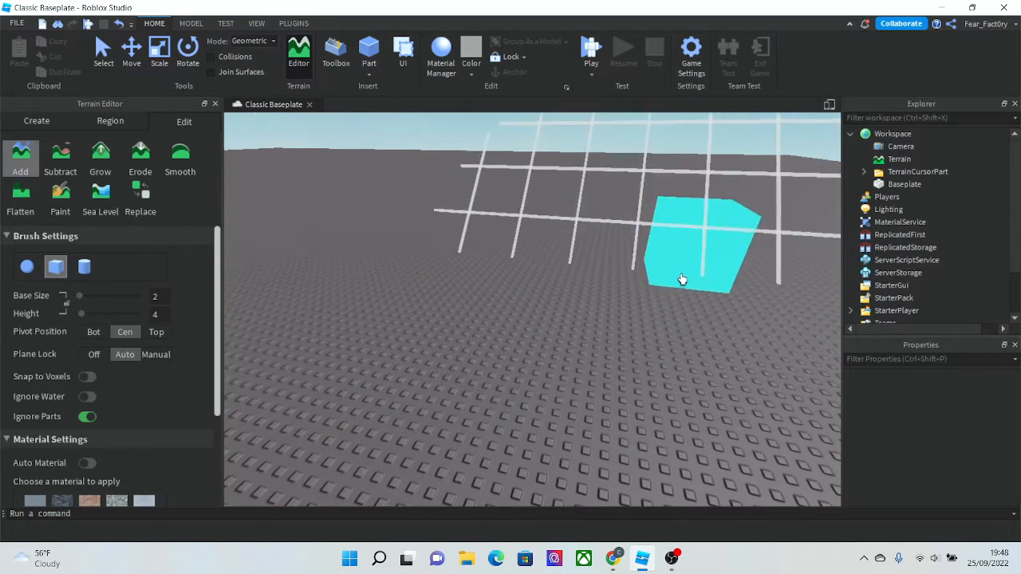
mouse_move(496, 309)
mouse_down()
mouse_move(375, 296)
mouse_move(324, 308)
mouse_move(320, 350)
mouse_move(453, 375)
mouse_up()
scroll(349, 336, down, 6)
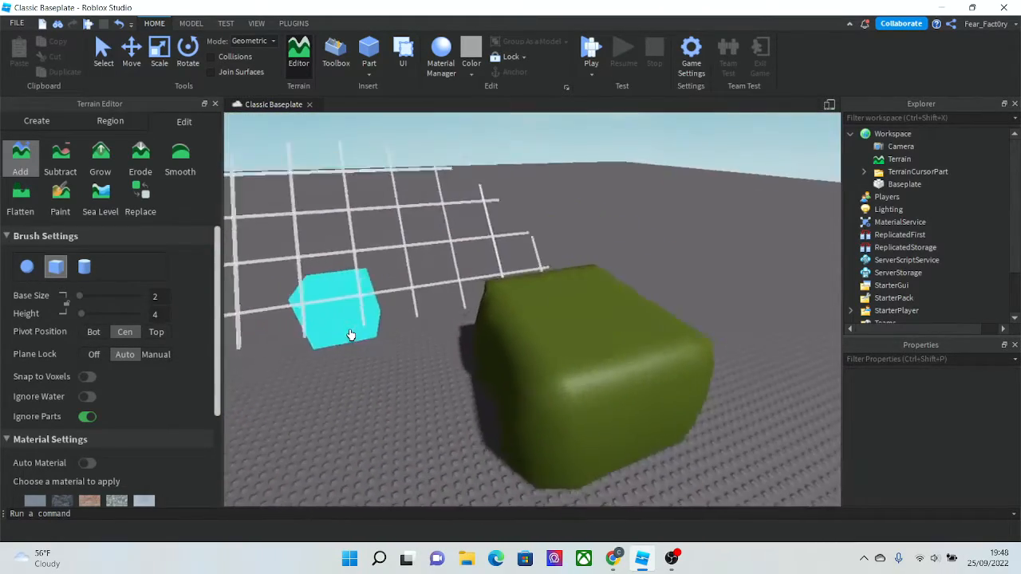
right_drag(351, 334, 351, 335)
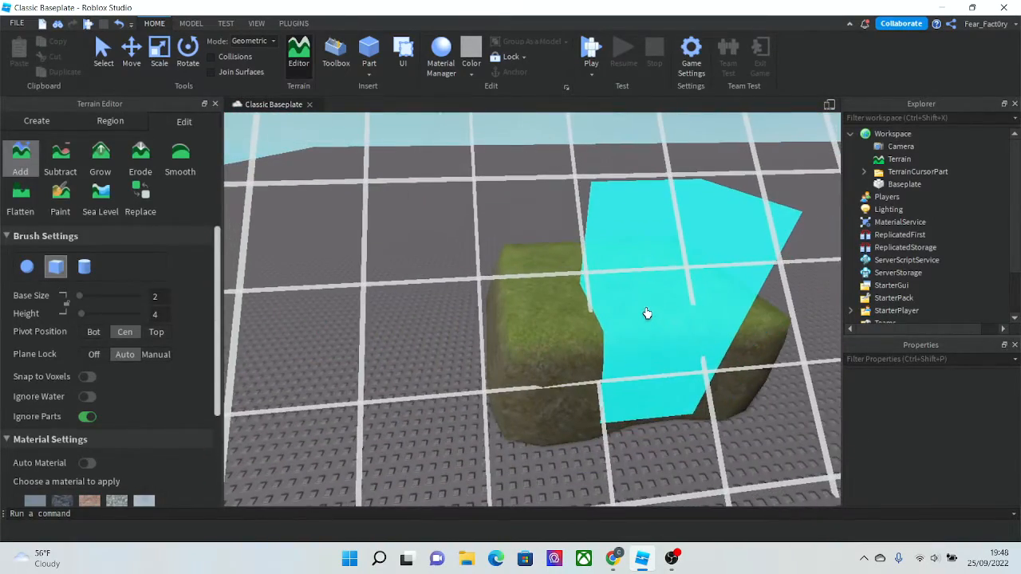
right_drag(647, 313, 540, 248)
- Undo the last four terrain additions
key(ctrl+z)
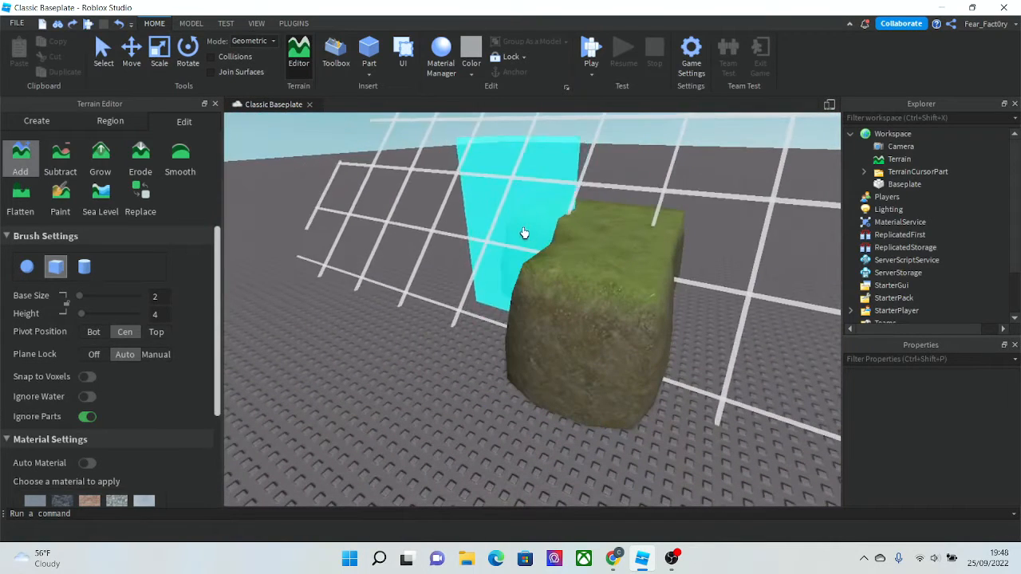
key(ctrl+z)
key(ctrl+z)
key(ctrl+z)
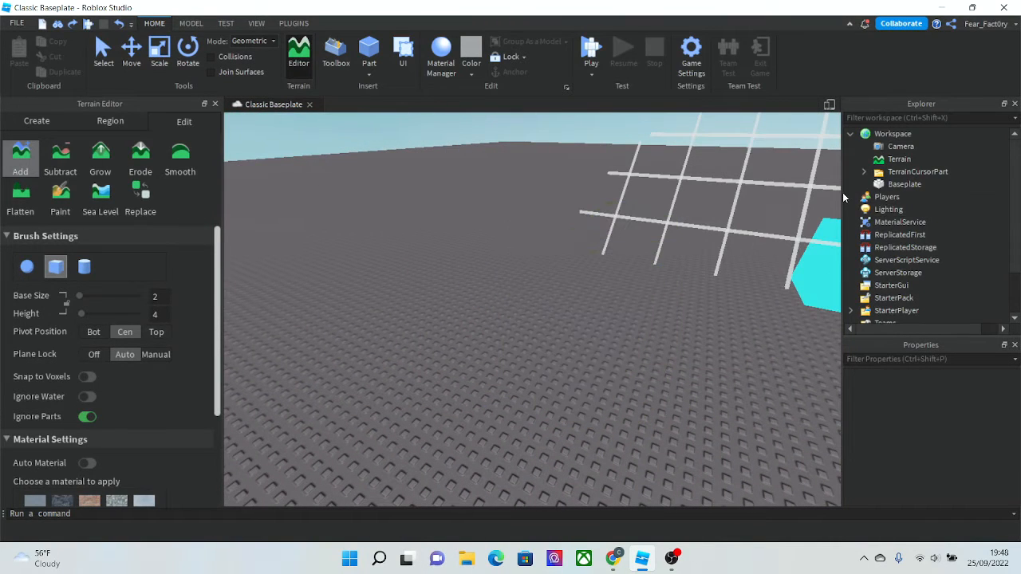
- Set the brush base size to 10 and the height to 1
click(64, 304)
mouse_move(78, 313)
mouse_down()
mouse_move(117, 319)
mouse_move(78, 313)
mouse_up()
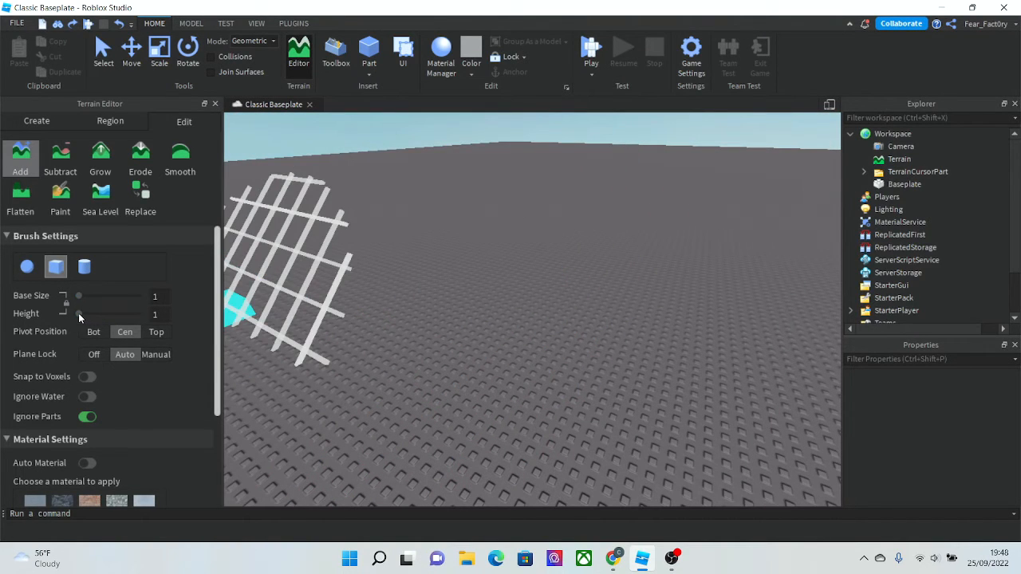
right_drag(372, 337, 378, 338)
key(s)
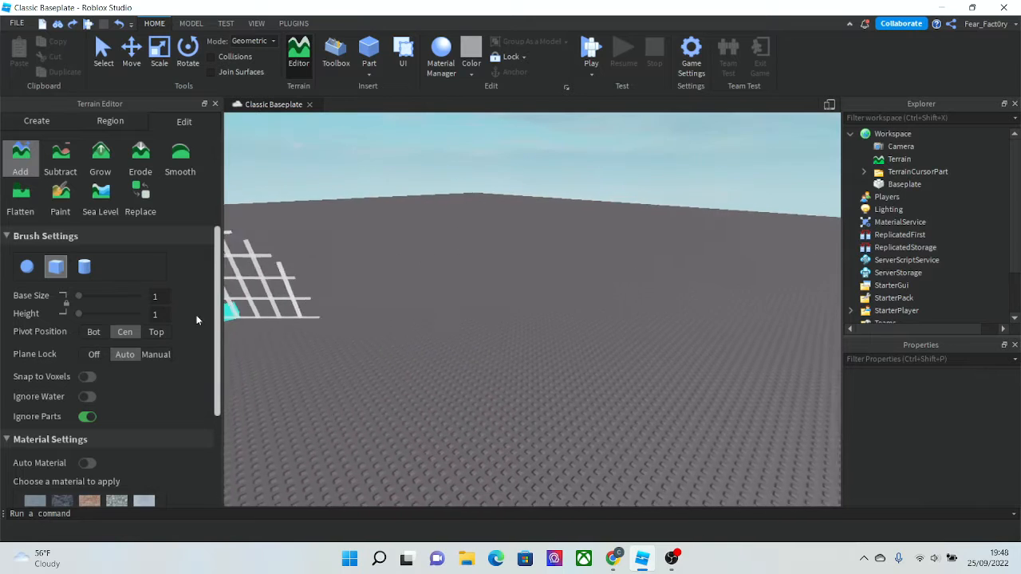
text(w10)
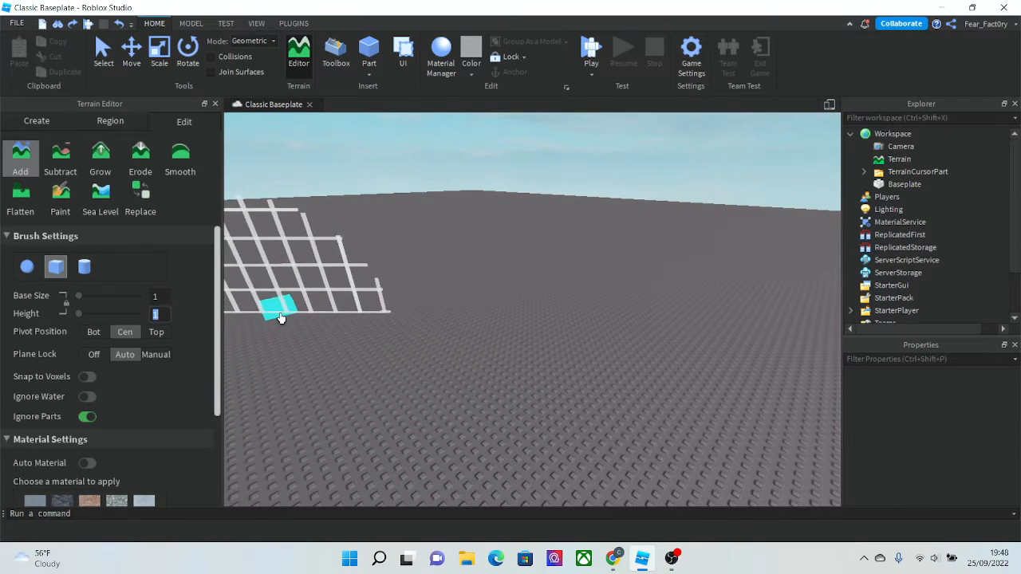
key(Return)
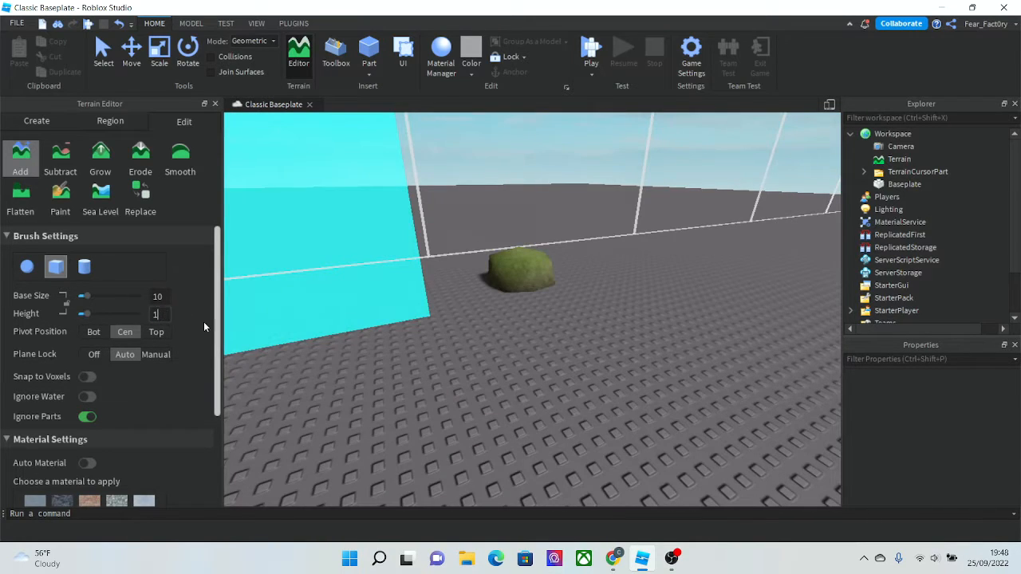
key(Return)
- Add a flat grass terrain slab on the baseplate
click(295, 252)
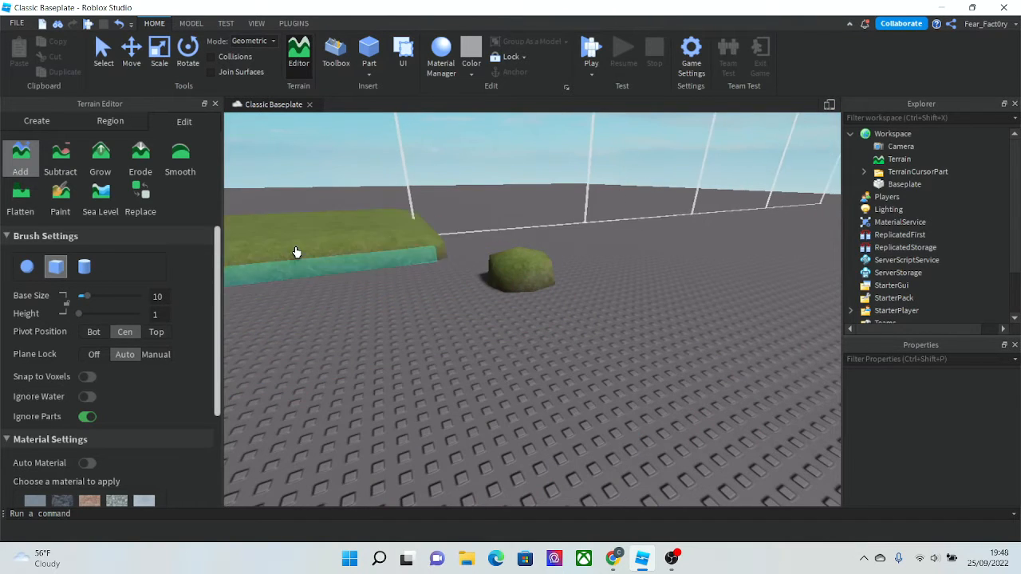
right_drag(280, 303, 280, 302)
key(w)
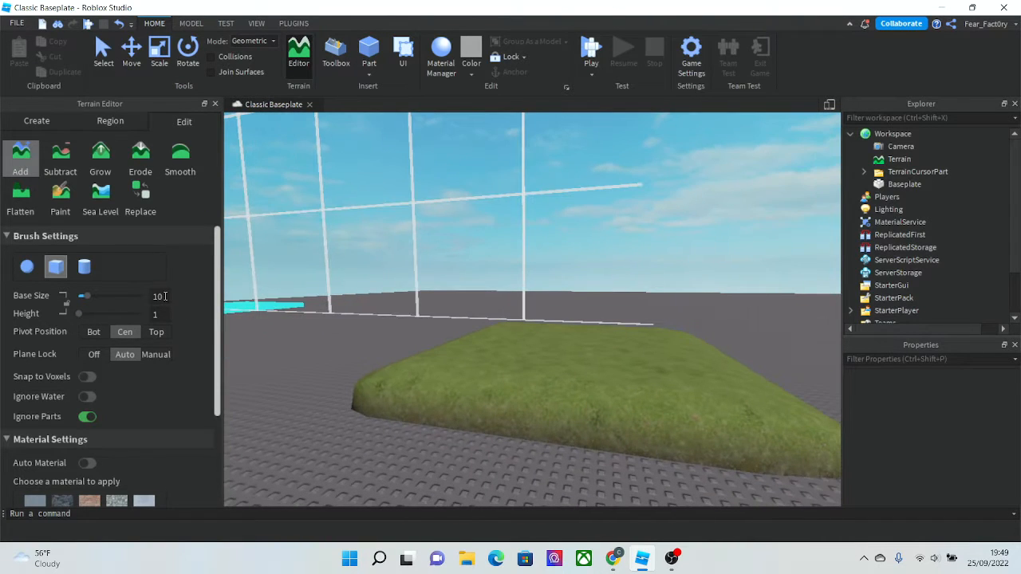
- Set the brush base size to 1 with a height of 10
text(1)
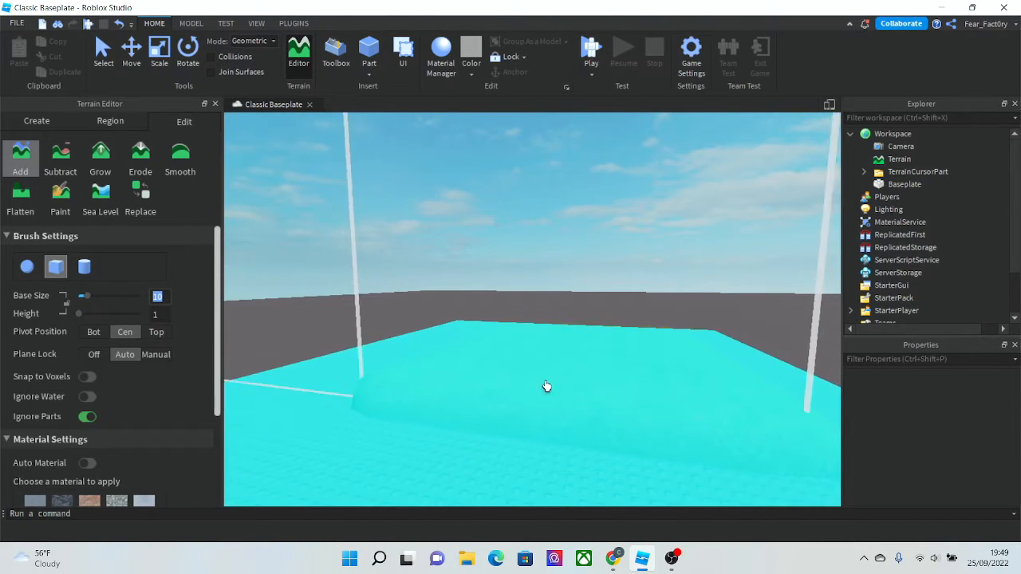
key(Return)
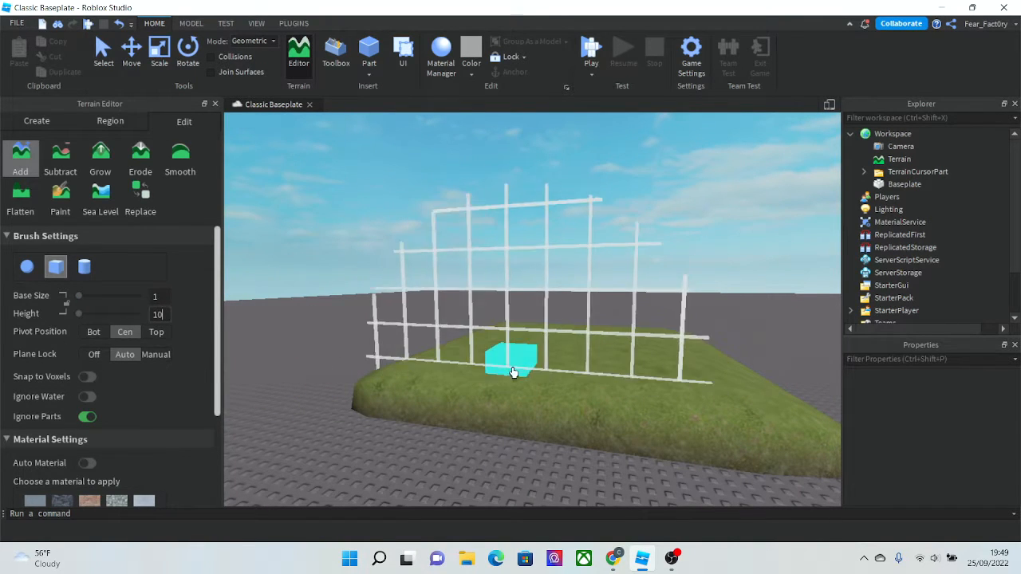
click(365, 262)
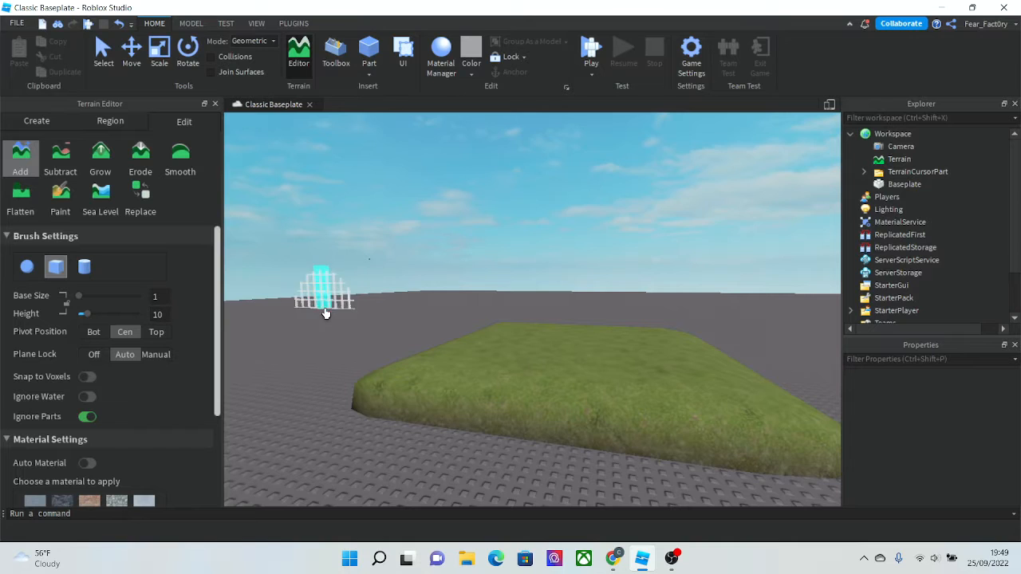
- Build a tall thin terrain pillar by stacking brush additions
right_drag(325, 311, 307, 308)
scroll(319, 310, up, 2)
scroll(283, 217, up, 3)
scroll(324, 236, up, 5)
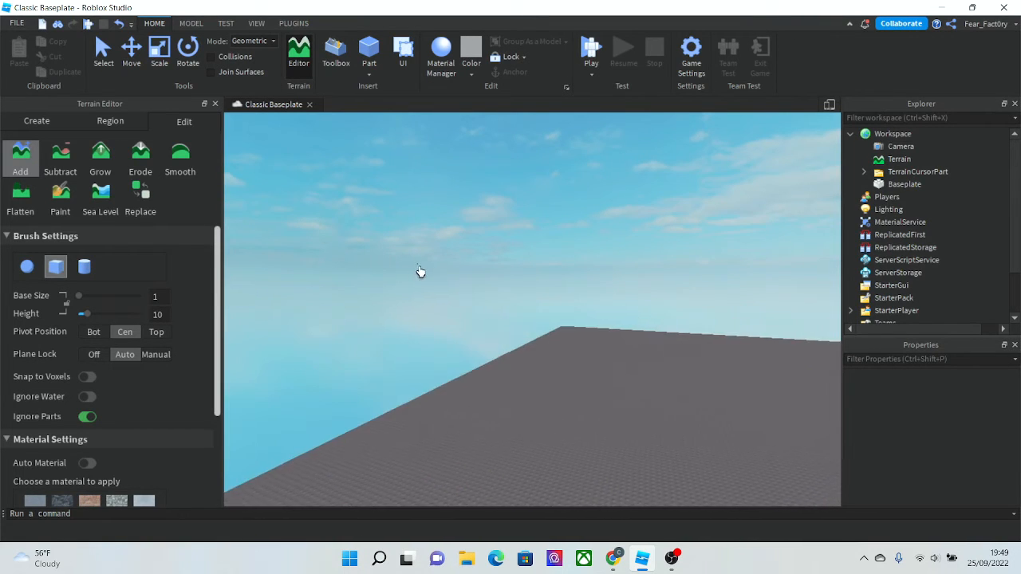
click(537, 347)
scroll(453, 355, up, 2)
right_drag(453, 354, 452, 354)
scroll(452, 354, up, 1)
scroll(453, 354, up, 4)
scroll(452, 354, up, 4)
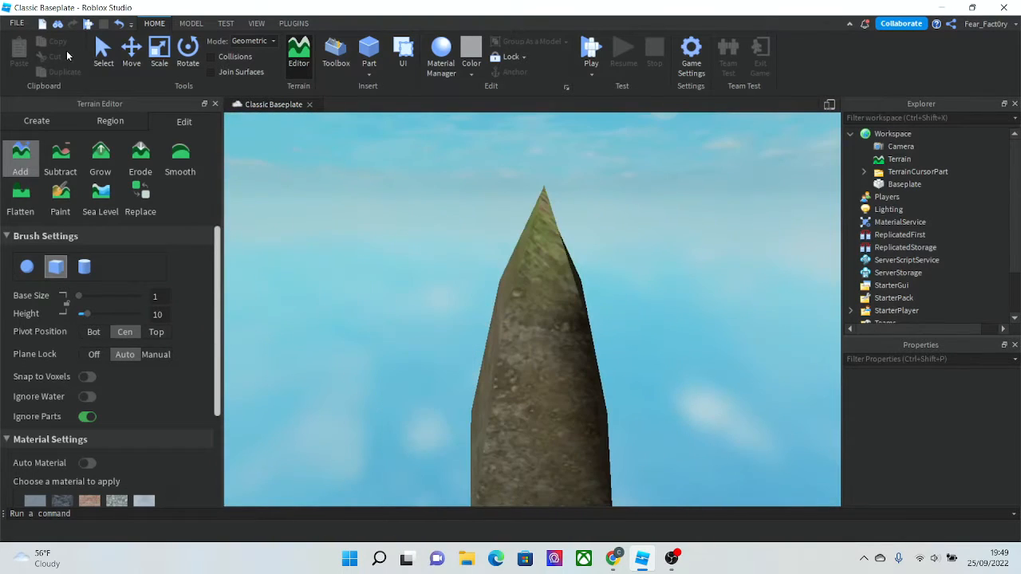
- Switch to the Select tool and orbit around to inspect the terrain
click(110, 63)
right_drag(556, 381, 514, 373)
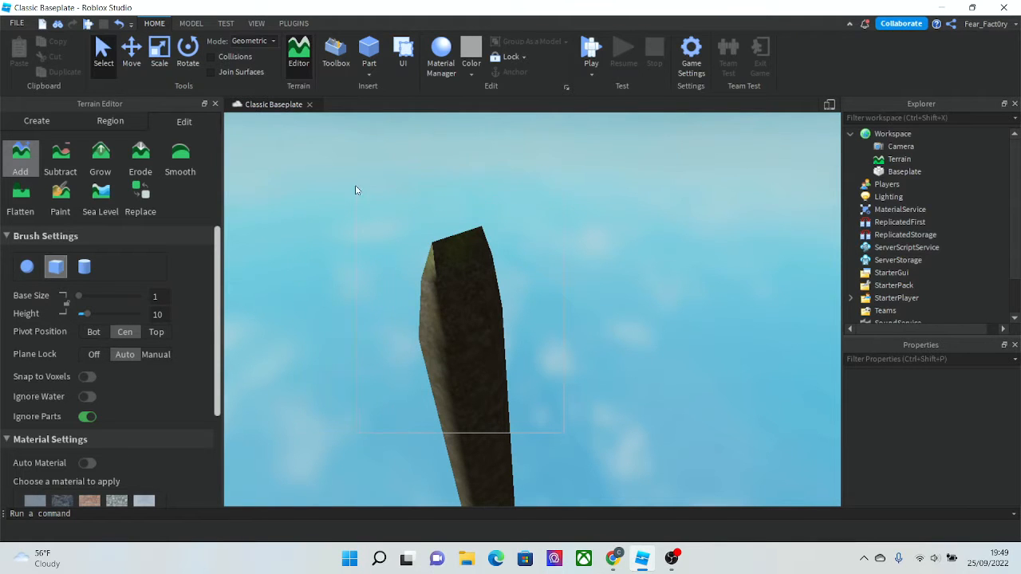
drag(355, 186, 362, 190)
key(s)
right_drag(362, 191, 362, 191)
drag(372, 148, 635, 451)
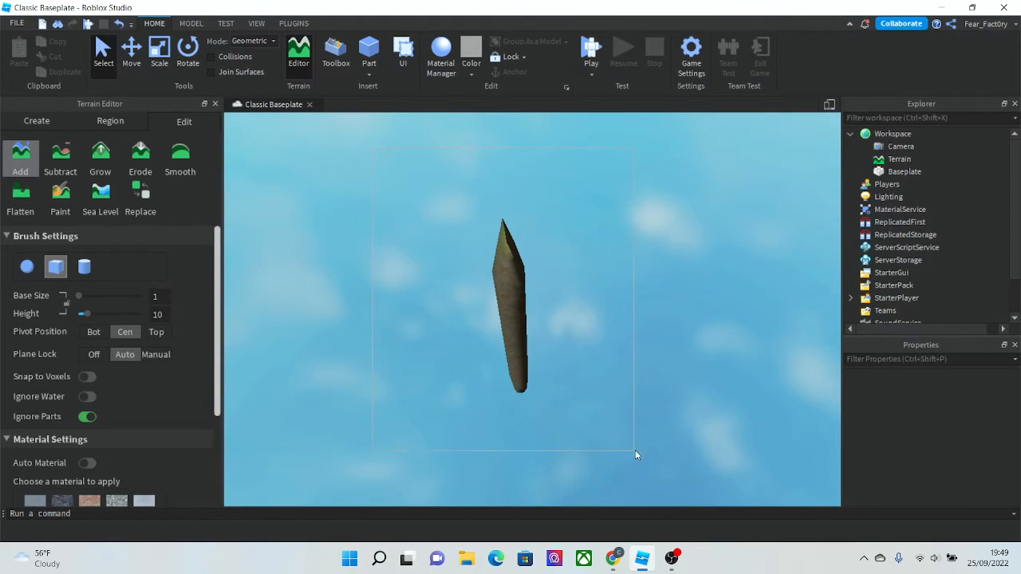
right_drag(563, 383, 555, 401)
key(w)
right_drag(510, 364, 510, 364)
key(w)
key(s)
drag(641, 369, 361, 173)
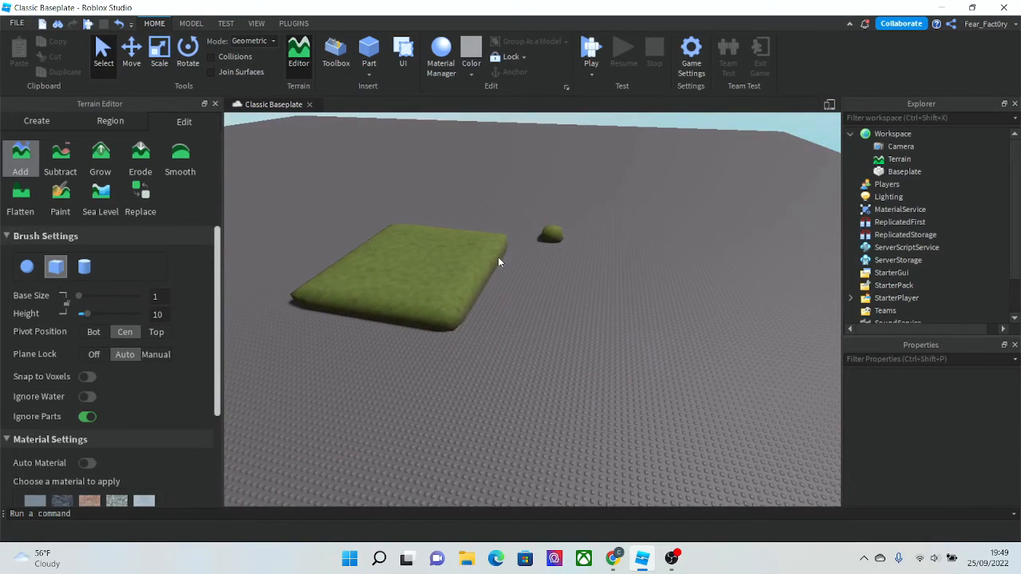
click(293, 24)
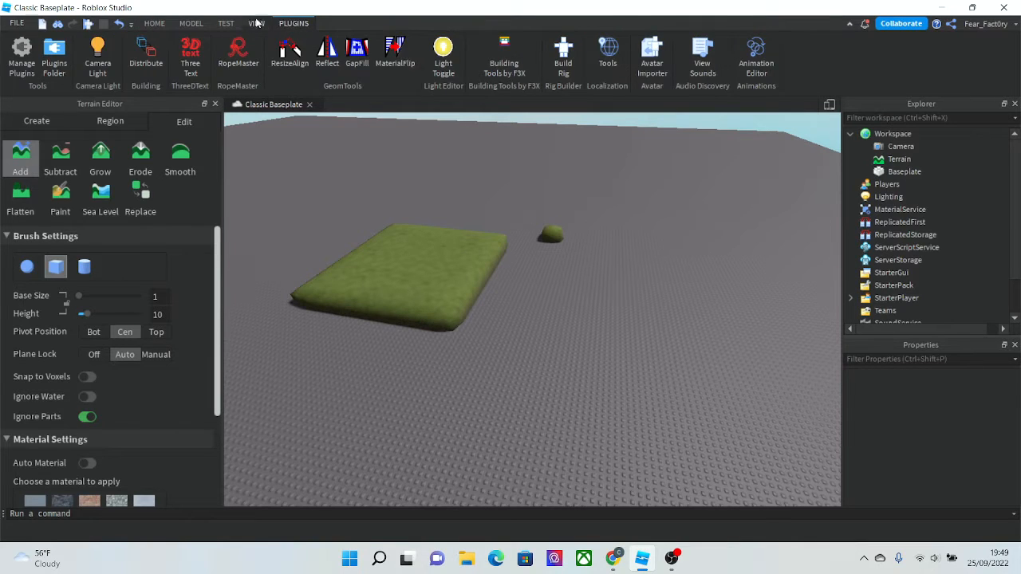
click(254, 24)
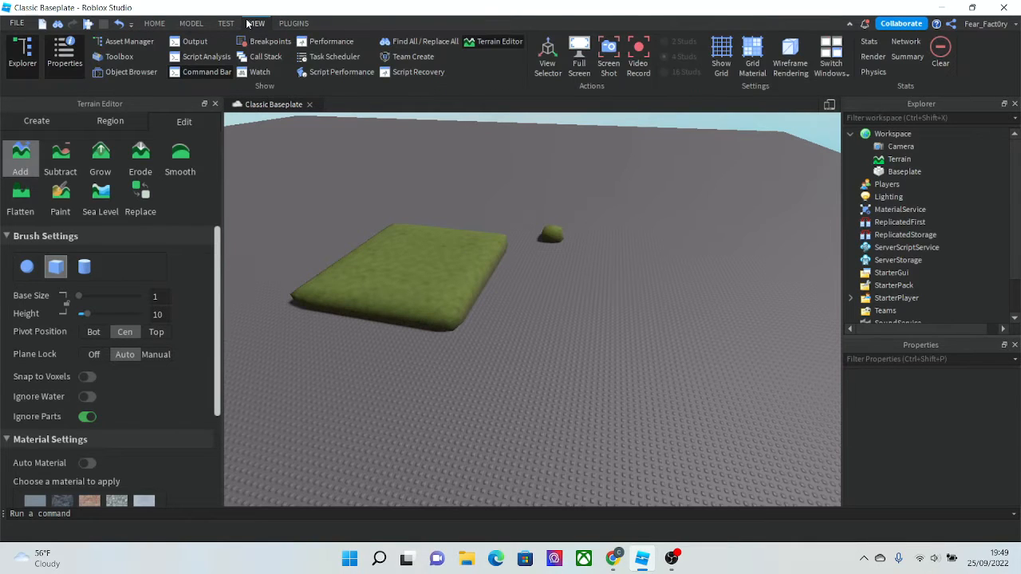
click(878, 48)
right_drag(537, 251, 537, 250)
key(w)
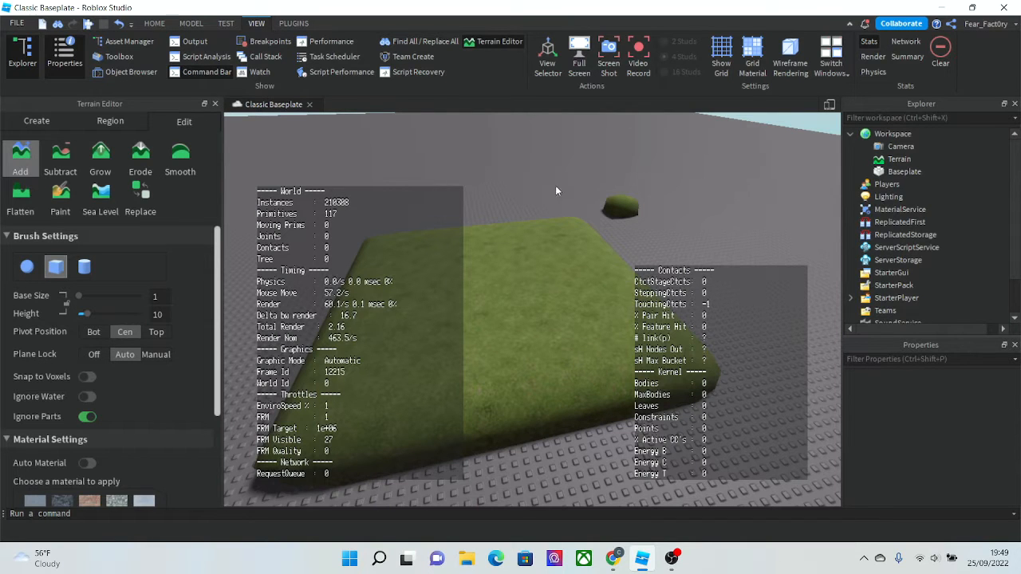
click(870, 44)
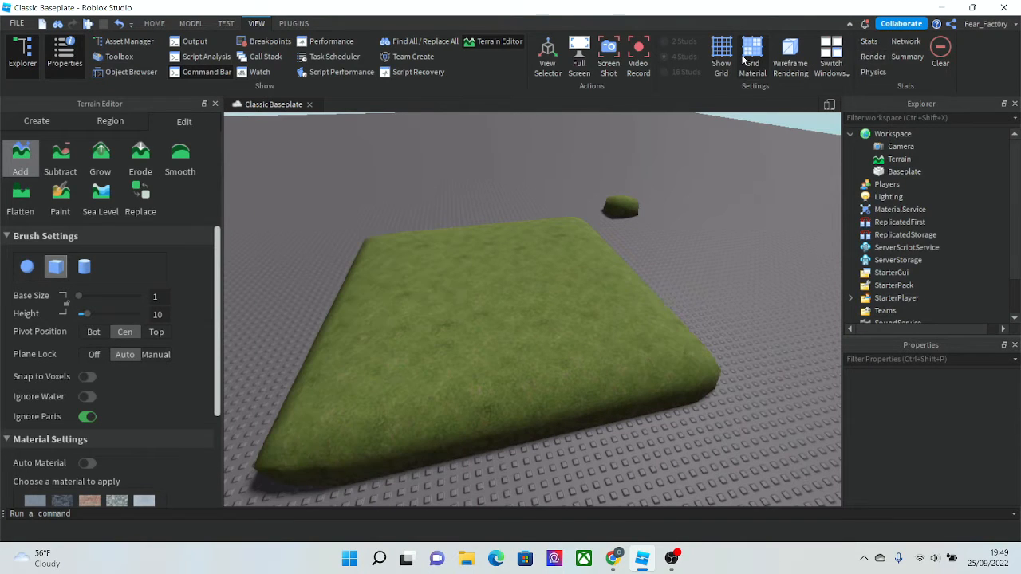
- Switch the viewport to wireframe rendering to see the terrain mesh
click(791, 54)
right_drag(728, 167, 724, 177)
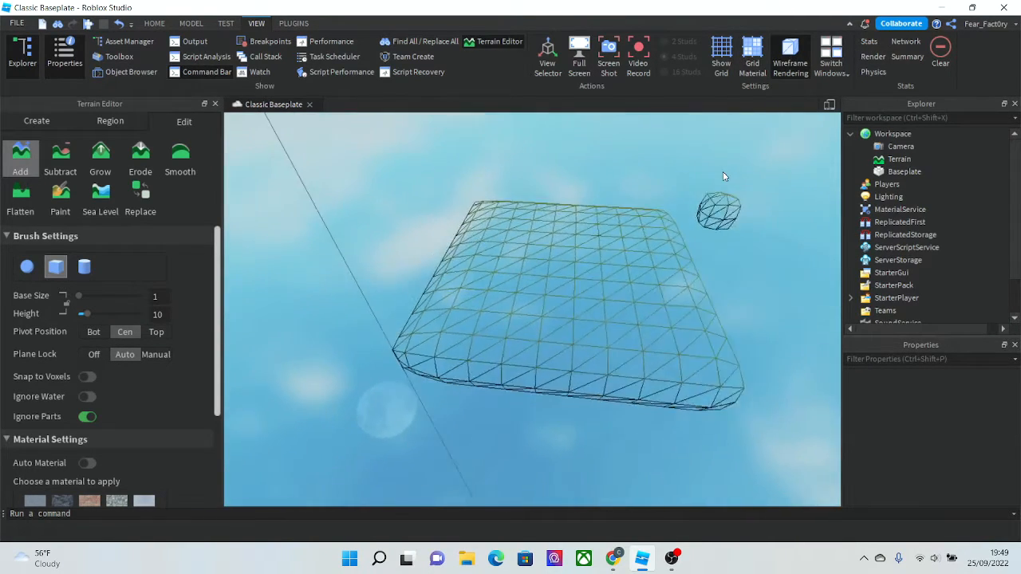
scroll(724, 176, down, 4)
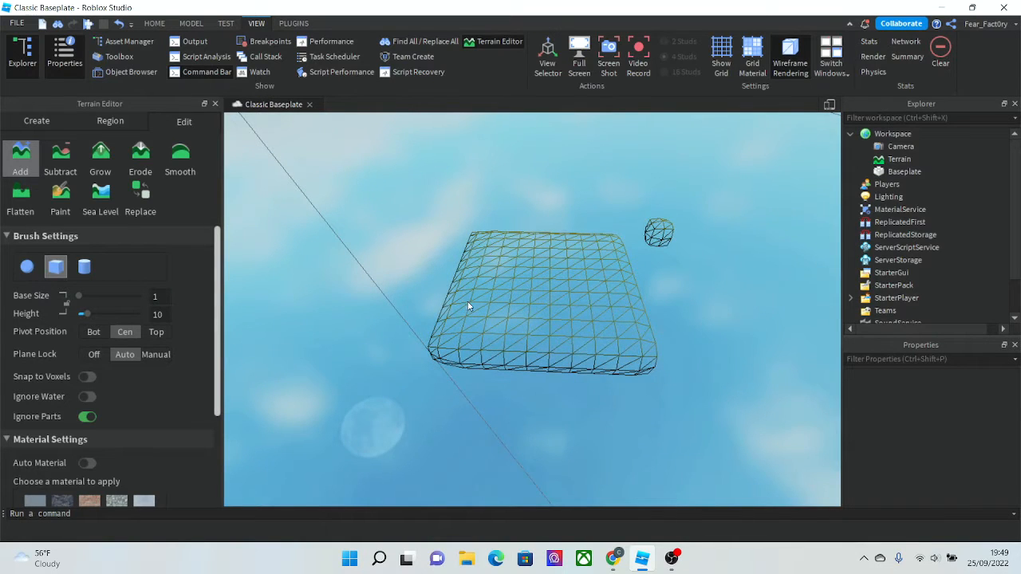
right_drag(468, 306, 470, 303)
click(146, 23)
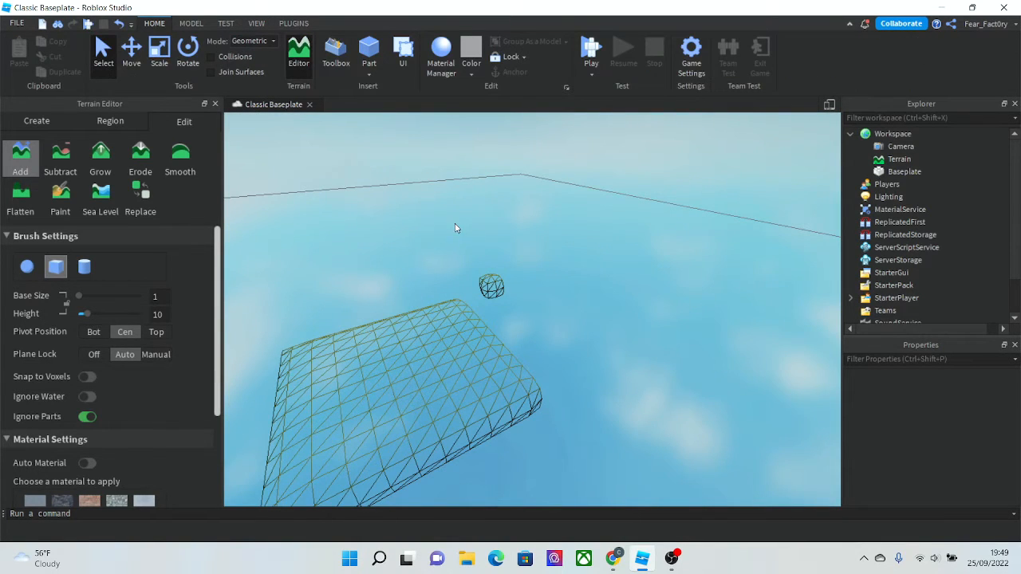
scroll(455, 228, down, 3)
right_drag(455, 228, 449, 229)
scroll(450, 229, up, 4)
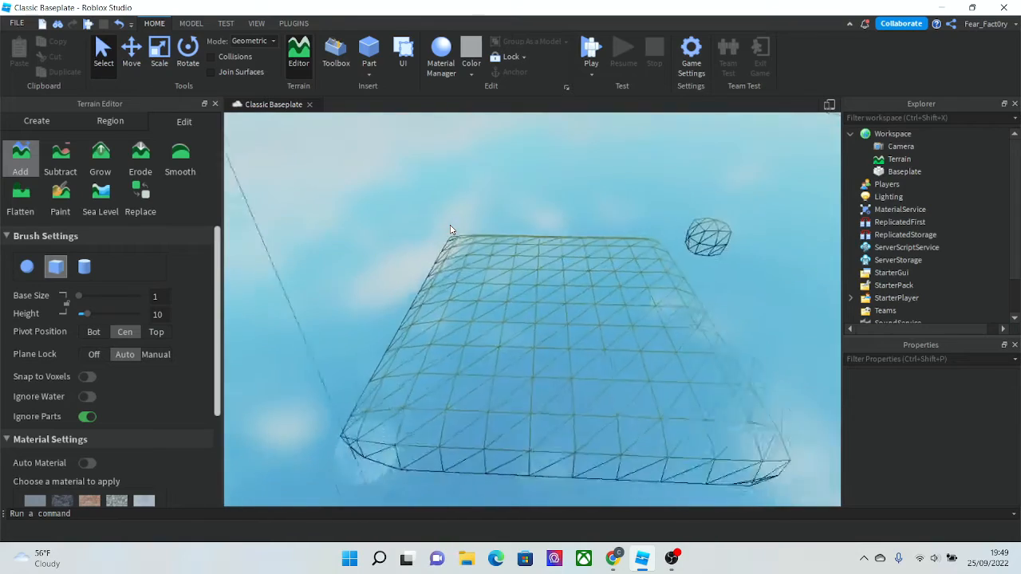
- Insert a new part and move it up above the terrain slab
click(368, 52)
scroll(522, 304, down, 3)
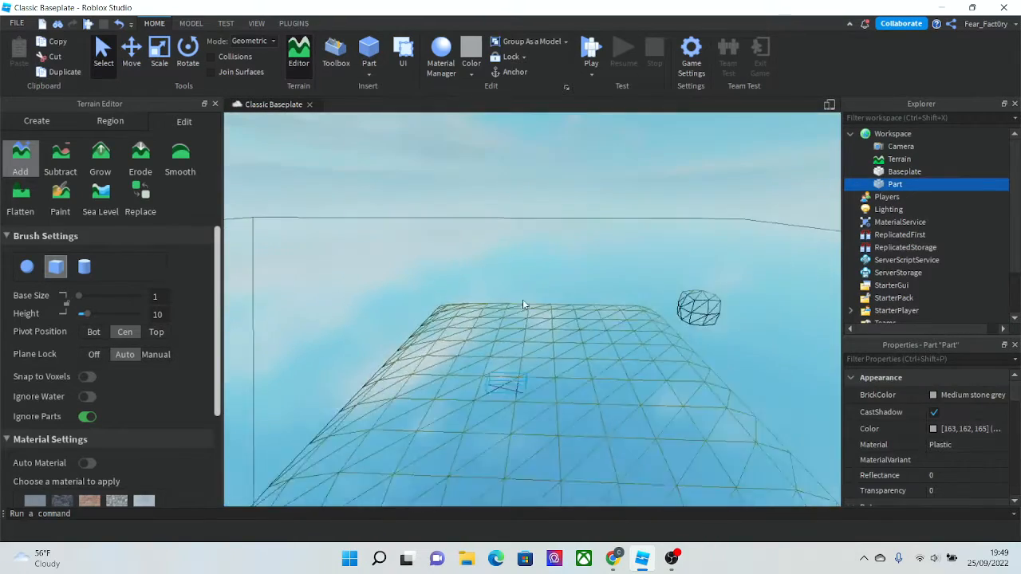
scroll(523, 302, down, 3)
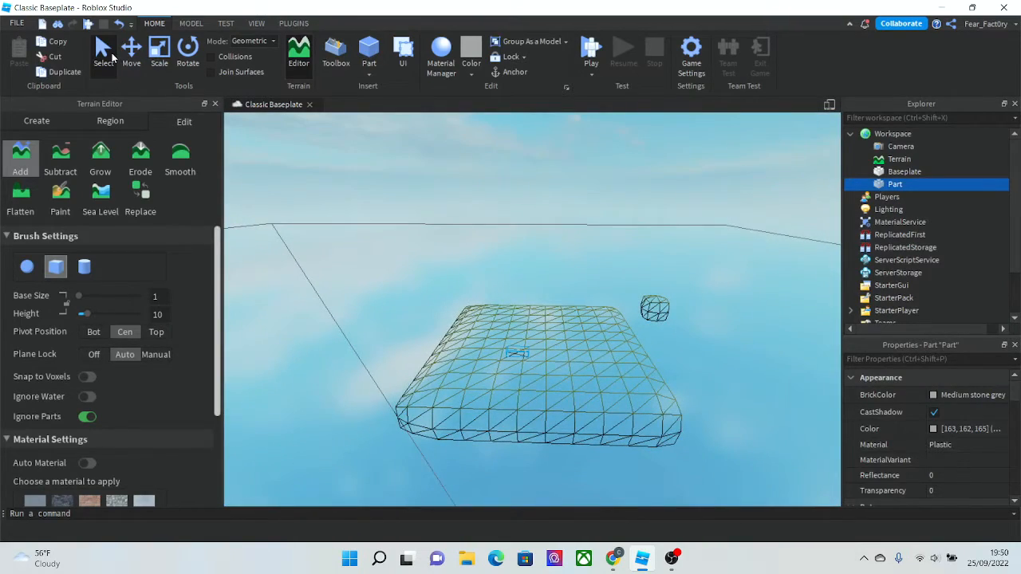
click(132, 53)
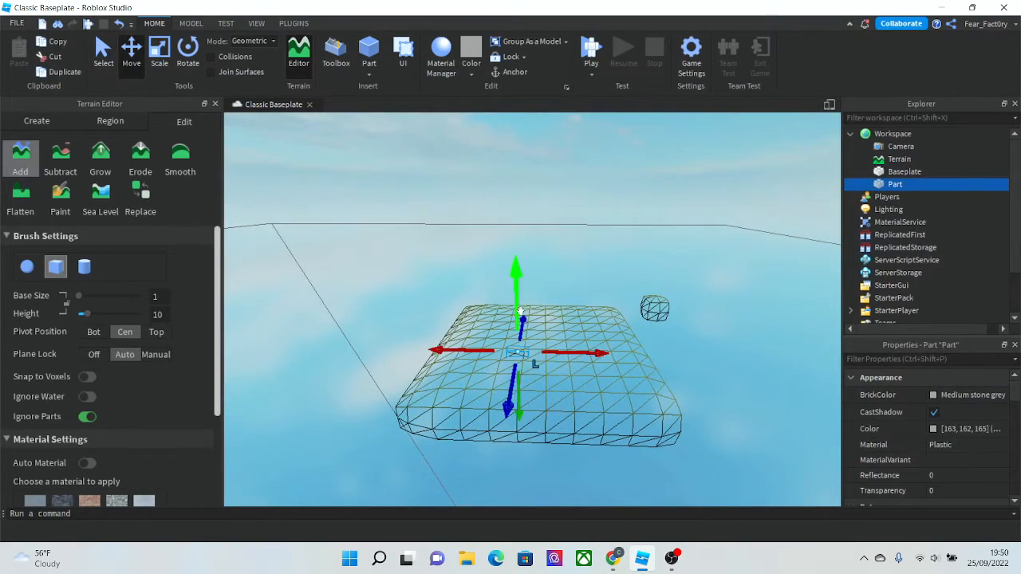
drag(519, 310, 455, 152)
click(401, 169)
right_drag(411, 209, 412, 215)
key(w)
key(s)
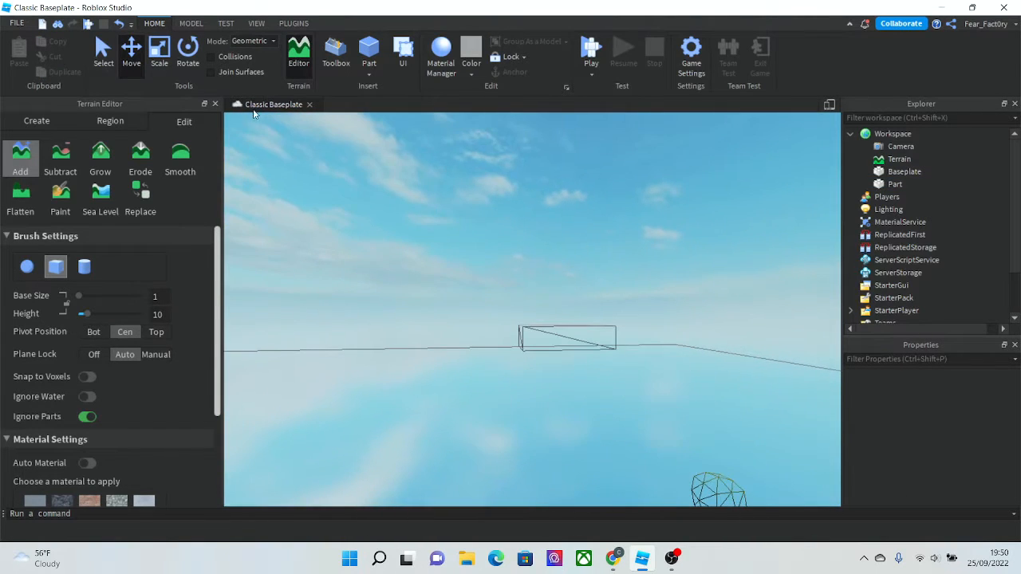
- Scale the part up into a large block with the Scale tool
click(163, 66)
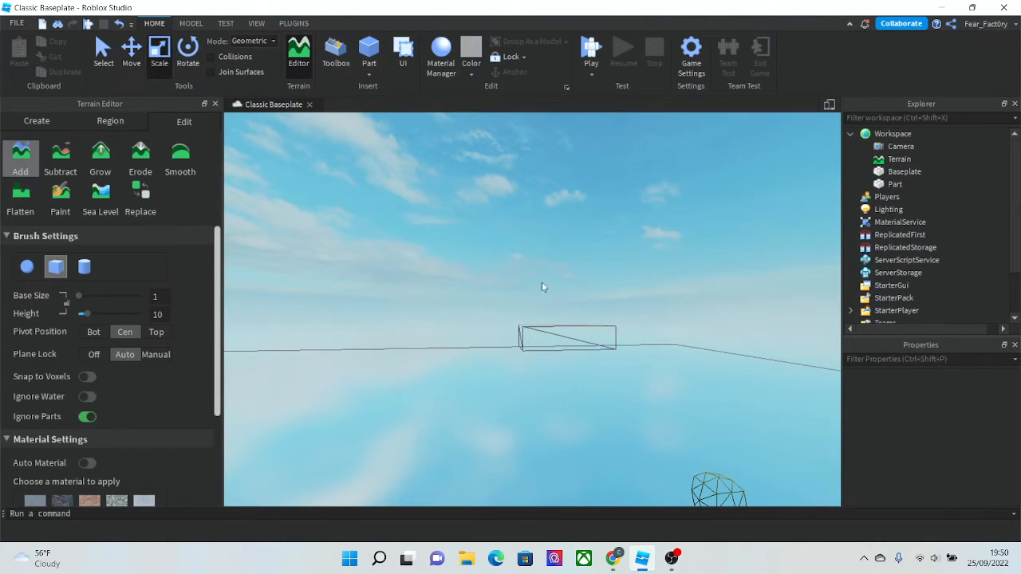
click(599, 353)
drag(585, 316, 547, 182)
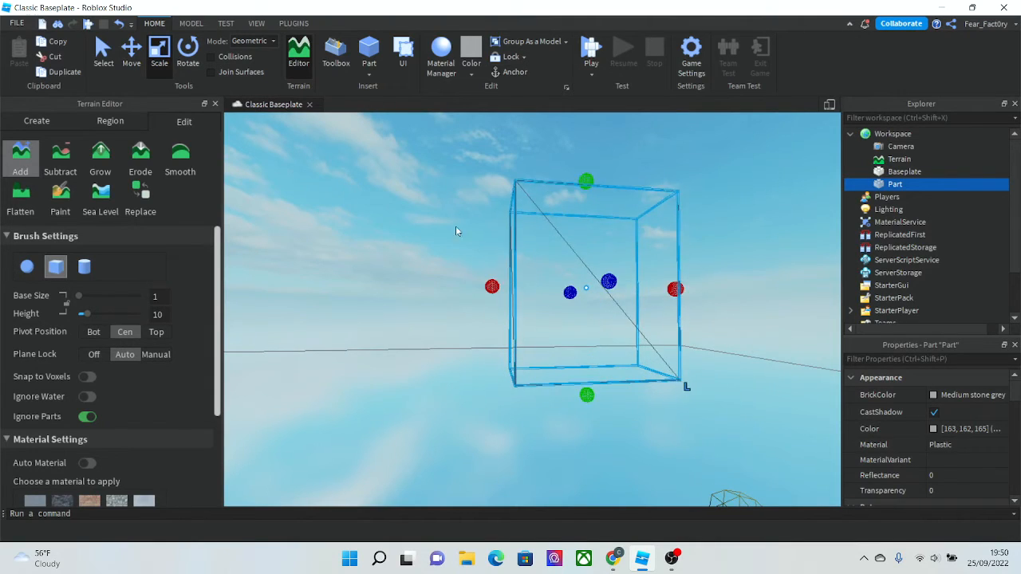
- Turn wireframe rendering back off to return to the normal view
click(450, 228)
key(w)
right_drag(448, 229, 456, 243)
key(w)
key(w)
key(s)
key(d)
key(w)
key(d)
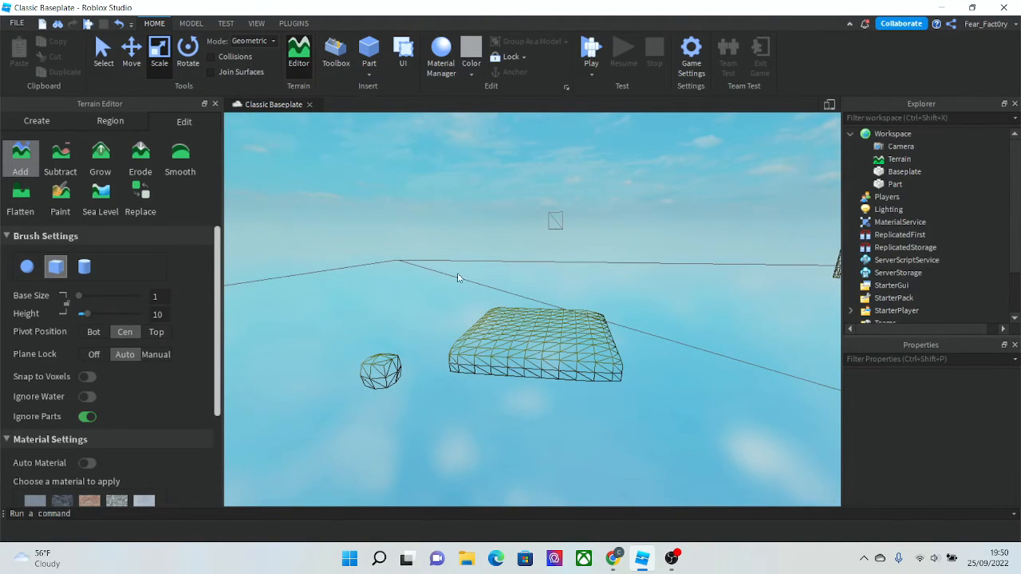
key(w)
right_drag(458, 273, 459, 274)
key(d)
key(s)
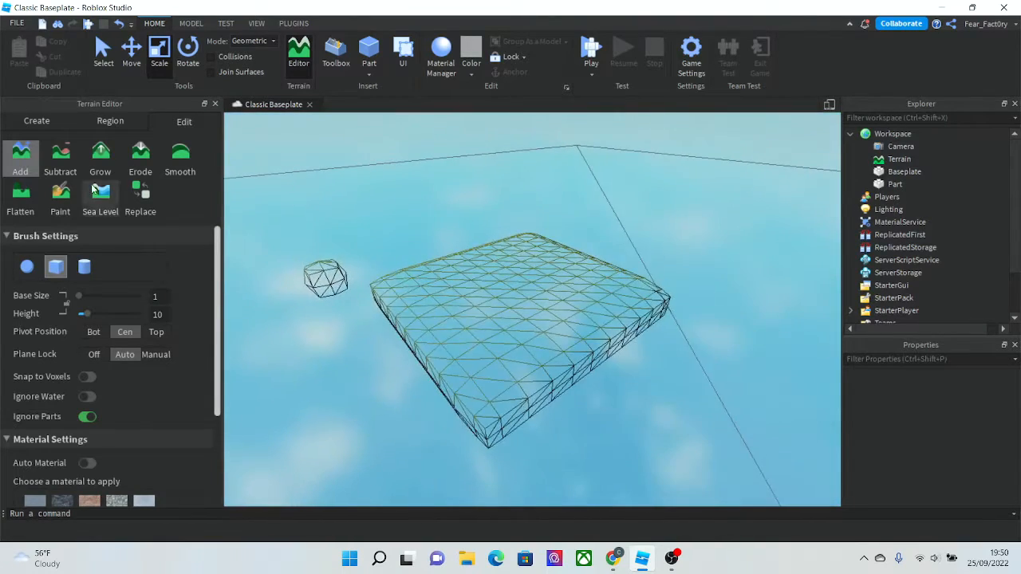
key(w)
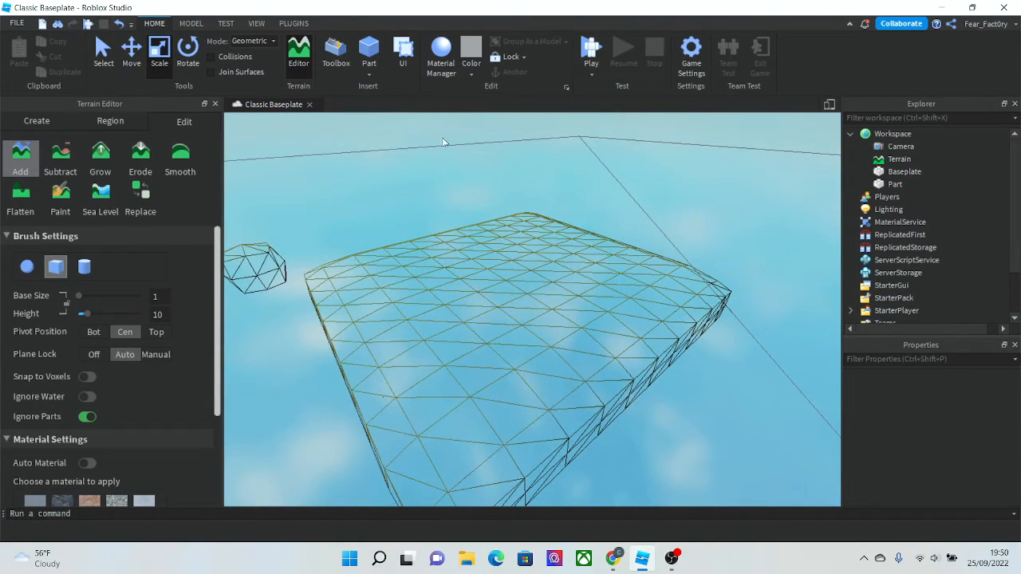
click(191, 24)
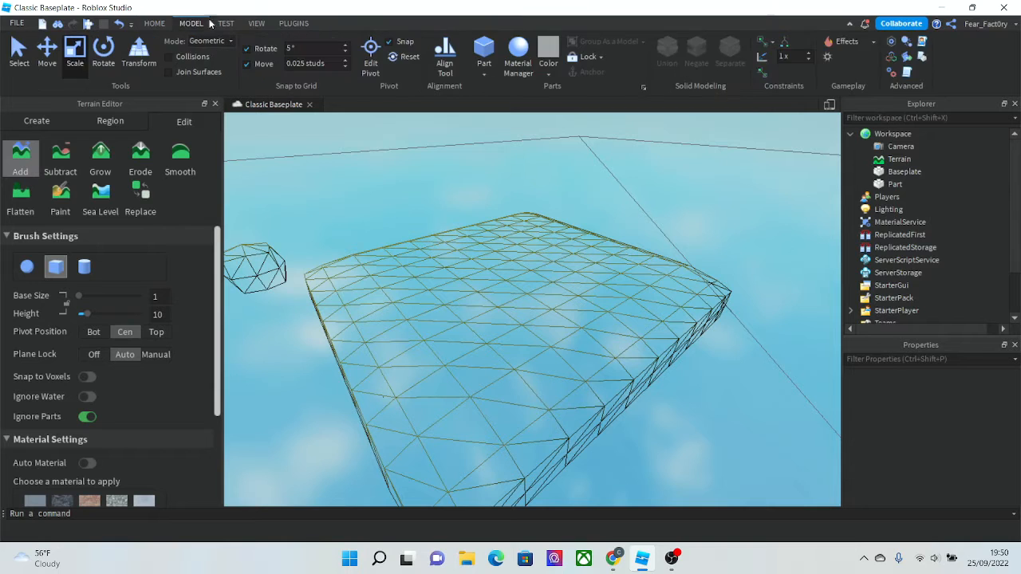
click(292, 23)
click(252, 24)
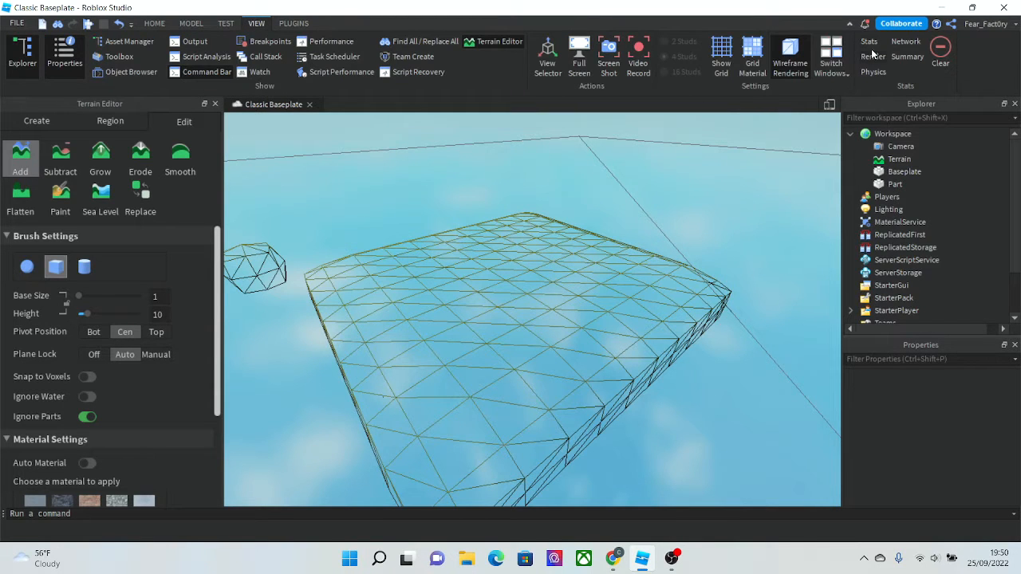
click(788, 54)
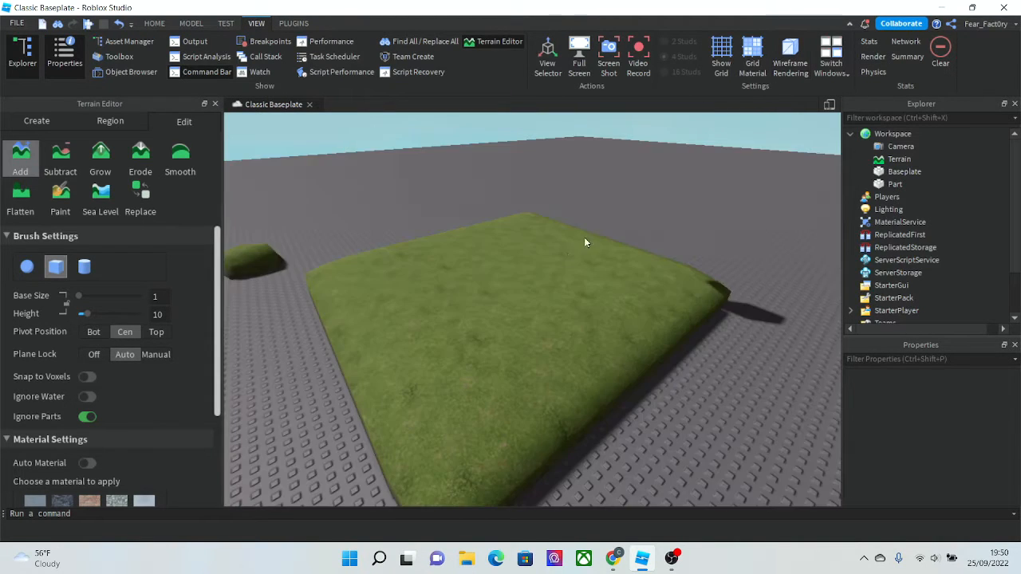
- Reactivate the Add terrain tool with the cube brush
right_drag(398, 270, 399, 270)
key(s)
key(d)
key(w)
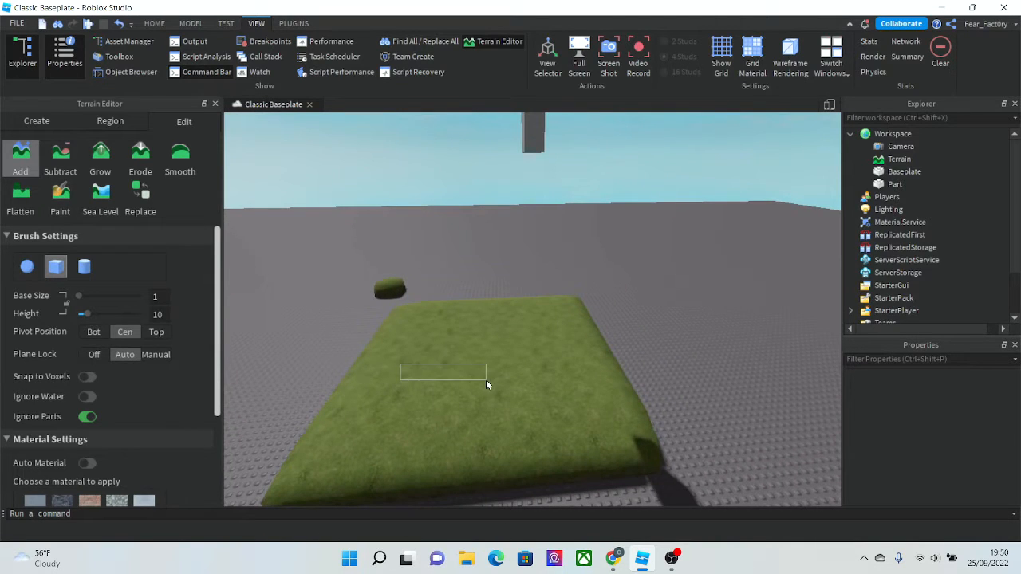
click(14, 165)
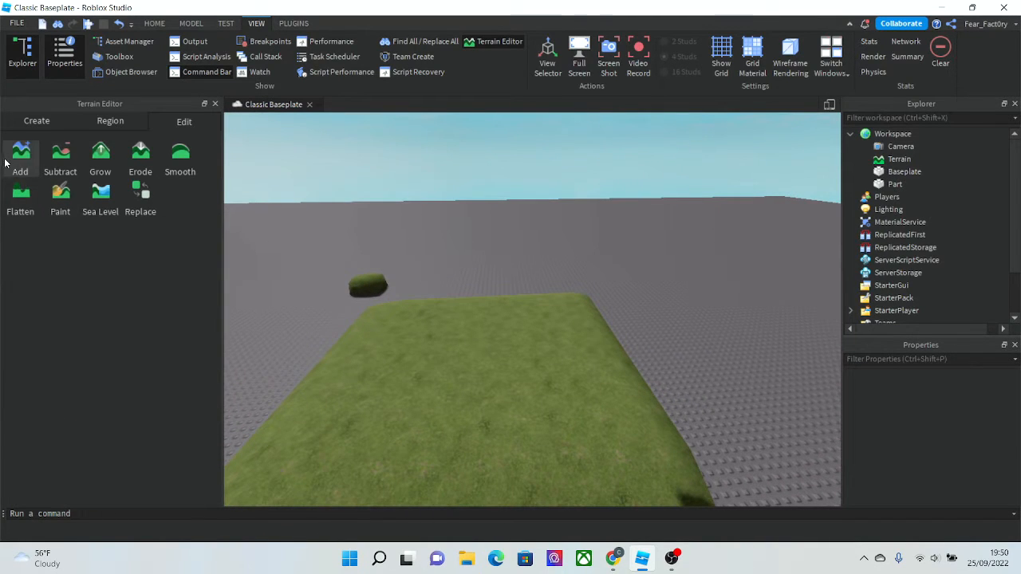
click(20, 155)
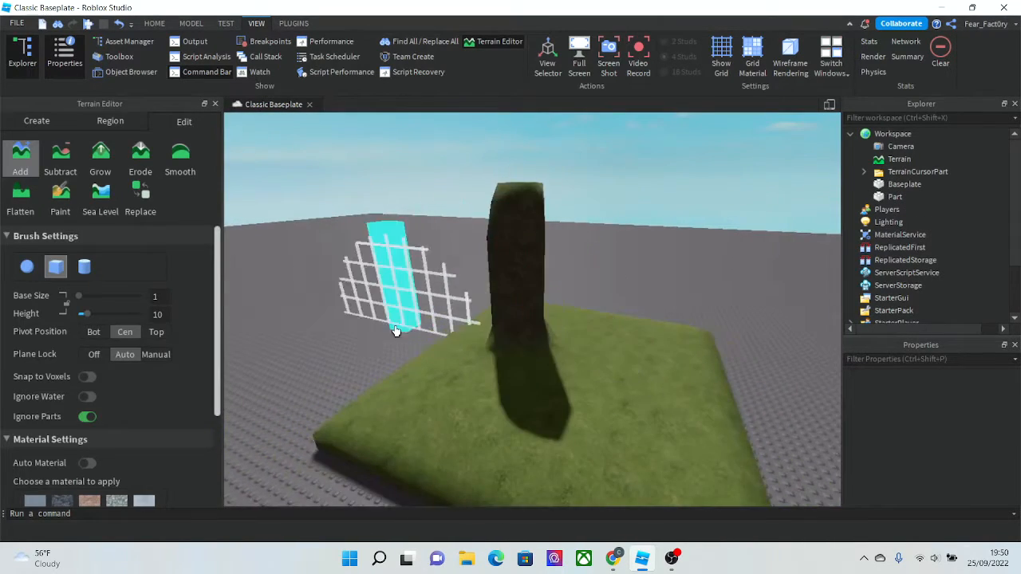
- Build a second tall terrain pillar next to the first one on the grass slab
key(w)
right_drag(371, 329, 371, 330)
key(s)
key(w)
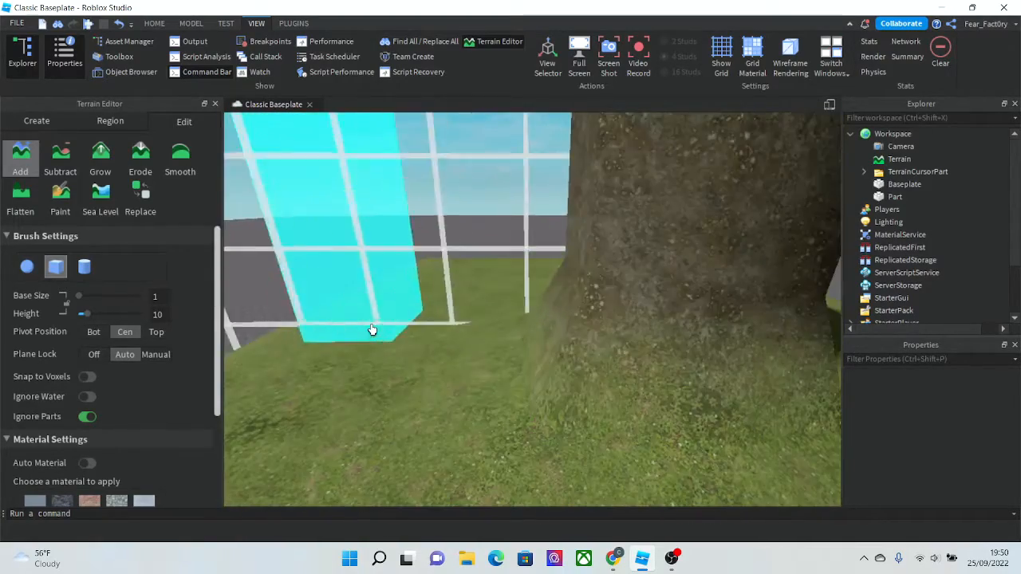
key(s)
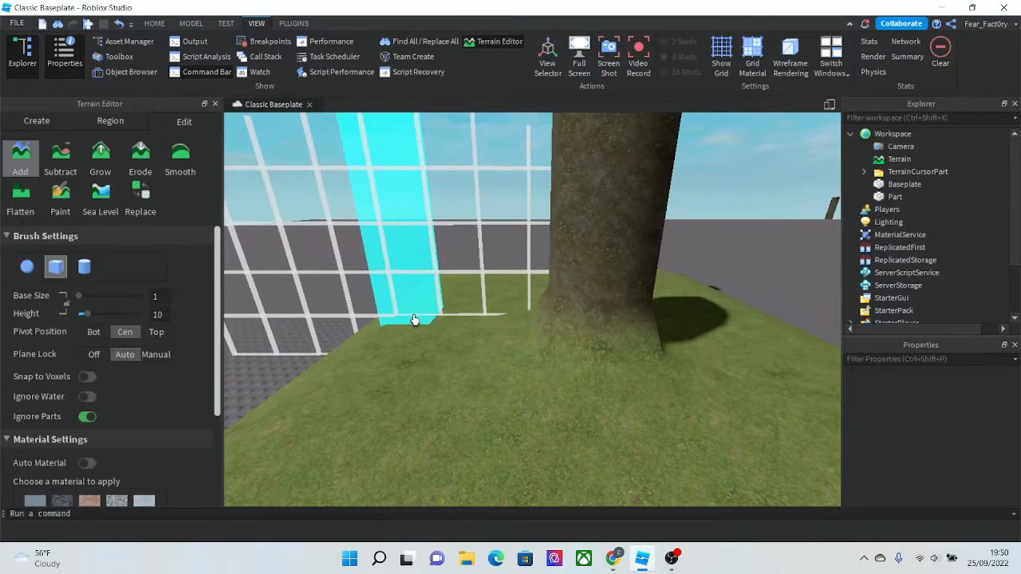
mouse_move(415, 320)
right_down()
mouse_move(426, 326)
mouse_move(413, 351)
right_up()
key(s)
key(w)
key(s)
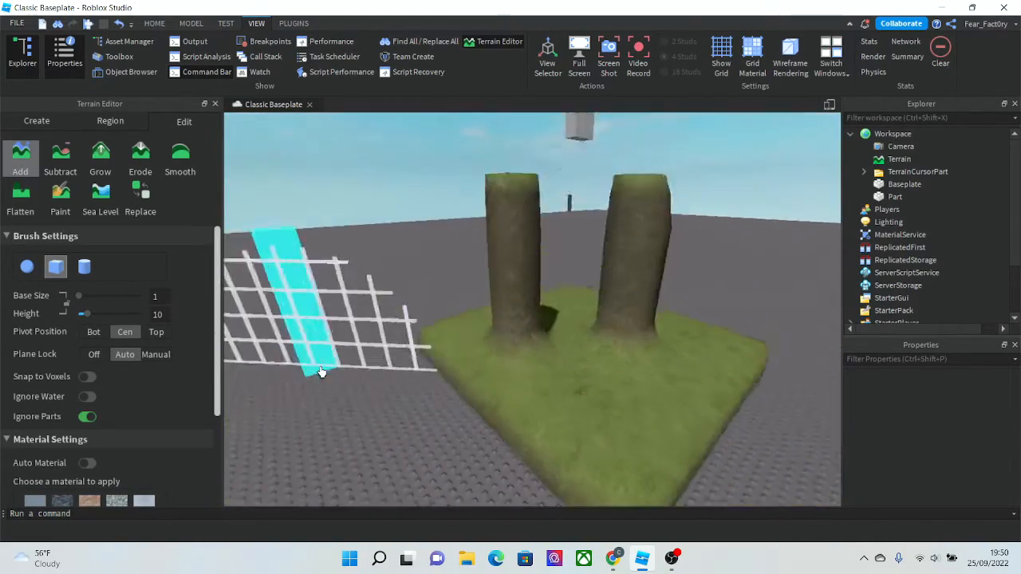
key(w)
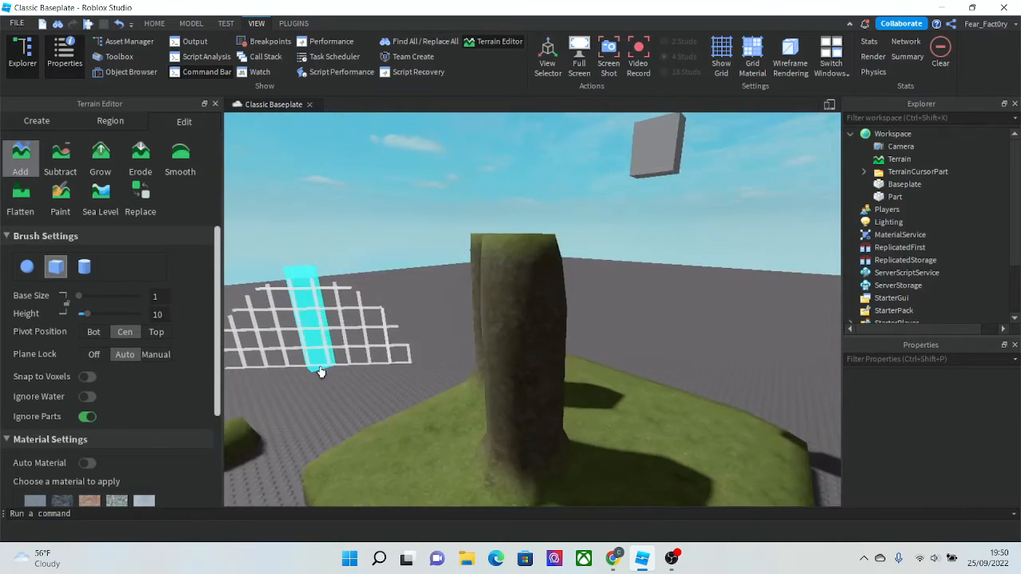
key(s)
right_drag(322, 372, 322, 373)
key(w)
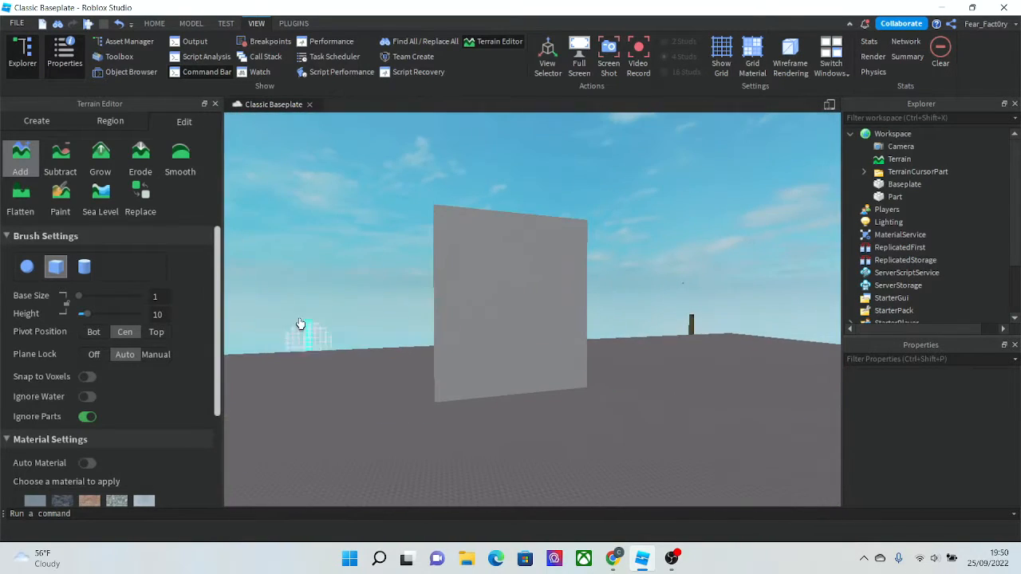
- Select the part, duplicate it, and move the copy beside the original
click(154, 23)
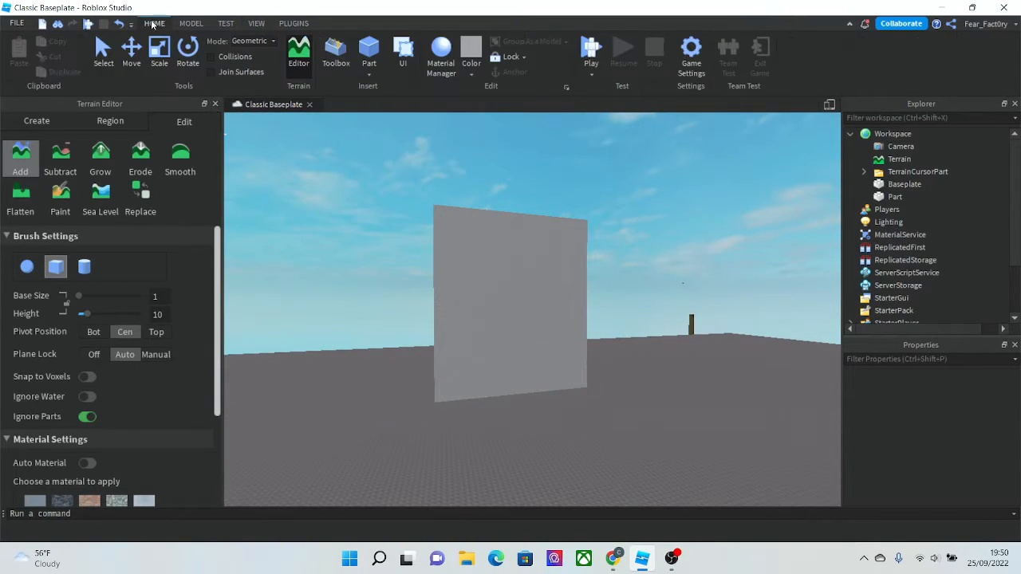
click(100, 69)
key(s)
right_drag(448, 221, 448, 220)
click(518, 231)
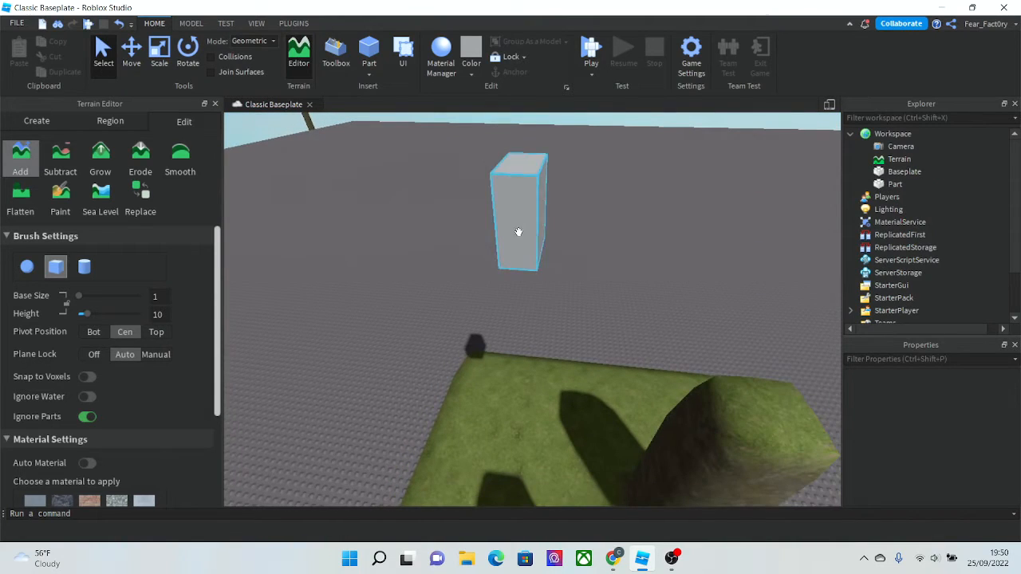
key(ctrl+d)
click(136, 69)
drag(603, 219, 697, 239)
click(477, 199)
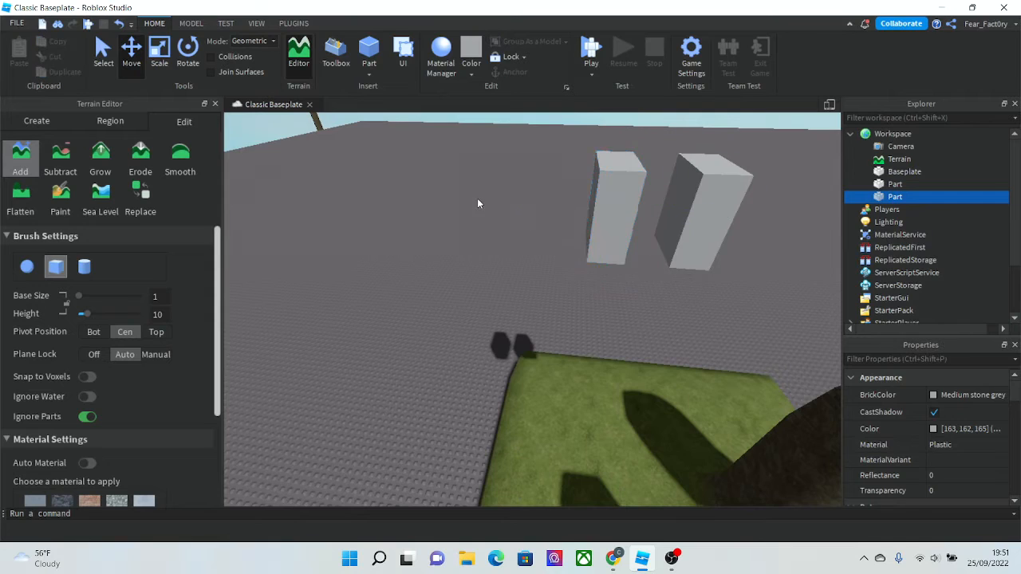
- Delete the Baseplate from the workspace
key(w)
right_drag(479, 199, 480, 201)
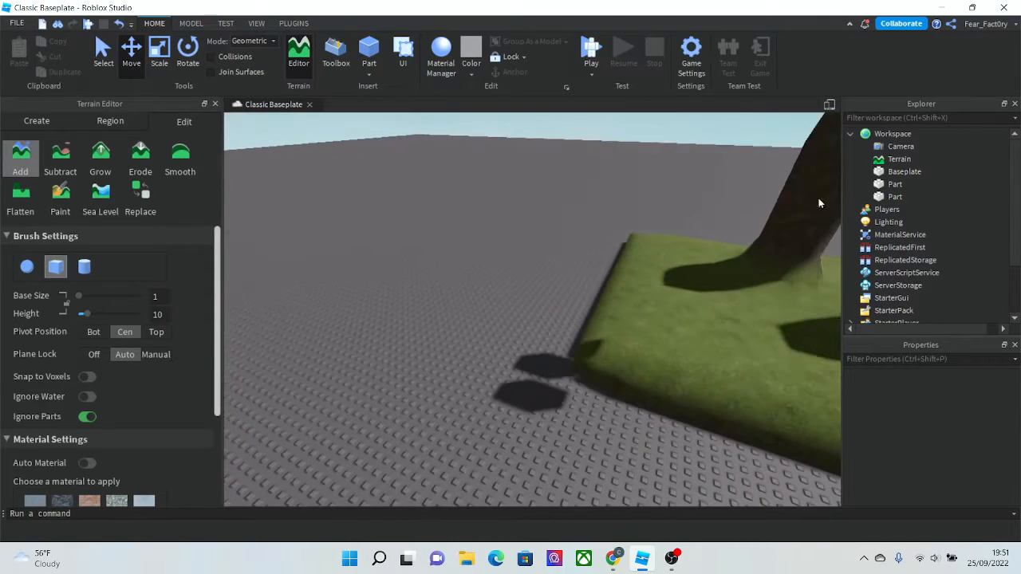
click(904, 171)
key(Delete)
- Select the Add terrain tool again to continue sculpting
scroll(568, 238, down, 5)
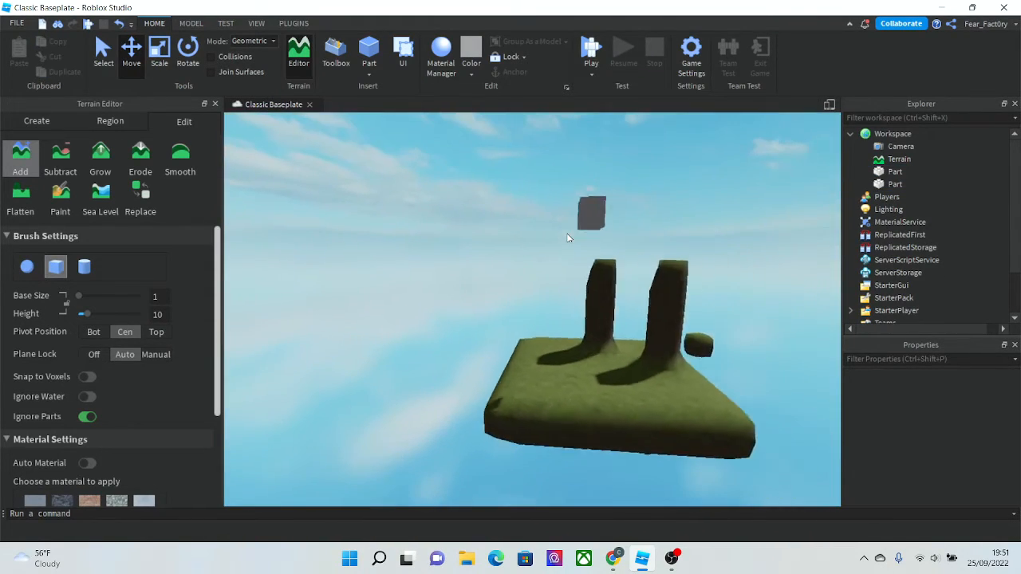
key(d)
right_drag(567, 237, 566, 237)
key(a)
right_drag(410, 278, 410, 278)
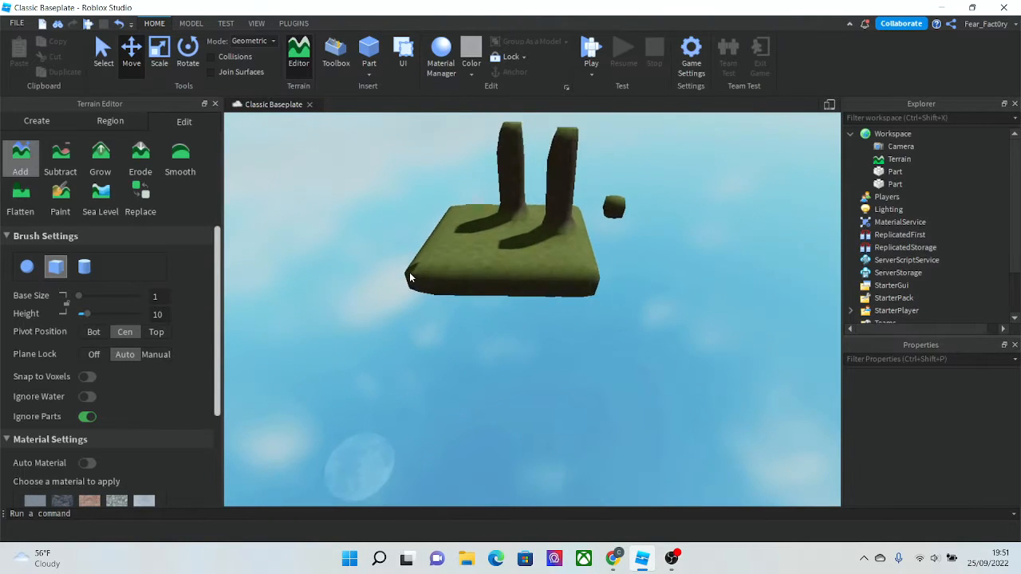
scroll(410, 278, down, 1)
click(22, 159)
click(25, 159)
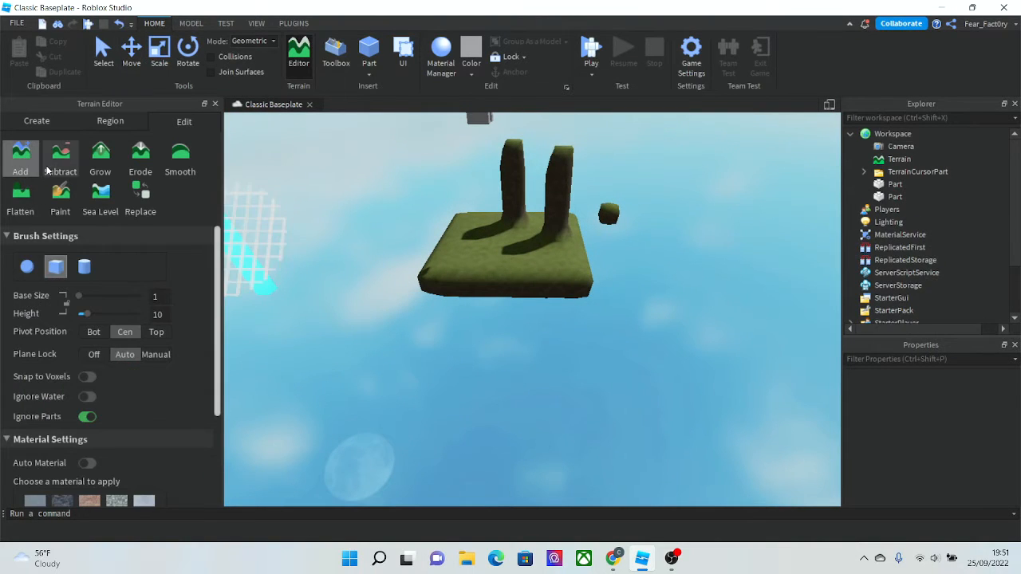
scroll(482, 270, up, 3)
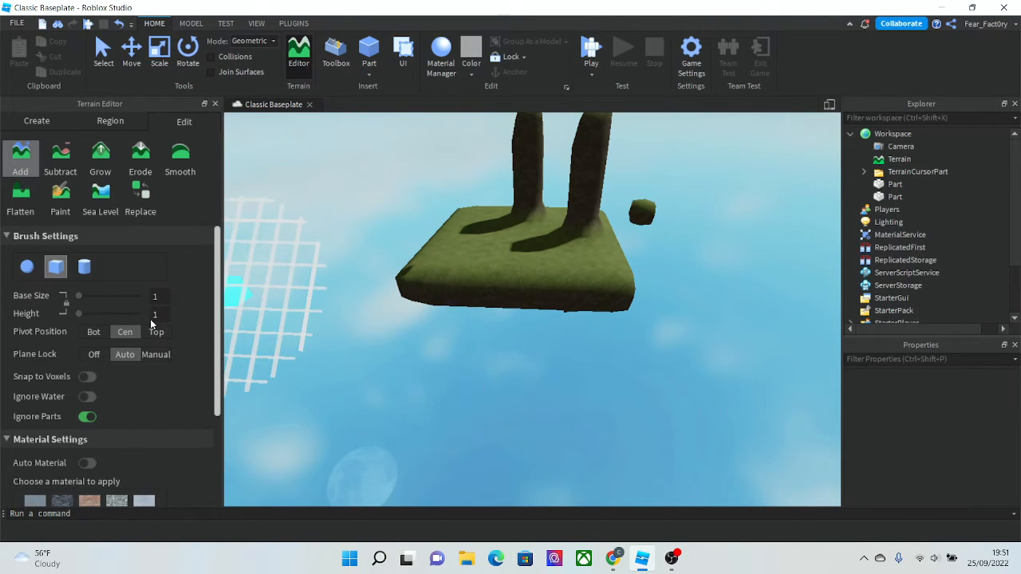
- Add a tall terrain mound on the grass slab and extend the slab outward with the cube brush
mouse_move(431, 307)
mouse_down()
mouse_move(585, 296)
mouse_move(701, 314)
mouse_move(510, 324)
mouse_move(587, 340)
mouse_move(452, 322)
mouse_move(790, 344)
mouse_up()
mouse_move(790, 343)
right_down()
mouse_move(474, 308)
mouse_move(467, 296)
mouse_move(545, 259)
right_up()
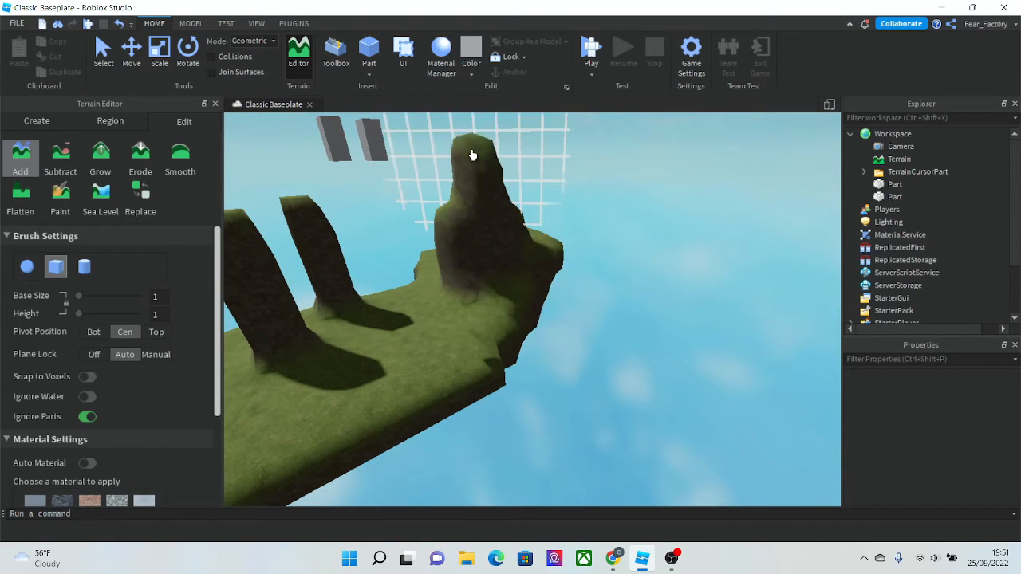
mouse_move(459, 205)
right_down()
mouse_move(439, 258)
mouse_move(454, 303)
mouse_move(444, 359)
mouse_move(476, 359)
mouse_move(468, 358)
right_up()
click(390, 408)
scroll(274, 346, up, 2)
right_drag(391, 407, 269, 346)
scroll(268, 346, down, 3)
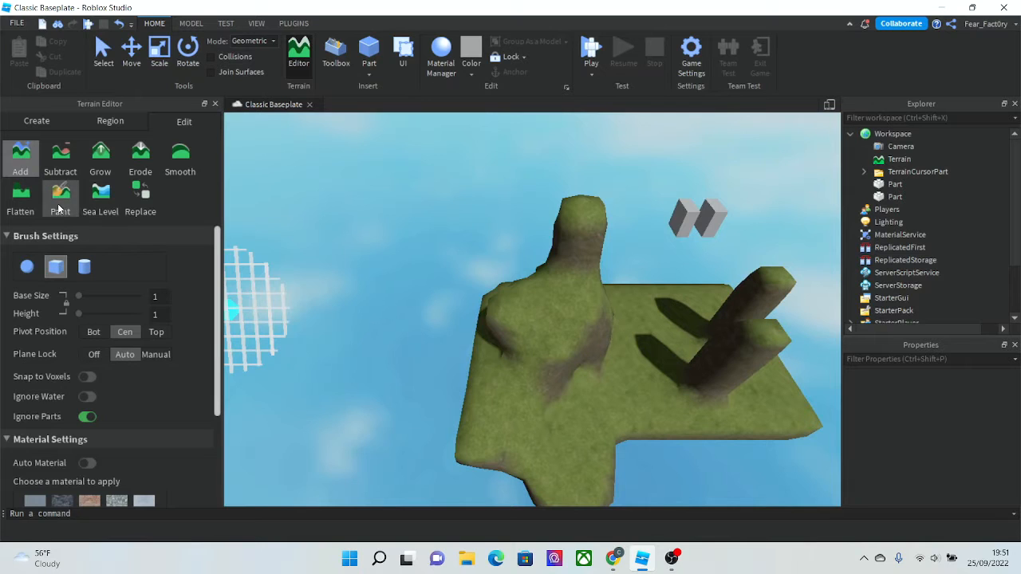
- Switch to the Paint tool and paint the mound with the Ground material
click(59, 206)
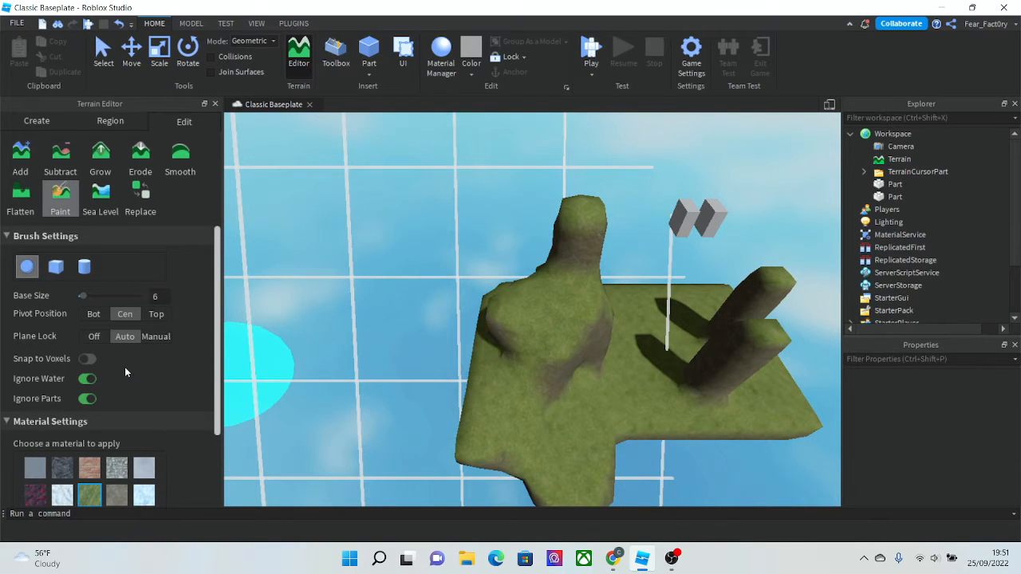
scroll(567, 321, up, 2)
scroll(502, 252, down, 1)
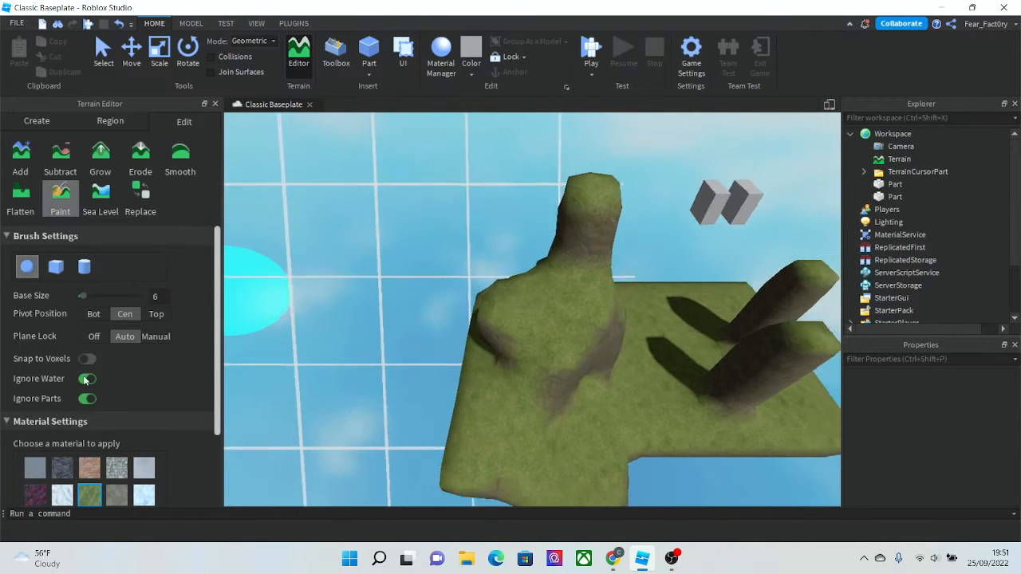
scroll(87, 399, down, 3)
click(112, 403)
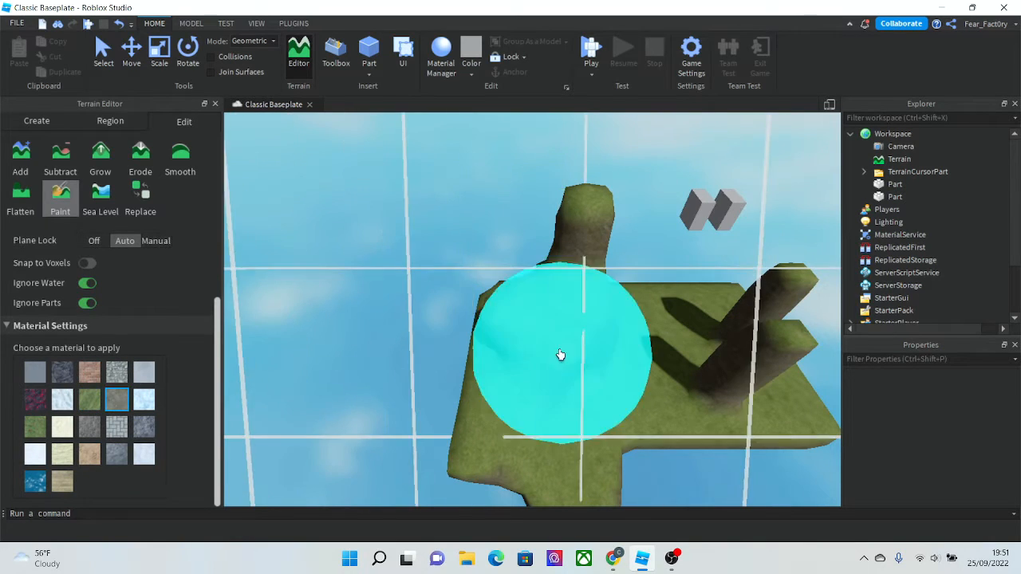
drag(558, 353, 571, 256)
right_drag(438, 340, 437, 340)
scroll(438, 340, up, 3)
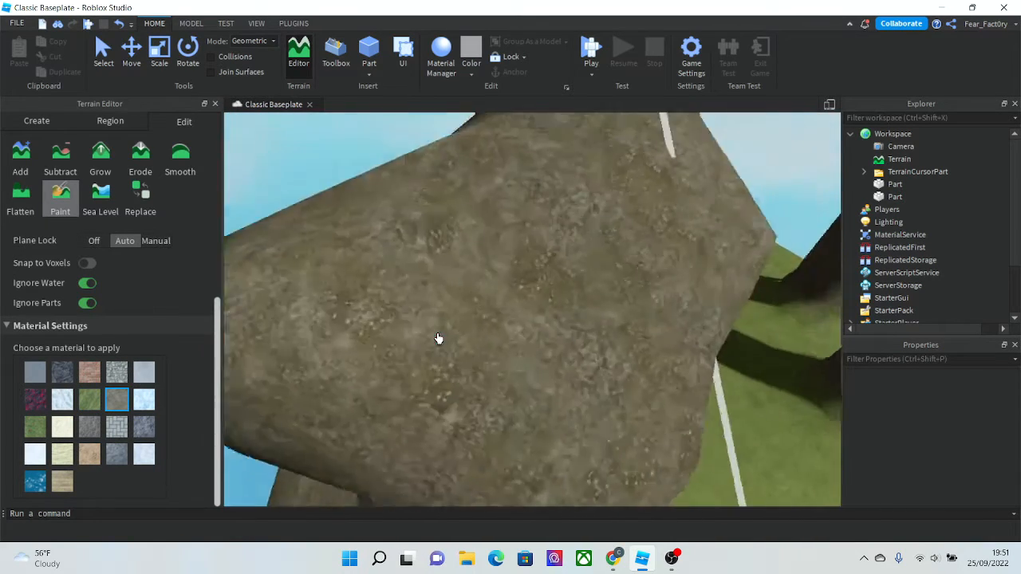
scroll(437, 339, down, 4)
- Paint the lower part of the mound with the Cracked Lava material
click(39, 400)
drag(515, 375, 540, 239)
scroll(449, 344, up, 4)
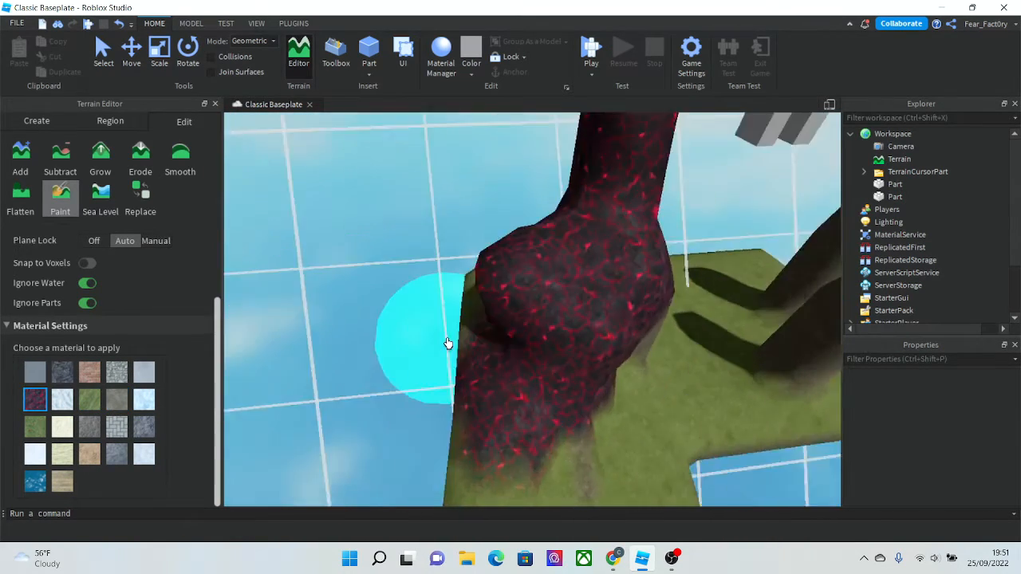
right_drag(448, 344, 447, 343)
scroll(447, 344, down, 6)
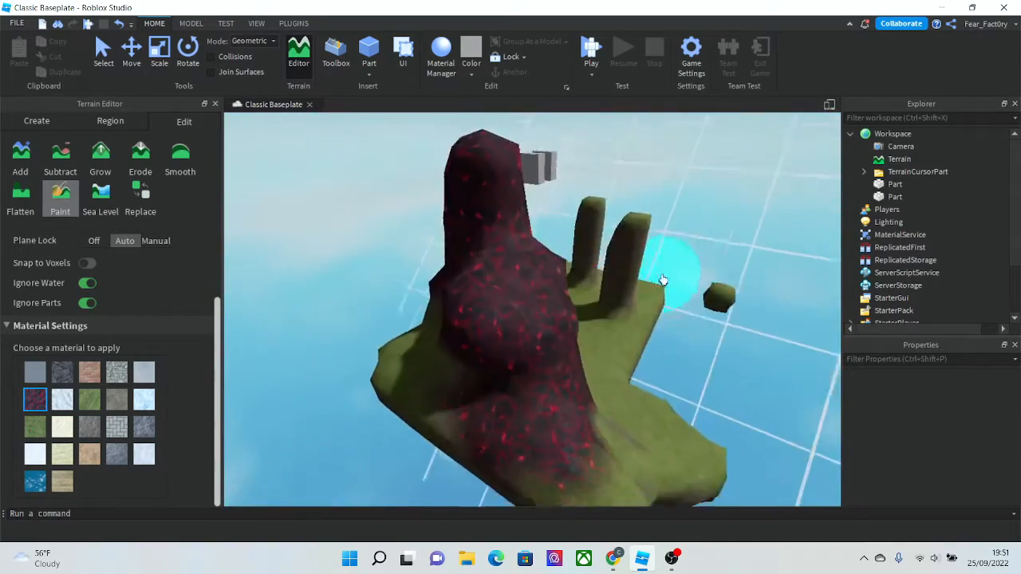
- Set the plane lock to Manual and sculpt a long winding terrain path out from the slab with the Add tool
right_drag(658, 284, 619, 260)
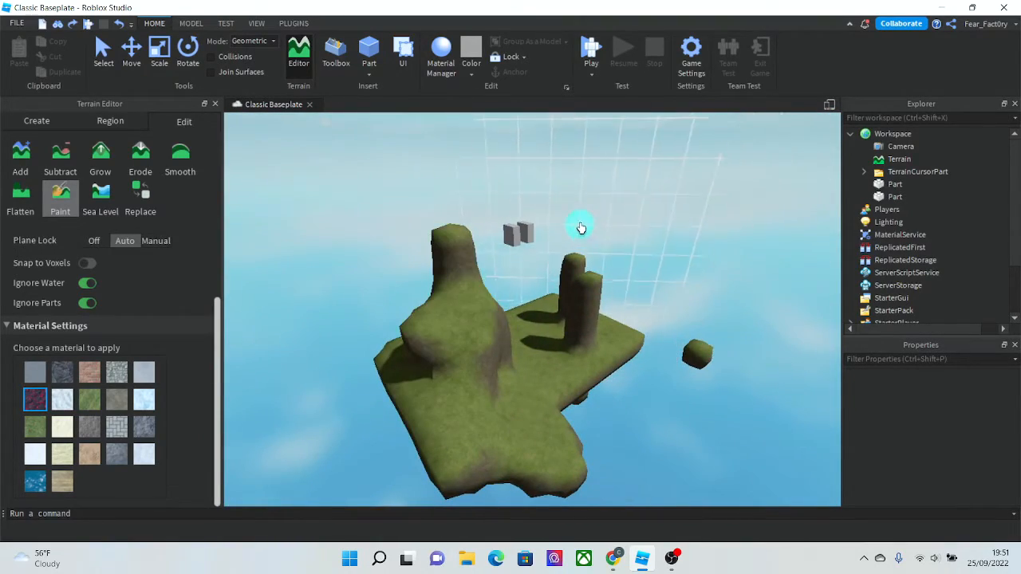
mouse_move(422, 284)
right_down()
mouse_move(439, 292)
mouse_move(408, 273)
mouse_move(454, 273)
mouse_move(458, 250)
right_up()
scroll(279, 261, down, 3)
click(157, 240)
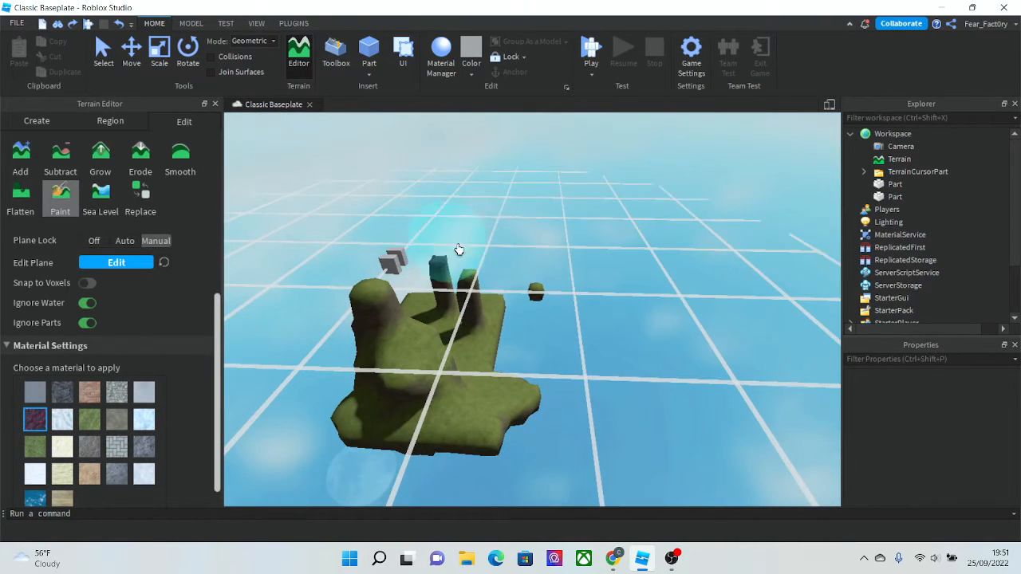
click(32, 157)
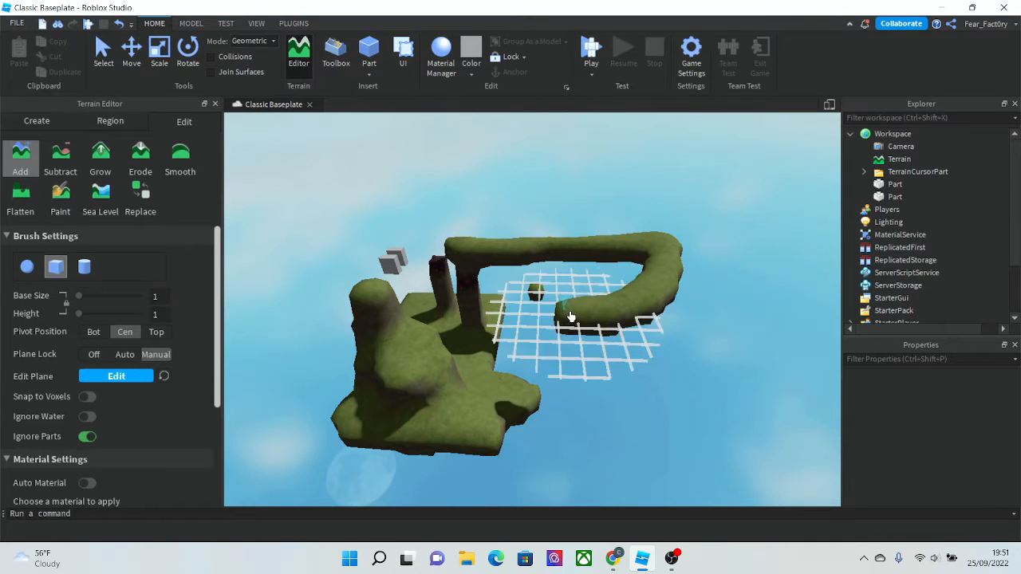
scroll(638, 327, down, 5)
mouse_move(571, 316)
mouse_down()
mouse_move(784, 347)
mouse_move(631, 418)
mouse_move(507, 459)
mouse_move(415, 422)
mouse_move(257, 449)
mouse_move(576, 477)
mouse_up()
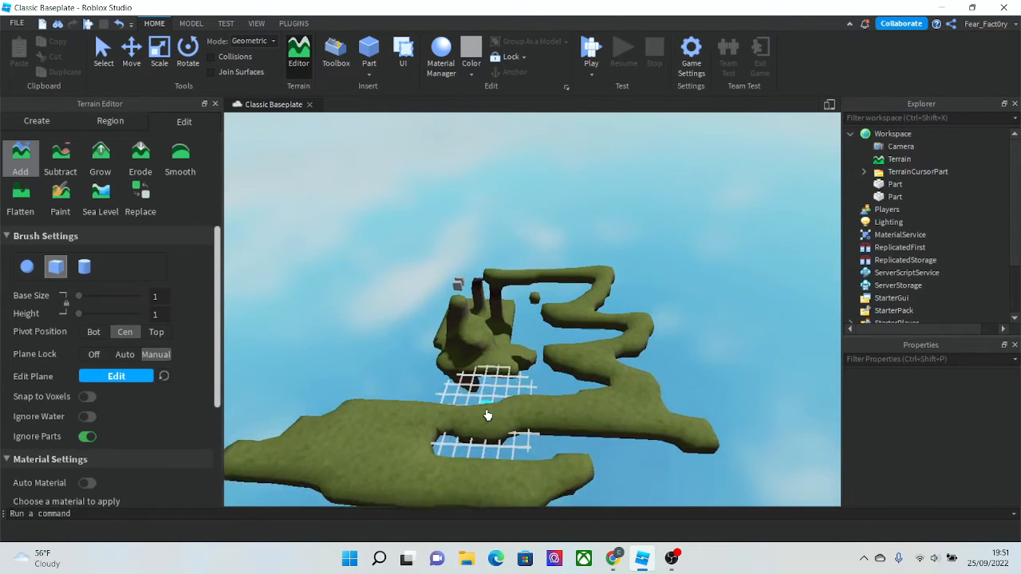
scroll(485, 415, up, 5)
mouse_move(486, 415)
right_down()
mouse_move(492, 423)
mouse_move(484, 420)
right_up()
right_drag(400, 366, 400, 366)
scroll(399, 367, down, 5)
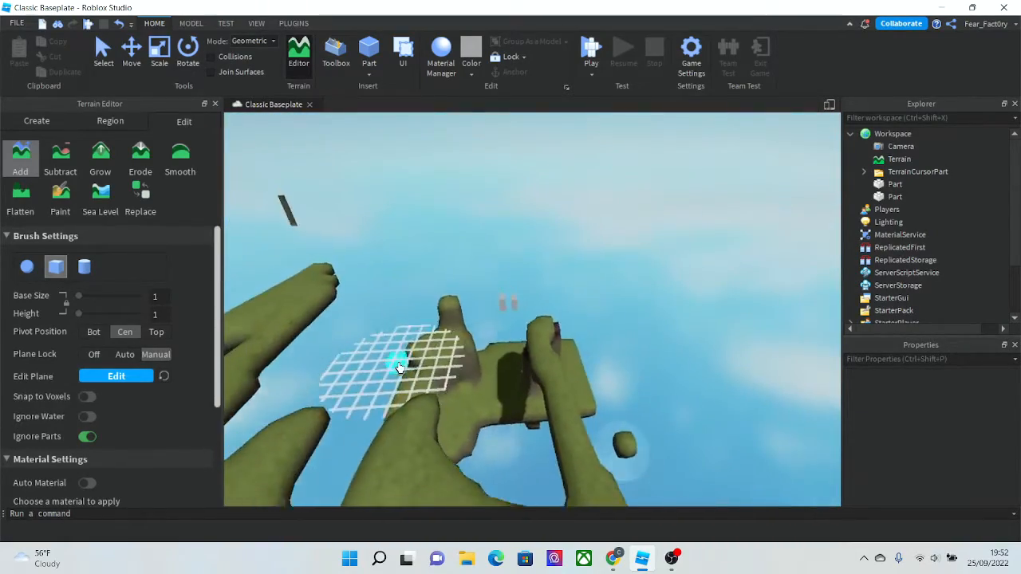
scroll(399, 367, down, 5)
right_drag(358, 335, 358, 335)
key(w)
- Clear all terrain and confirm the clearing
click(28, 125)
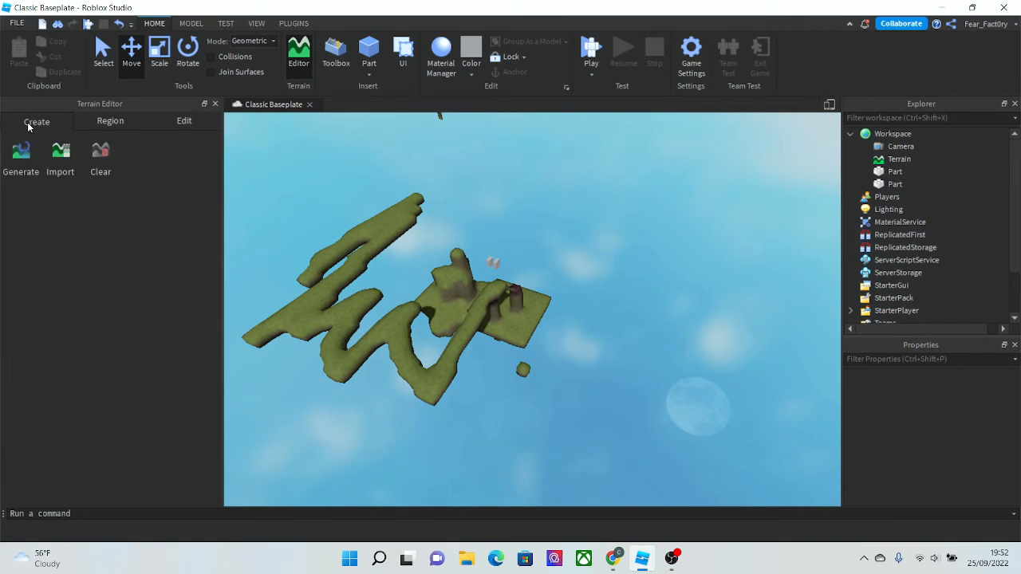
click(87, 156)
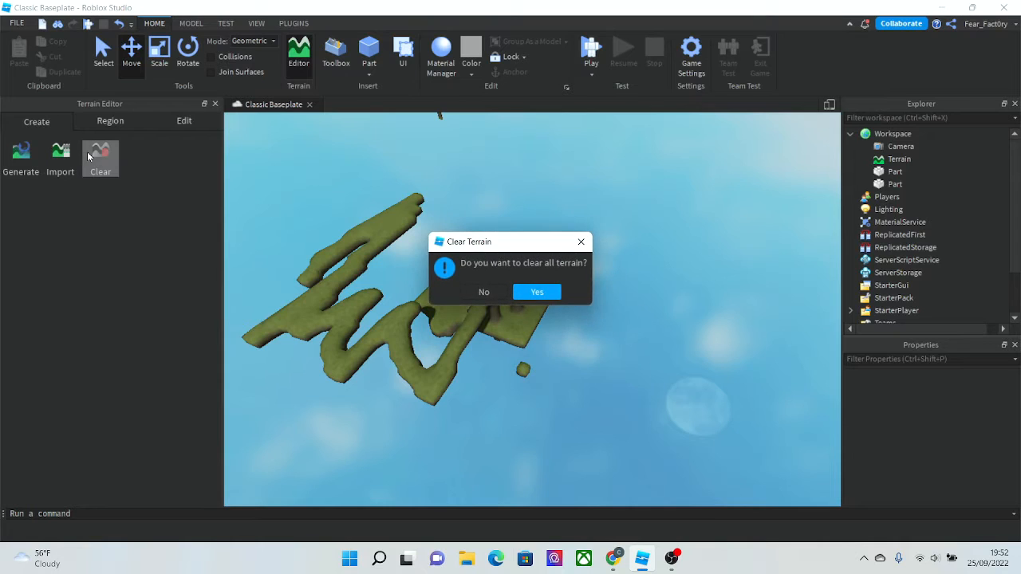
click(537, 292)
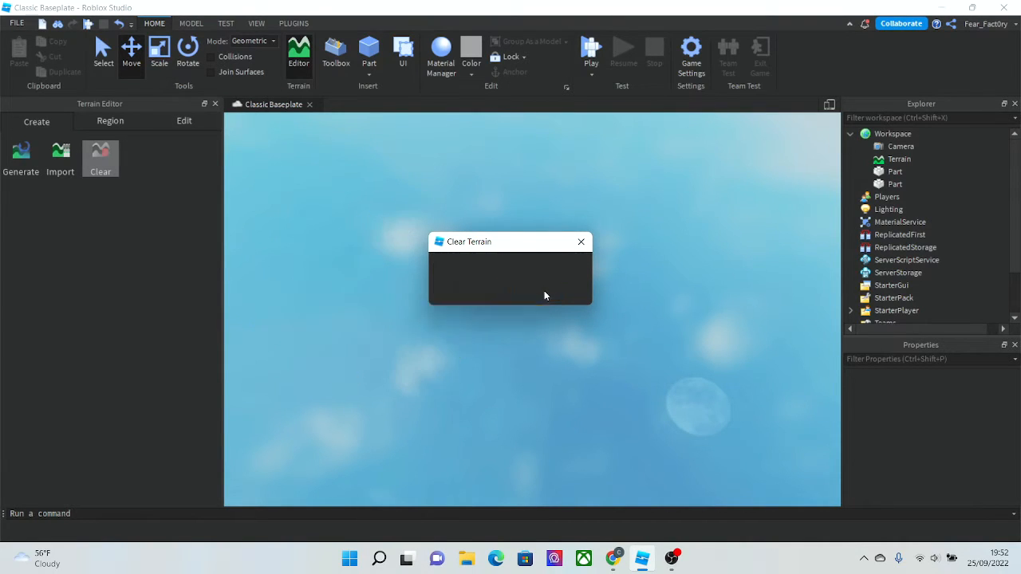
- Inspect the remaining parts in the empty sky, then undo the terrain clear
right_drag(550, 327, 556, 356)
scroll(542, 321, up, 4)
scroll(557, 355, up, 3)
drag(636, 387, 419, 246)
click(416, 245)
scroll(414, 247, up, 3)
right_drag(415, 248, 310, 251)
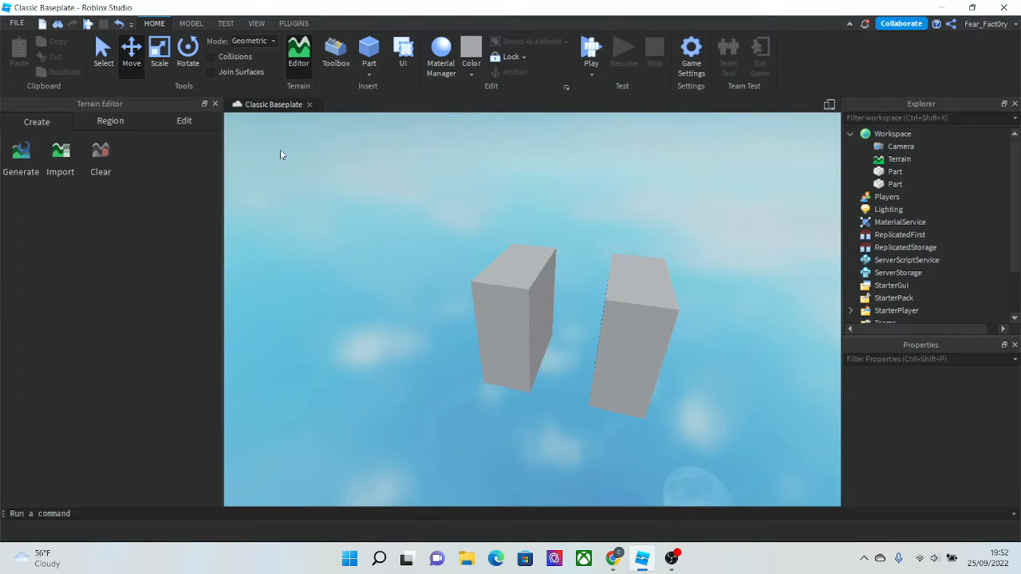
right_drag(286, 152, 423, 298)
scroll(423, 298, down, 6)
scroll(422, 298, up, 3)
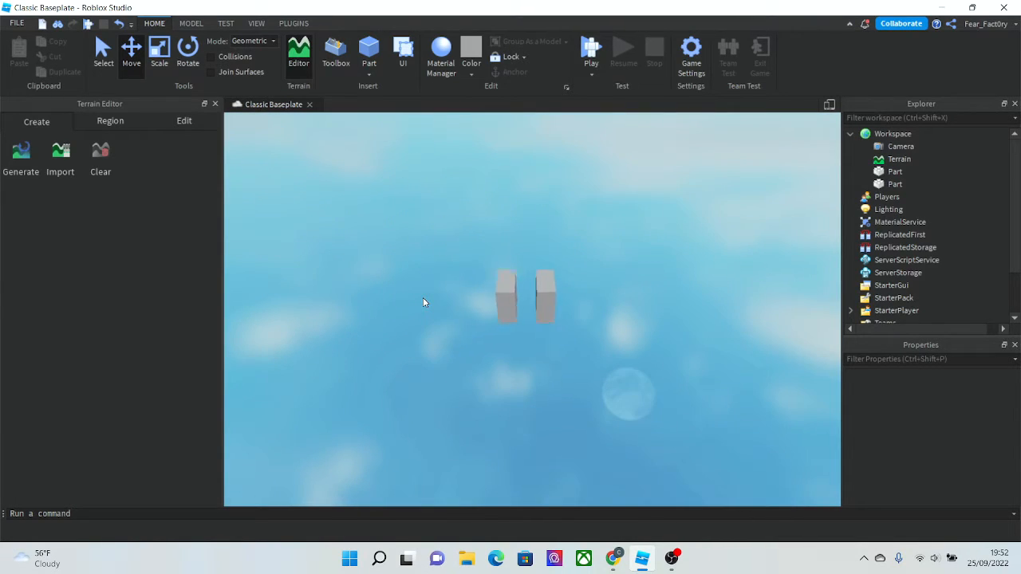
drag(542, 305, 715, 392)
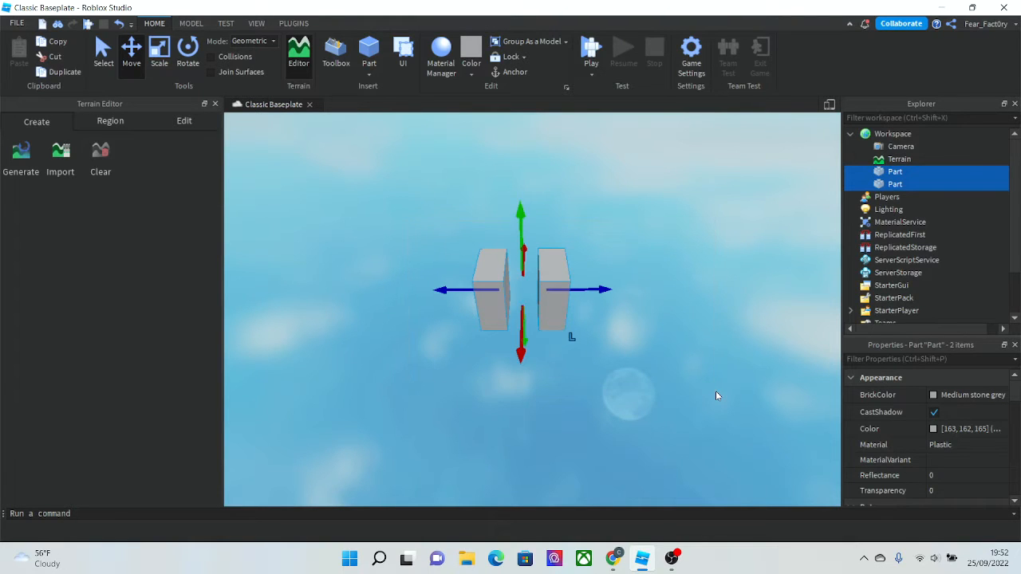
key(ctrl+z)
- Select one part, duplicate it, and move the copy to the left above the mound
right_drag(677, 352, 577, 312)
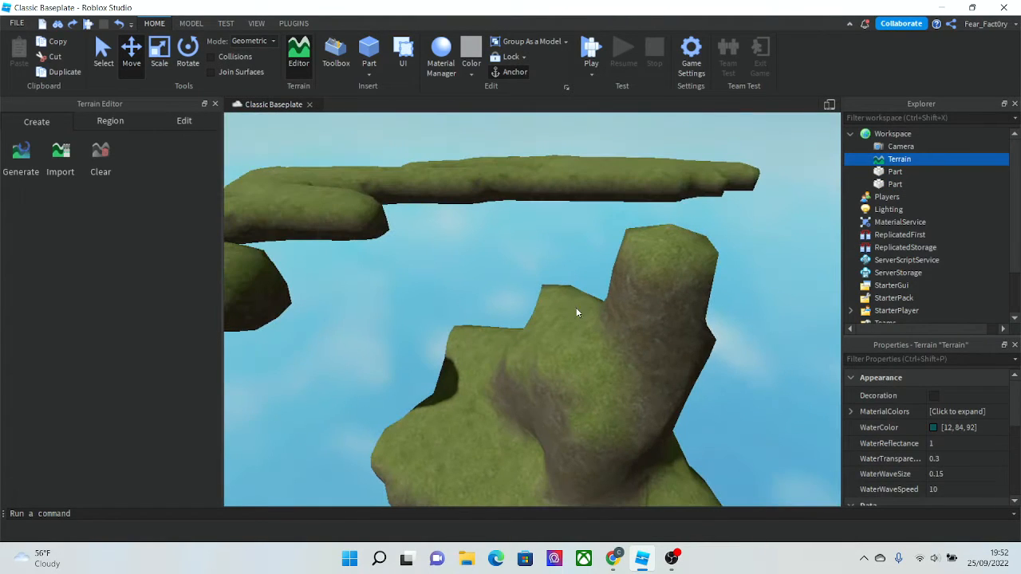
click(578, 311)
right_drag(749, 221, 632, 368)
click(633, 367)
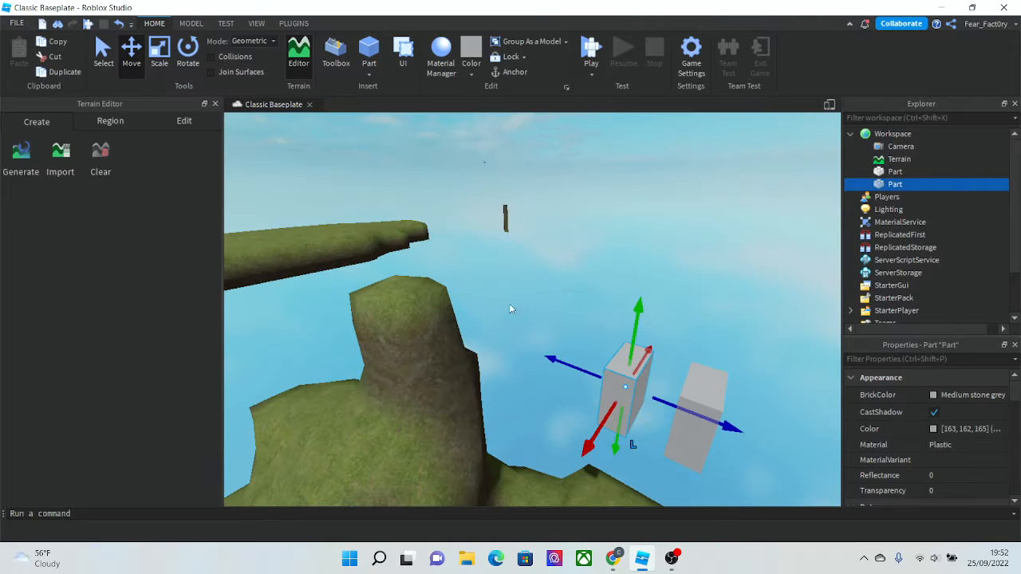
click(59, 73)
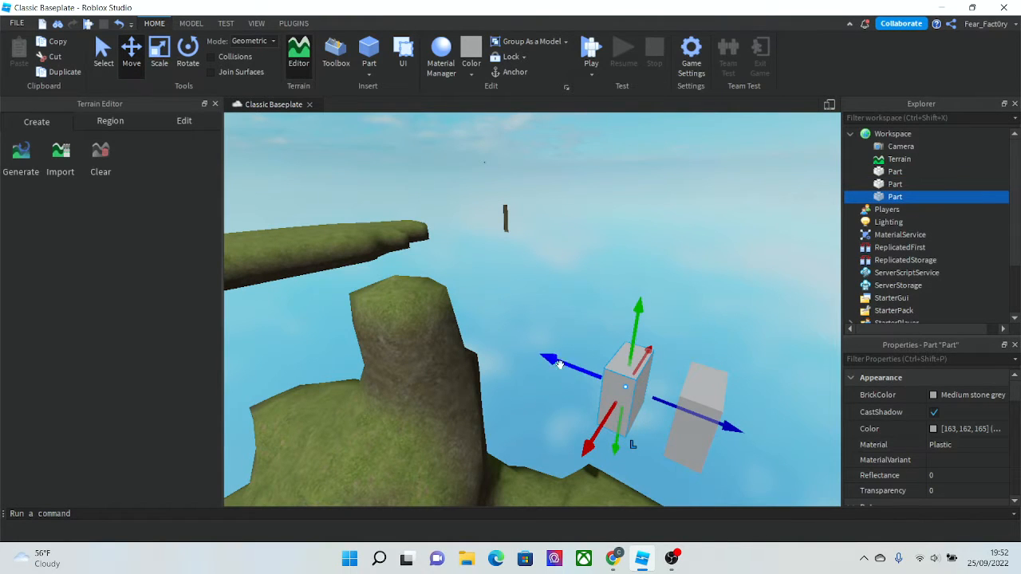
click(649, 298)
right_drag(649, 298, 422, 266)
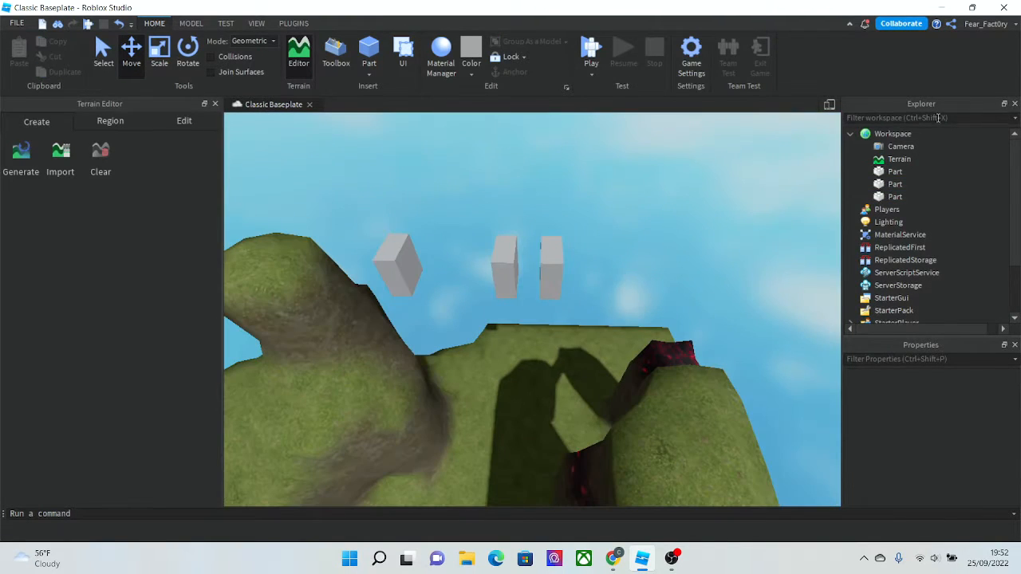
- Select the Terrain in the workspace and delete it
right_drag(651, 198, 644, 197)
scroll(643, 194, down, 3)
scroll(523, 326, down, 5)
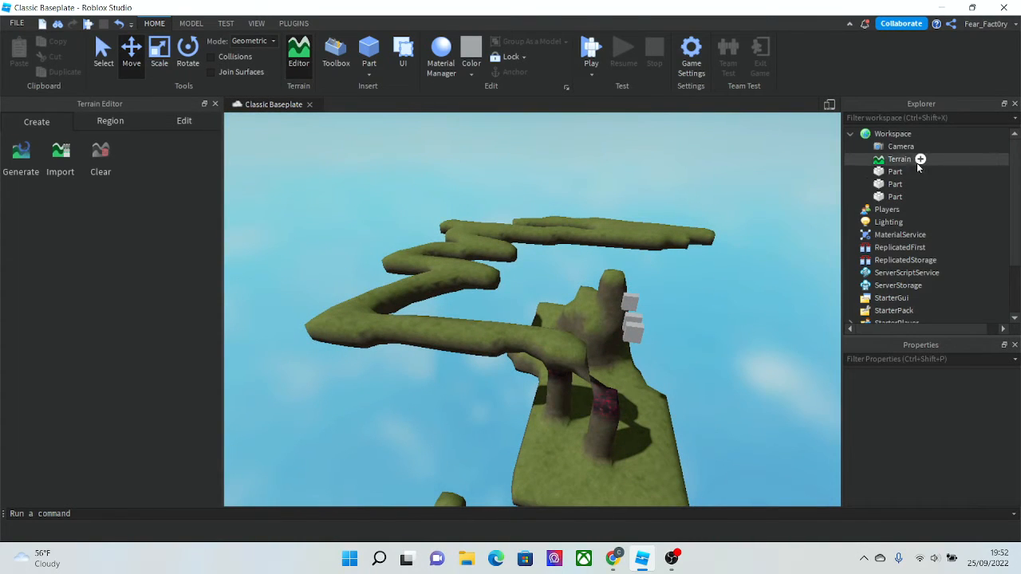
click(873, 163)
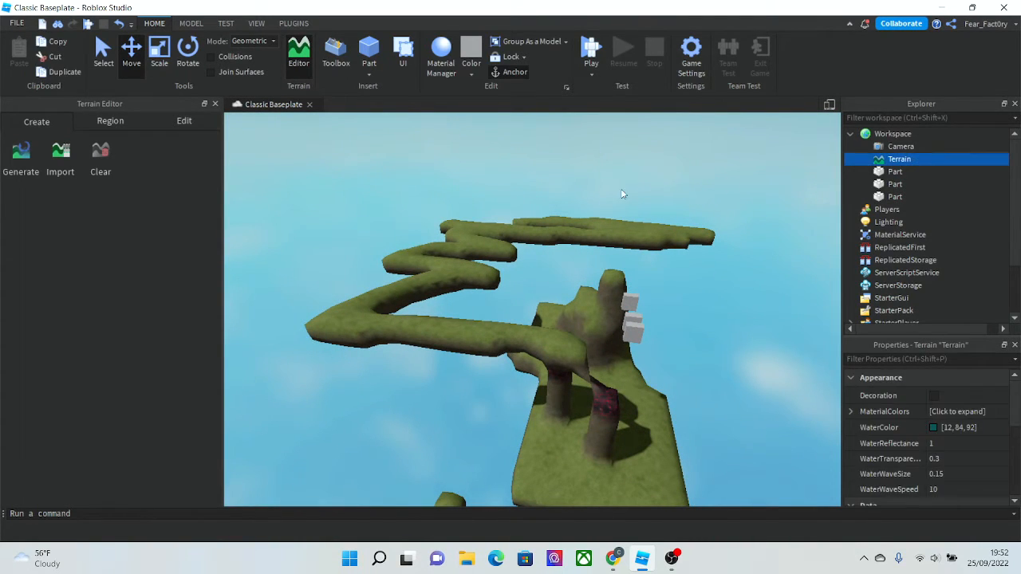
right_drag(623, 194, 619, 197)
scroll(620, 197, up, 5)
key(Delete)
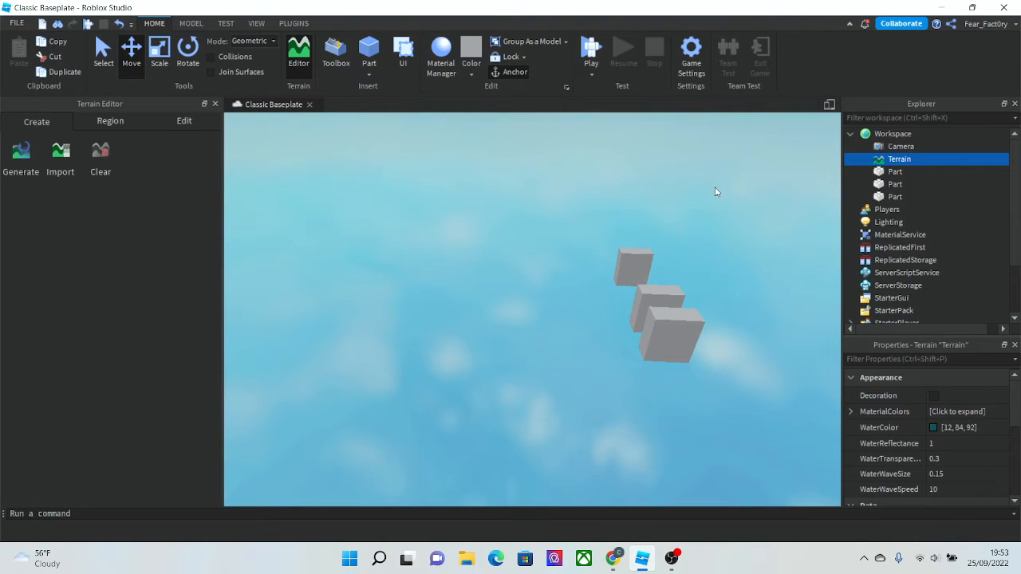
click(760, 146)
right_drag(472, 277, 472, 277)
scroll(473, 278, down, 5)
scroll(622, 239, up, 2)
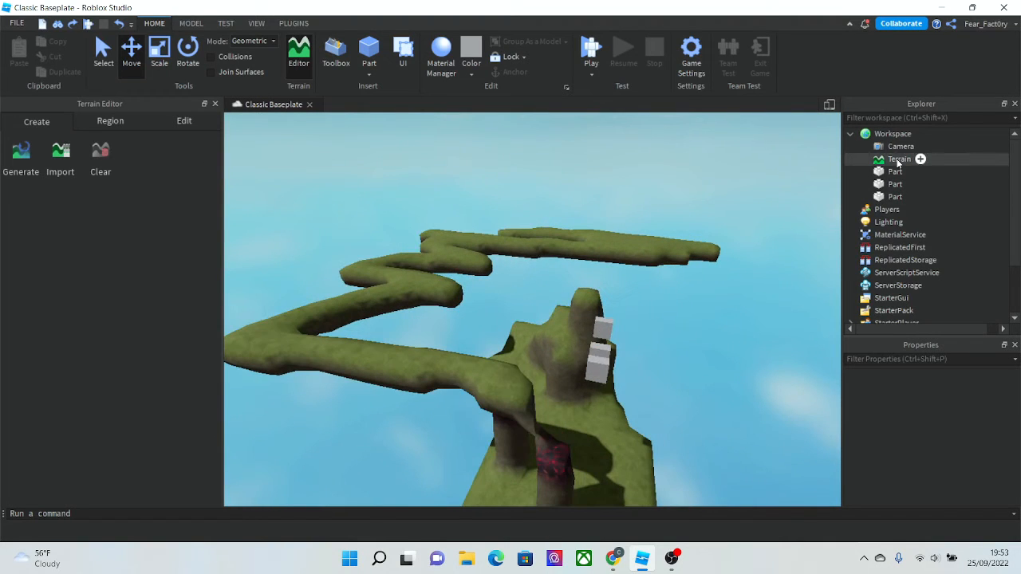
- Delete the Terrain once more to remove all sculpted terrain
click(897, 159)
key(Delete)
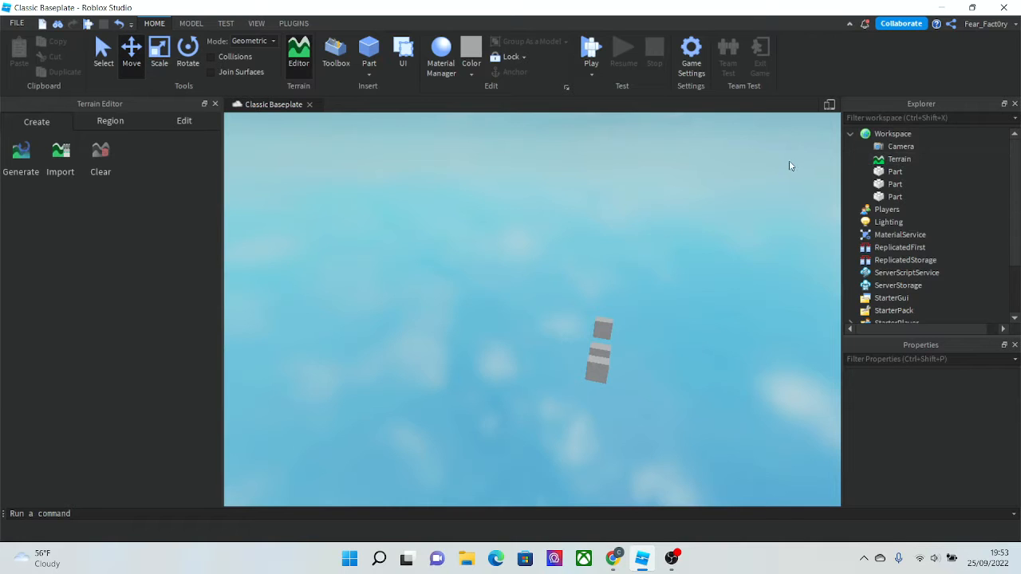
right_drag(514, 165, 515, 165)
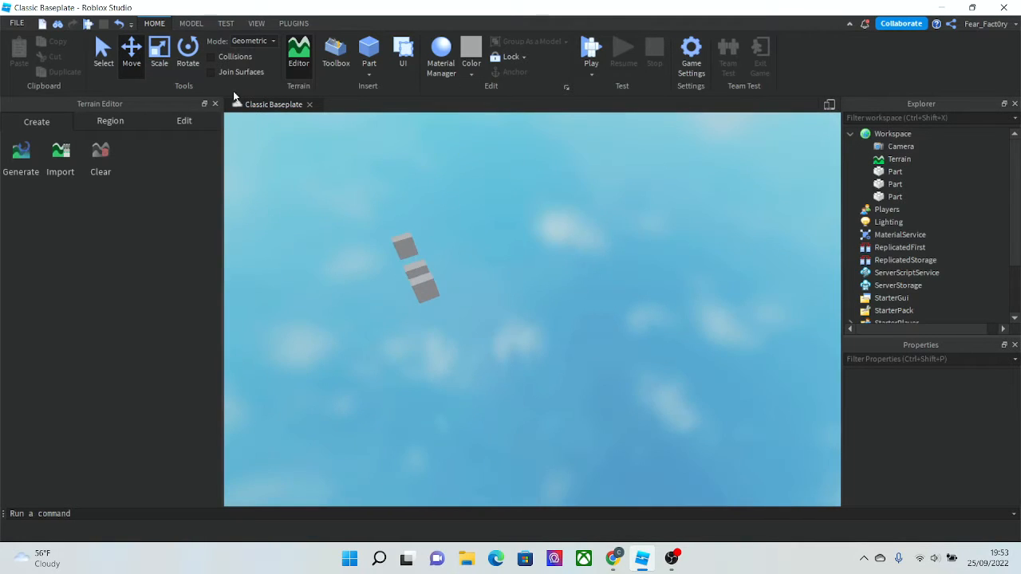
- Try adding a terrain block with the Add tool, then undo it
click(181, 122)
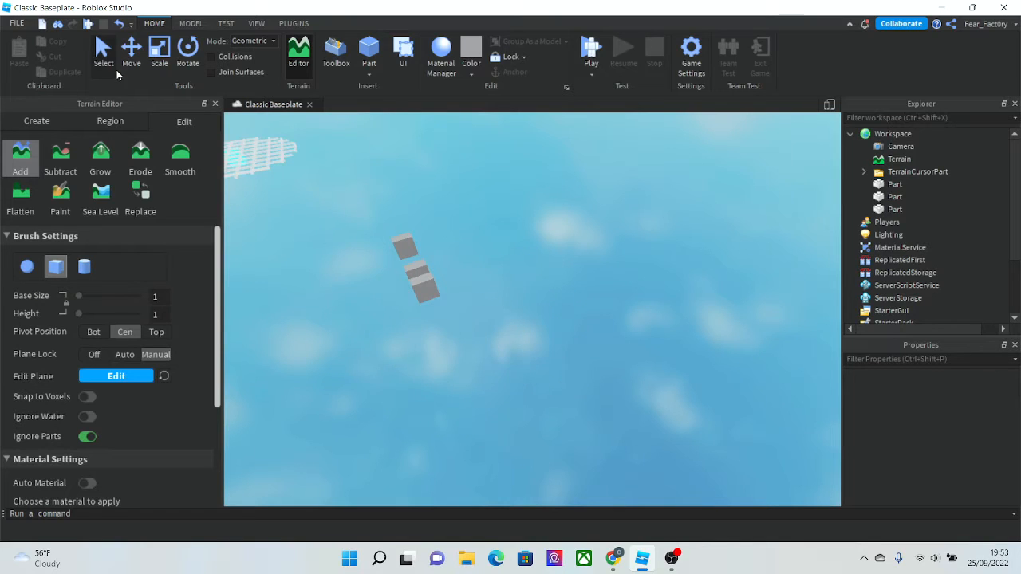
click(474, 335)
key(ctrl+z)
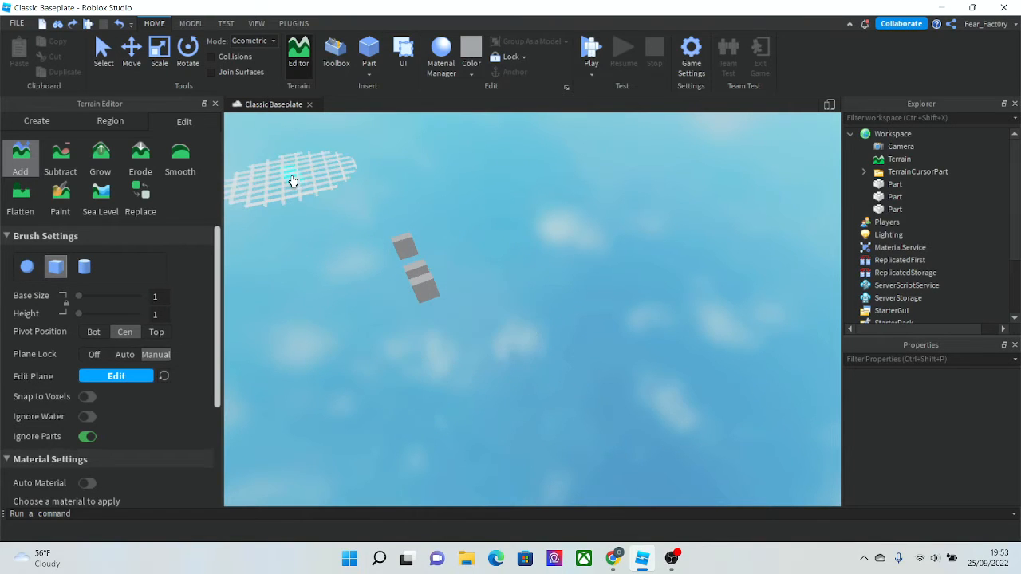
- Delete all three parts and pick the Water material for the Add brush
drag(435, 308, 372, 228)
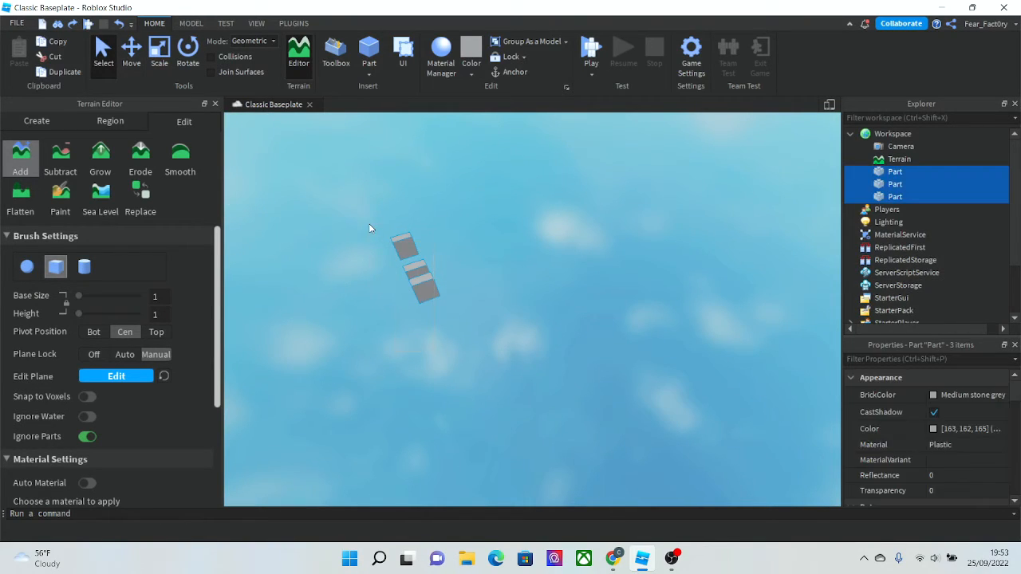
key(Delete)
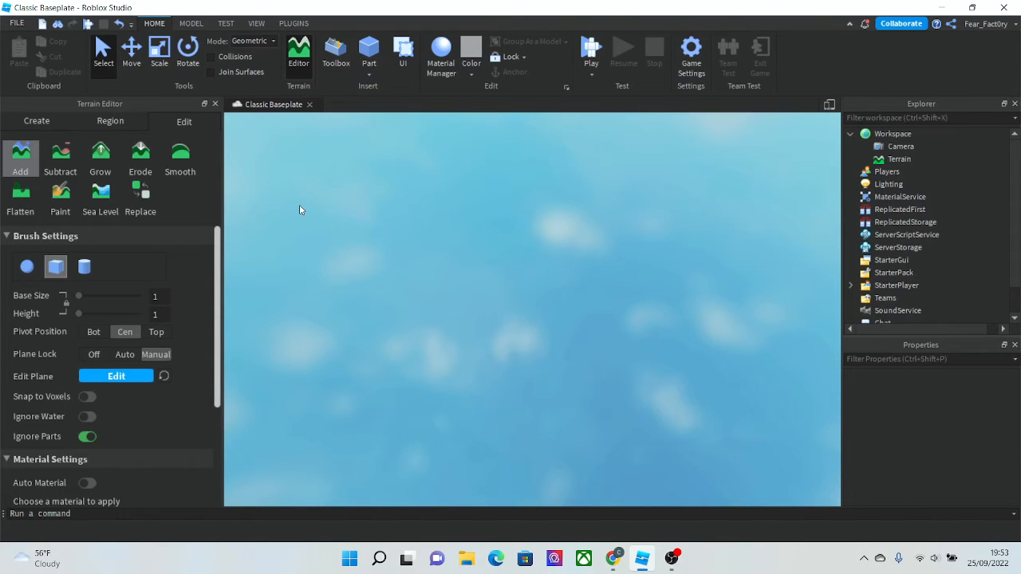
scroll(172, 243, down, 4)
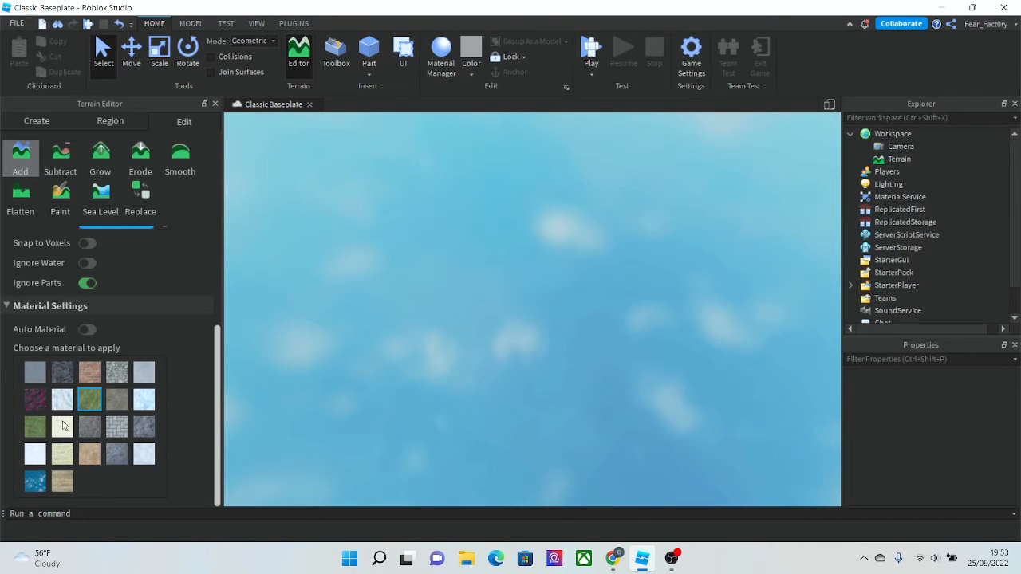
click(35, 484)
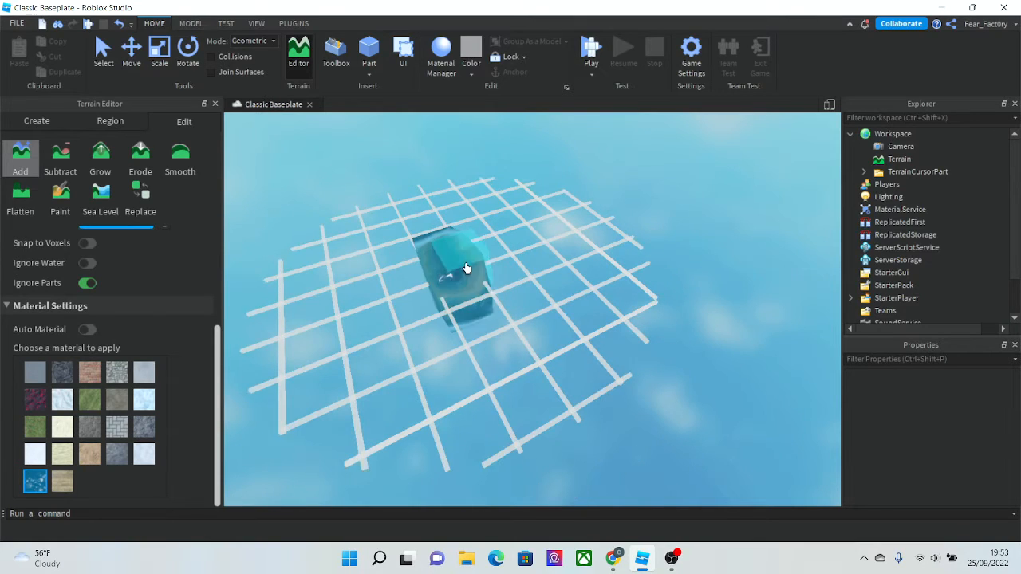
- Paint a large block of water terrain with the Add brush
mouse_move(447, 266)
mouse_down()
mouse_move(444, 342)
mouse_move(649, 278)
mouse_move(330, 420)
mouse_move(532, 221)
mouse_move(531, 203)
mouse_move(342, 365)
mouse_move(366, 282)
mouse_move(290, 392)
mouse_up()
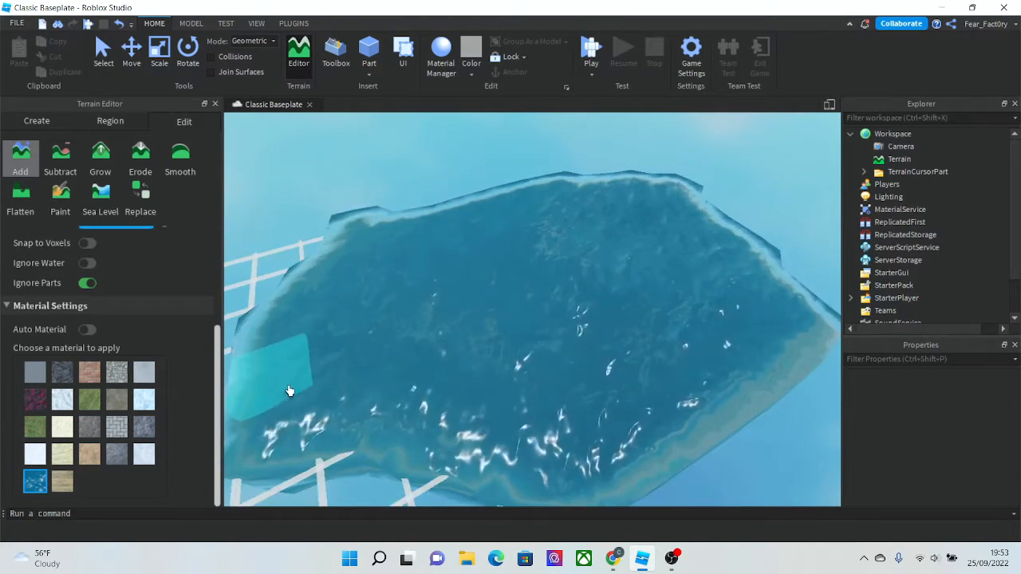
right_drag(291, 345, 294, 345)
scroll(293, 345, down, 5)
scroll(291, 346, up, 4)
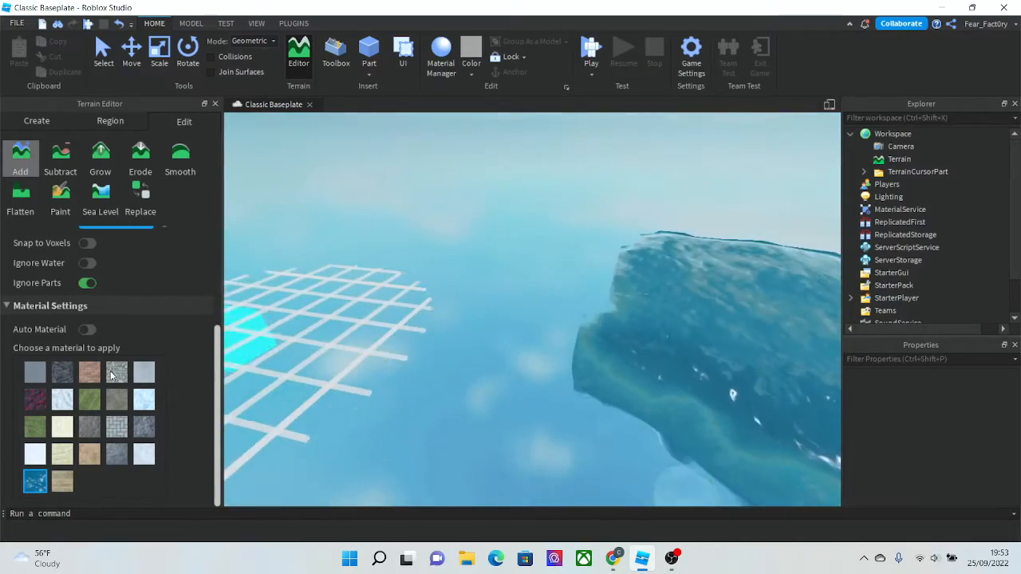
scroll(415, 328, up, 6)
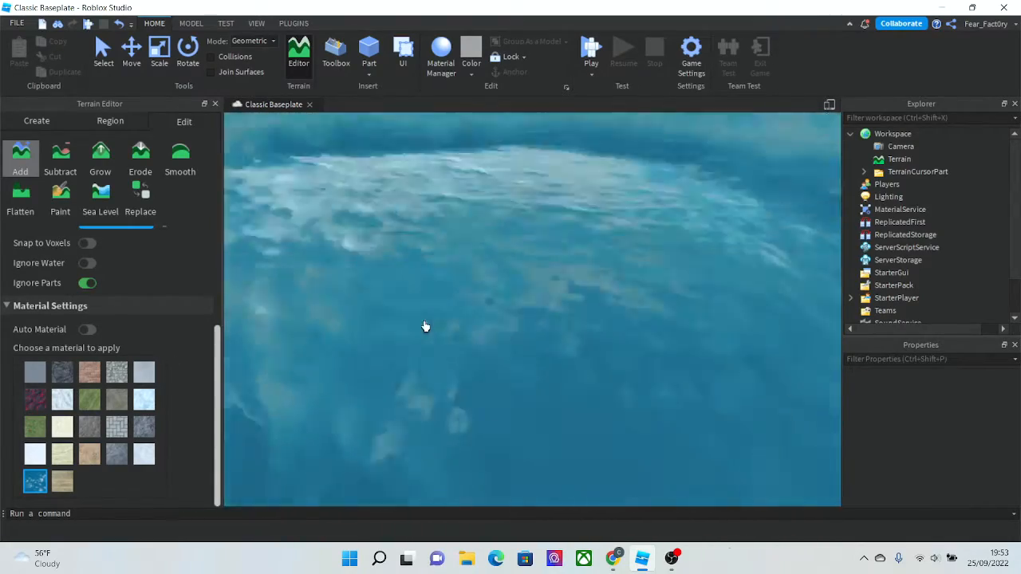
scroll(425, 327, down, 5)
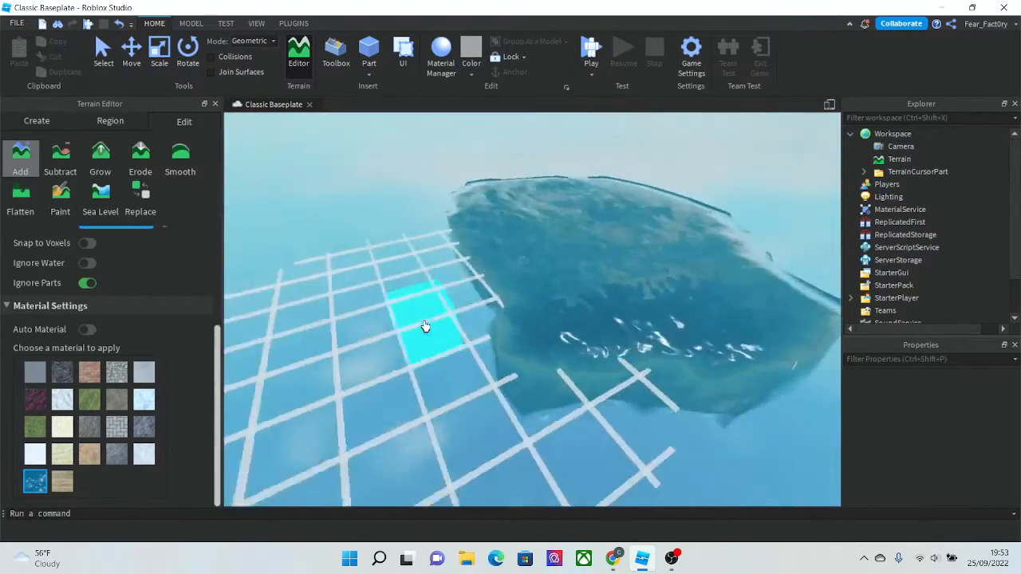
right_drag(424, 327, 425, 327)
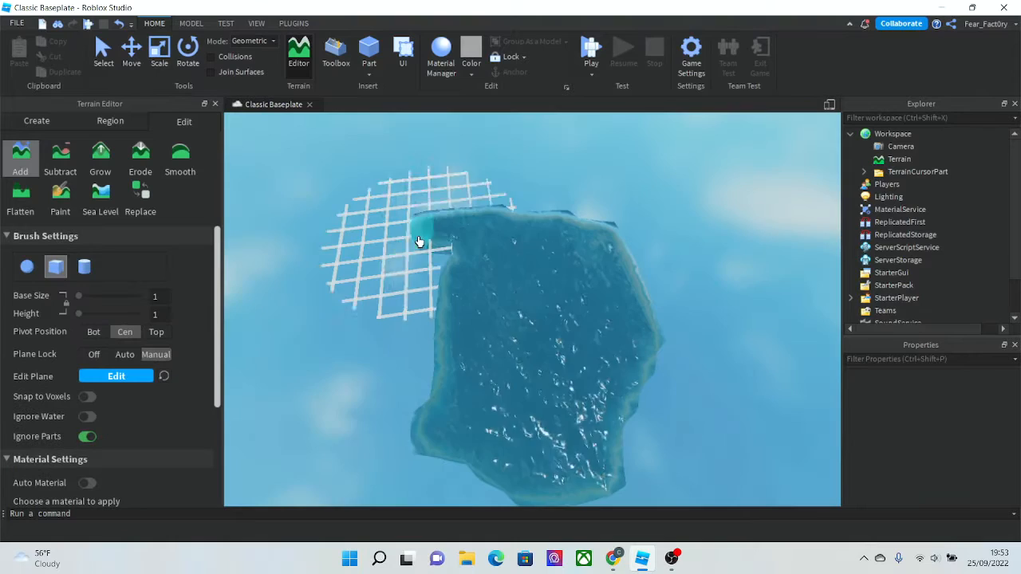
drag(419, 241, 411, 392)
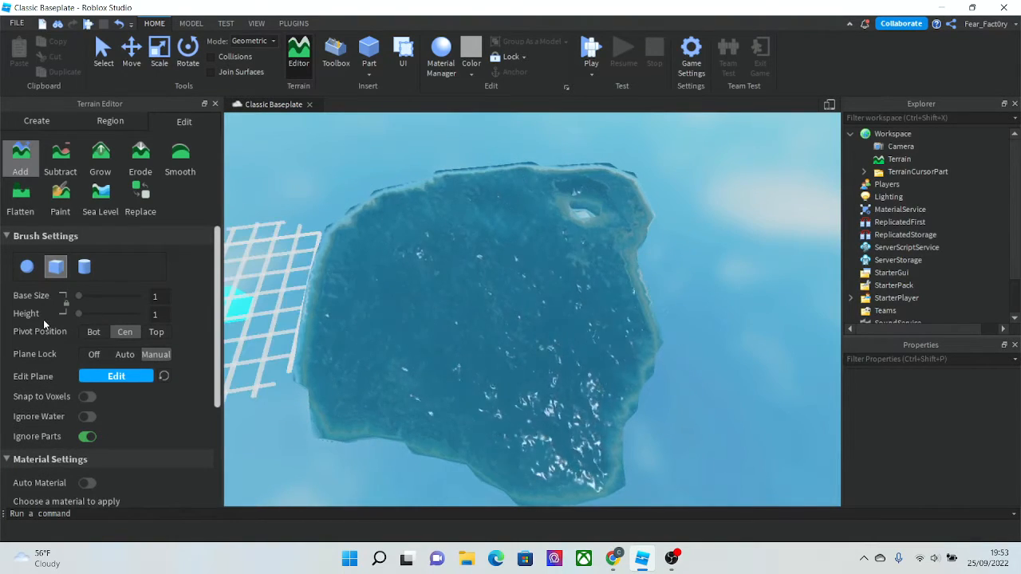
- Set the brush base size and height to 17 and add more water terrain
drag(79, 314, 94, 315)
scroll(367, 237, up, 4)
right_drag(378, 352, 380, 354)
scroll(380, 353, down, 3)
scroll(380, 354, up, 4)
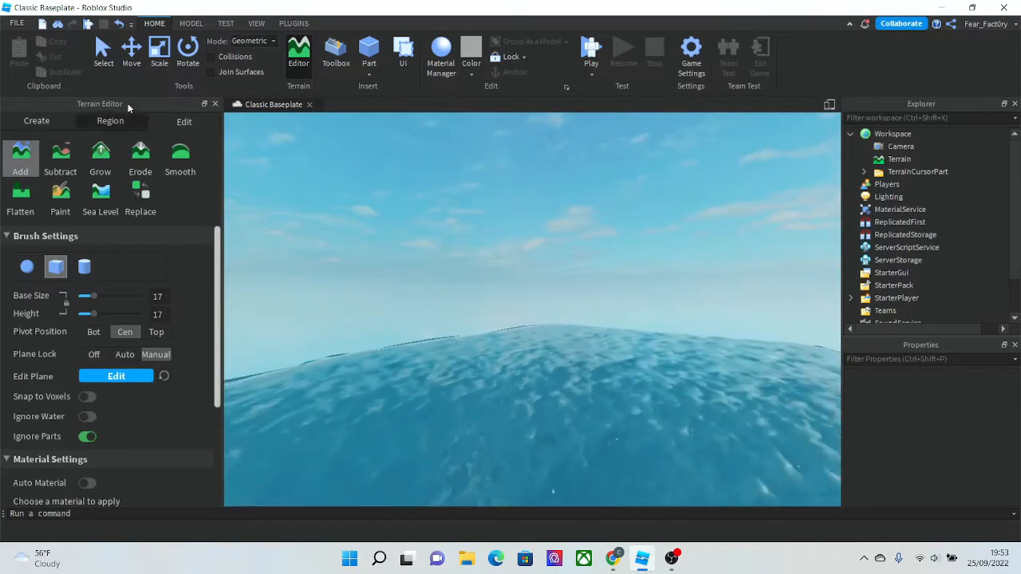
right_drag(449, 350, 449, 352)
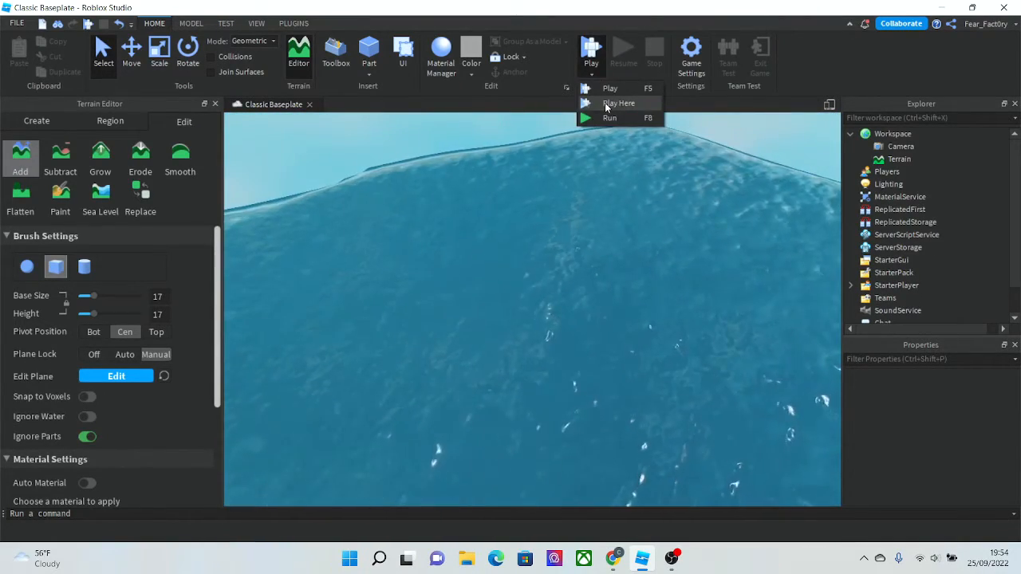
- Play-test from the current camera position and swim through the water
click(604, 103)
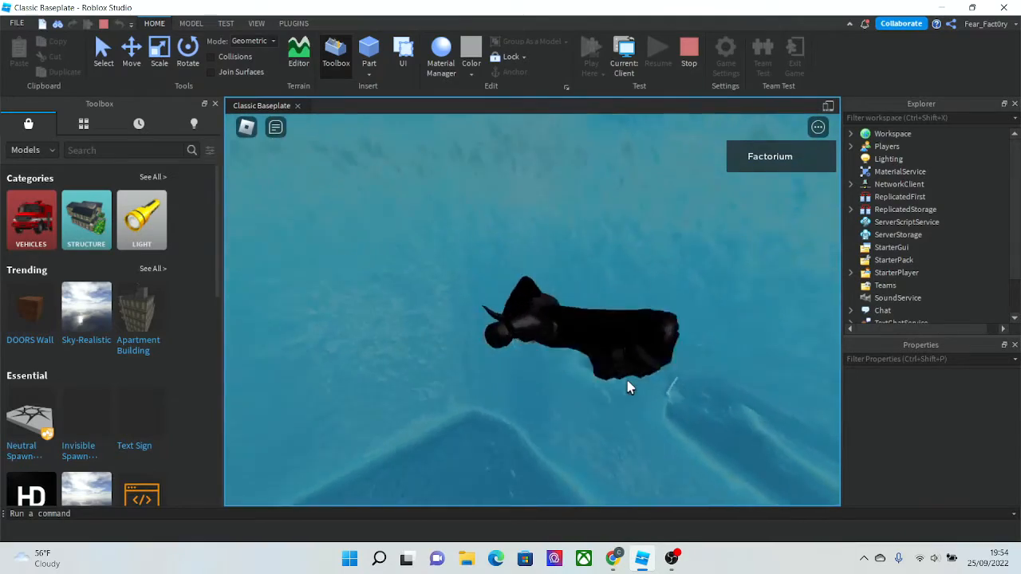
right_drag(580, 358, 523, 429)
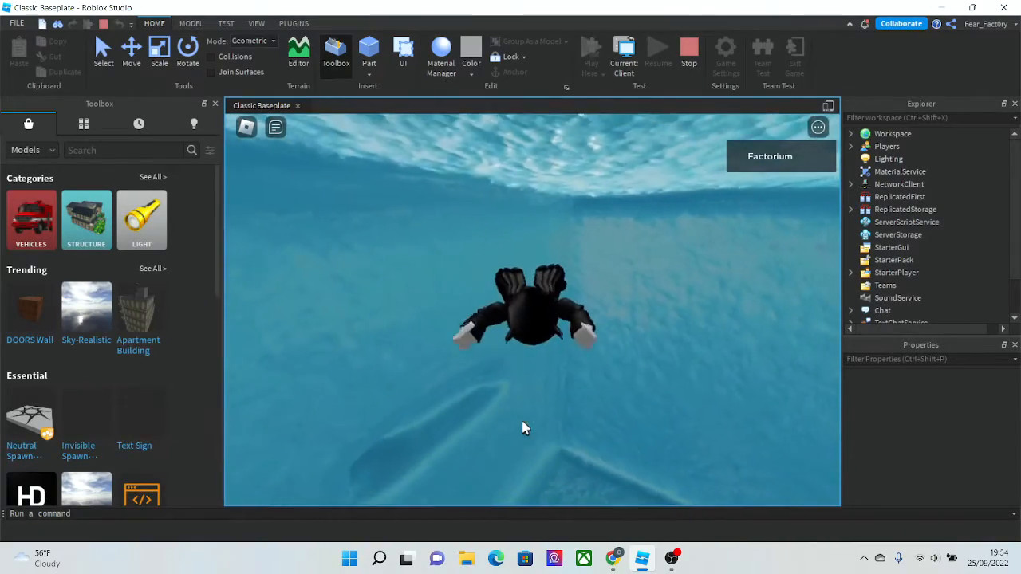
key(space)
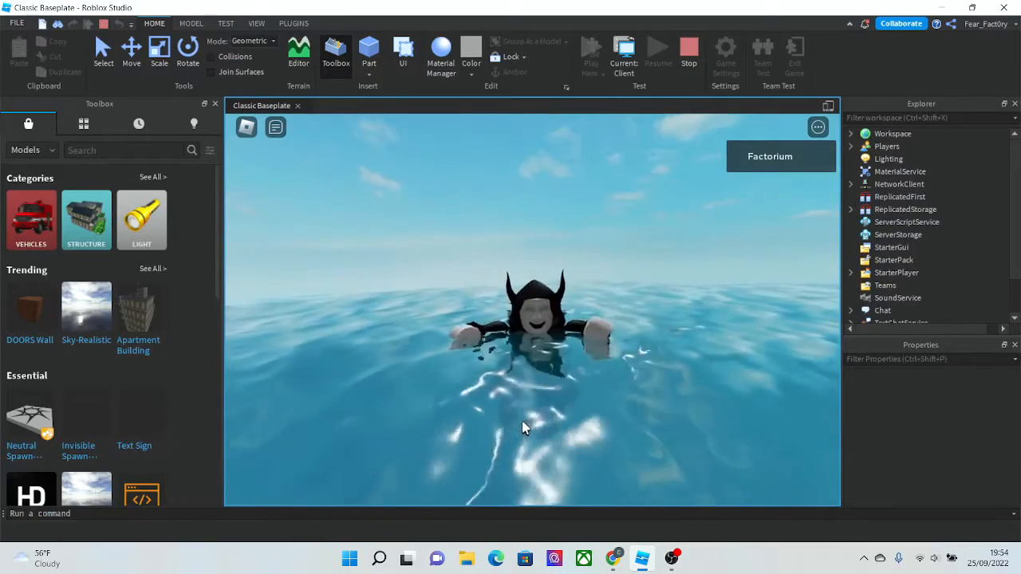
right_drag(523, 428, 523, 428)
scroll(546, 432, down, 4)
scroll(544, 425, down, 5)
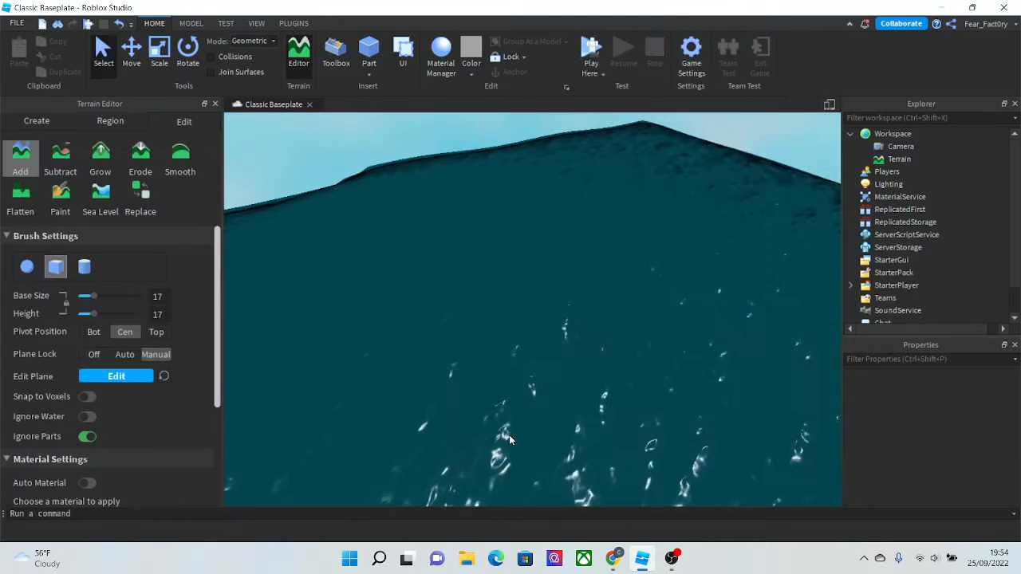
scroll(509, 434, down, 8)
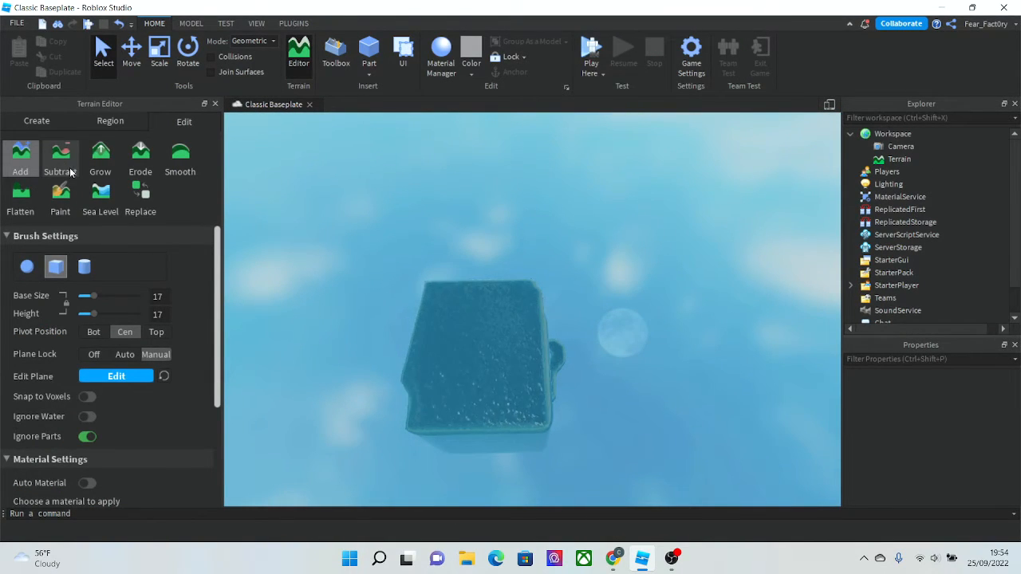
- Set the Terrain's WaterColor to green [27, 161, 24]
right_drag(383, 309, 383, 309)
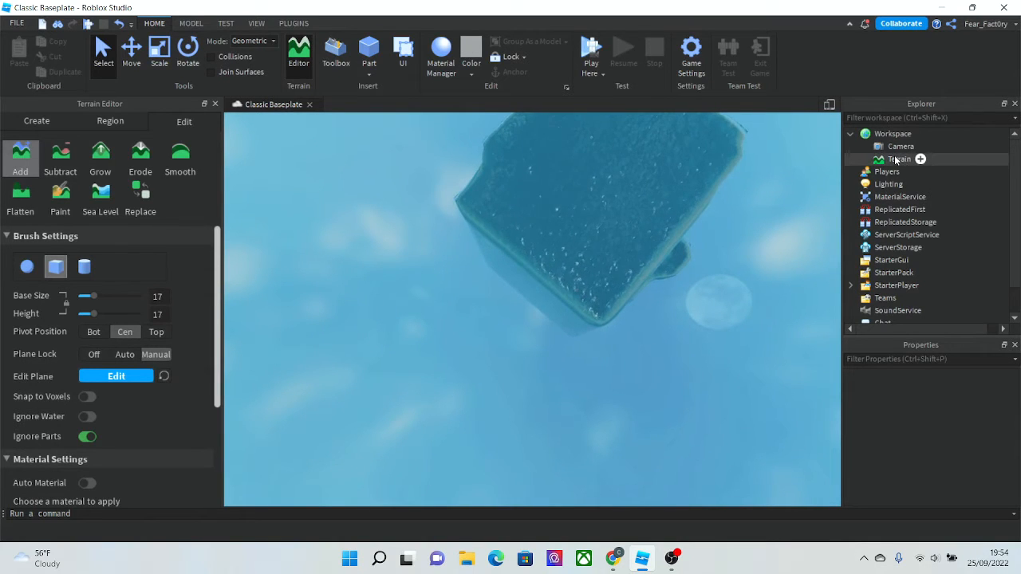
scroll(701, 290, up, 10)
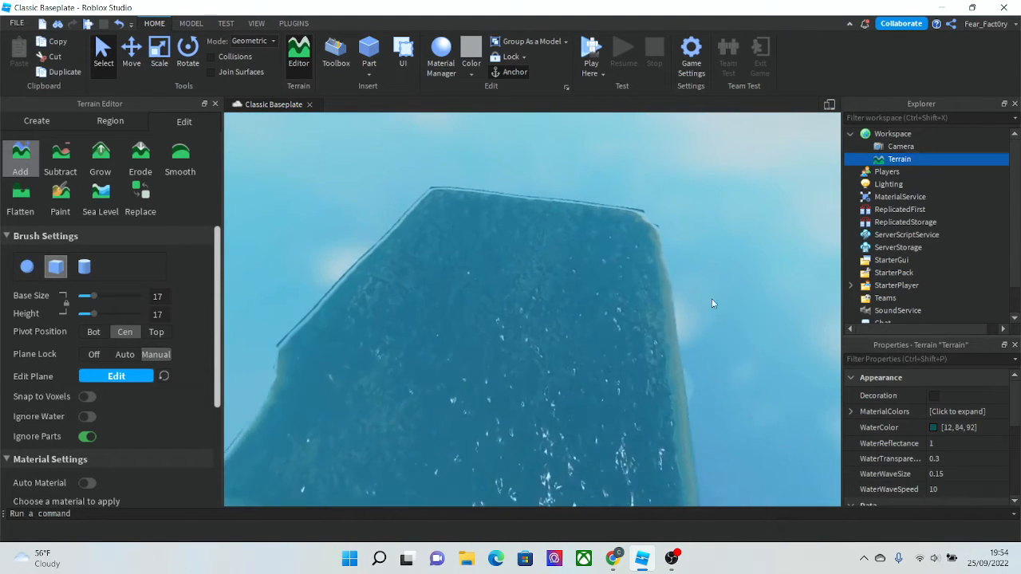
click(934, 429)
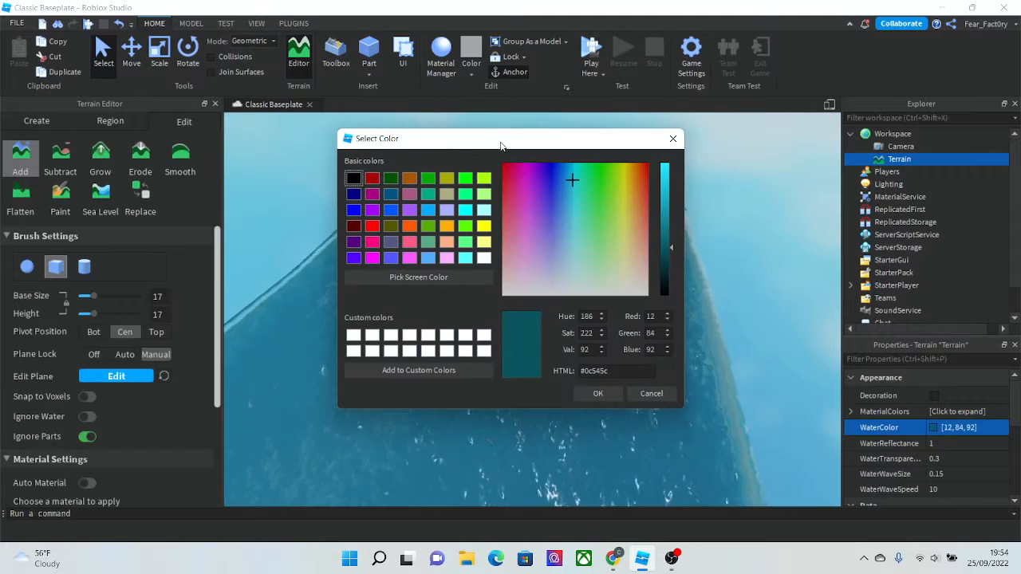
drag(501, 145, 270, 131)
drag(304, 169, 366, 172)
click(431, 180)
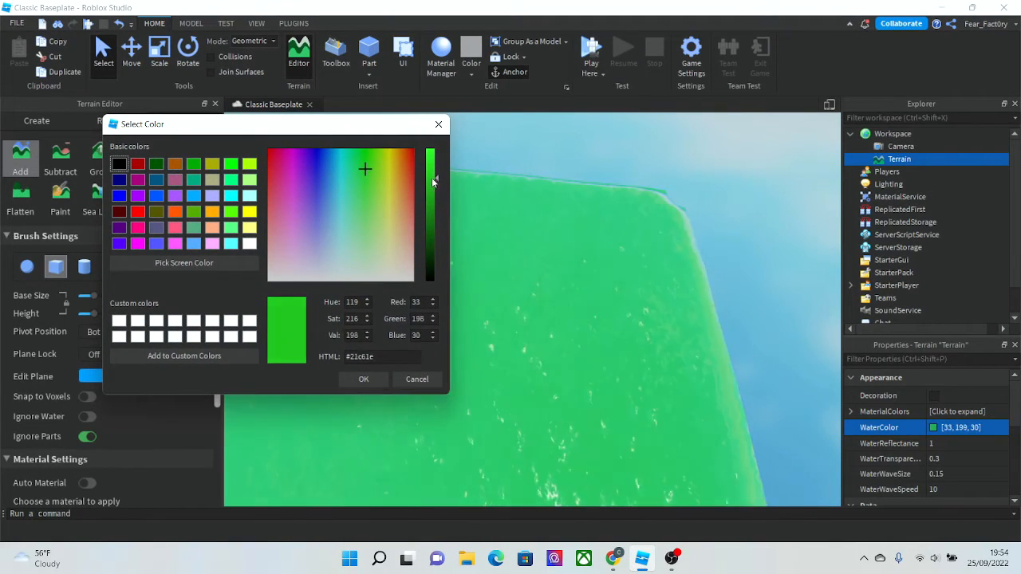
drag(433, 189, 433, 196)
click(370, 382)
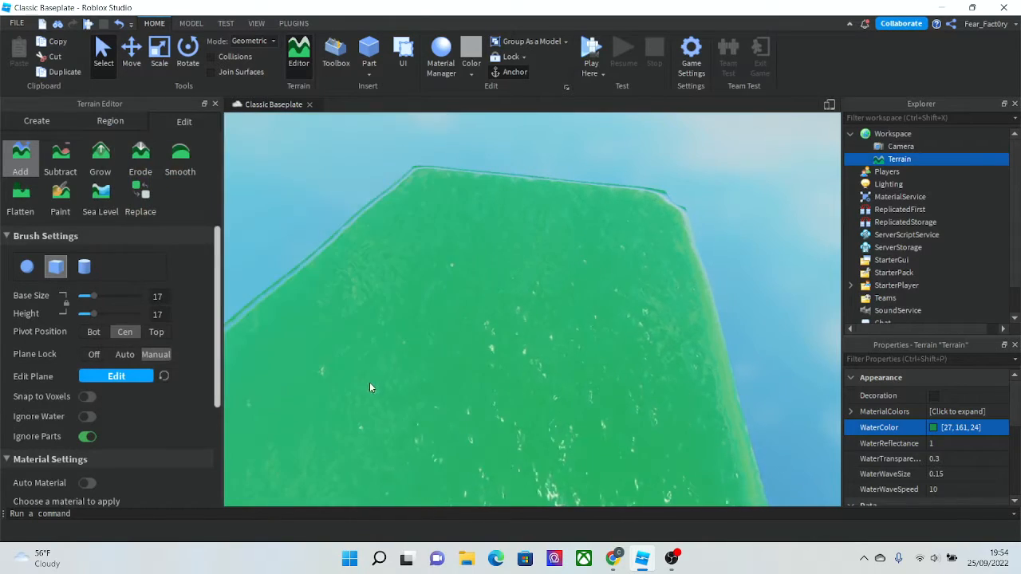
- Set the Terrain's WaterWaveSize to 1 and WaterWaveSpeed to 5
scroll(370, 387, up, 4)
scroll(370, 388, down, 7)
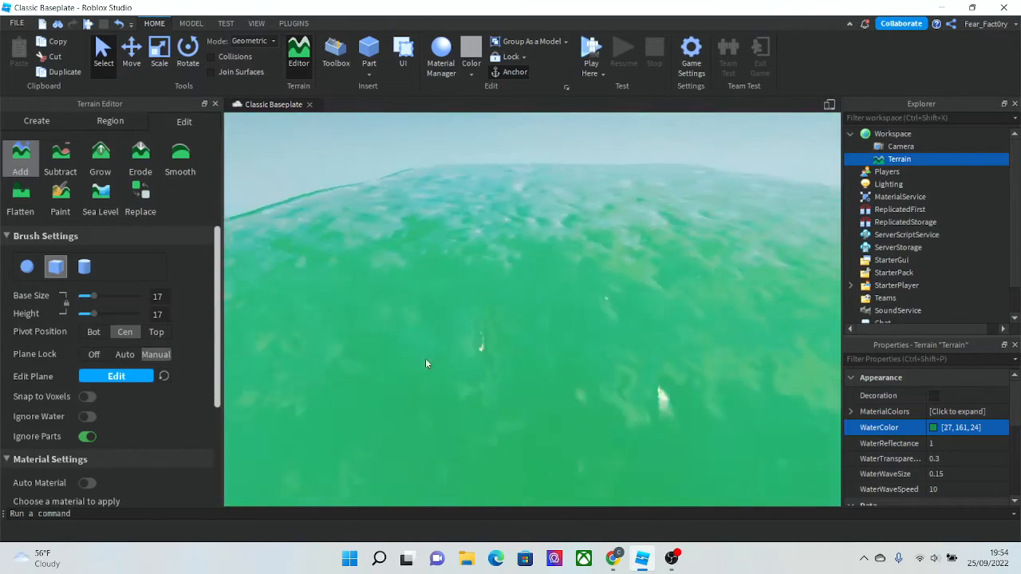
right_drag(496, 367, 470, 334)
scroll(917, 468, down, 2)
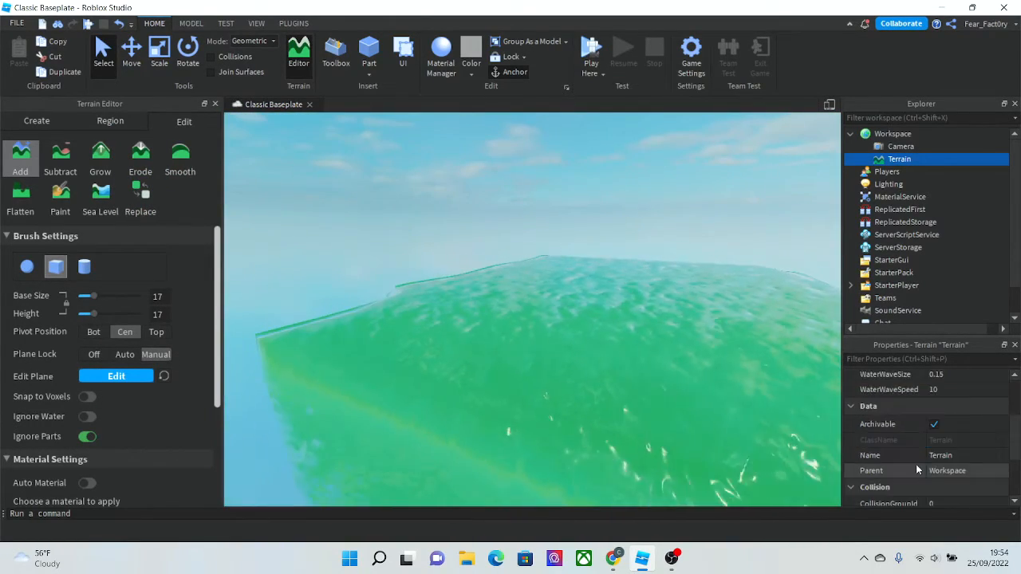
scroll(917, 468, up, 1)
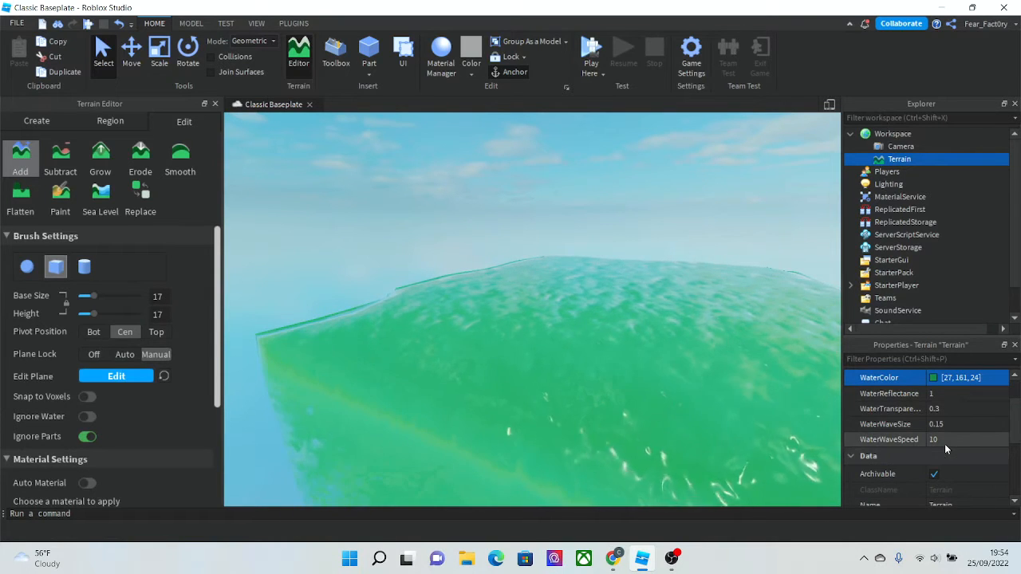
click(944, 441)
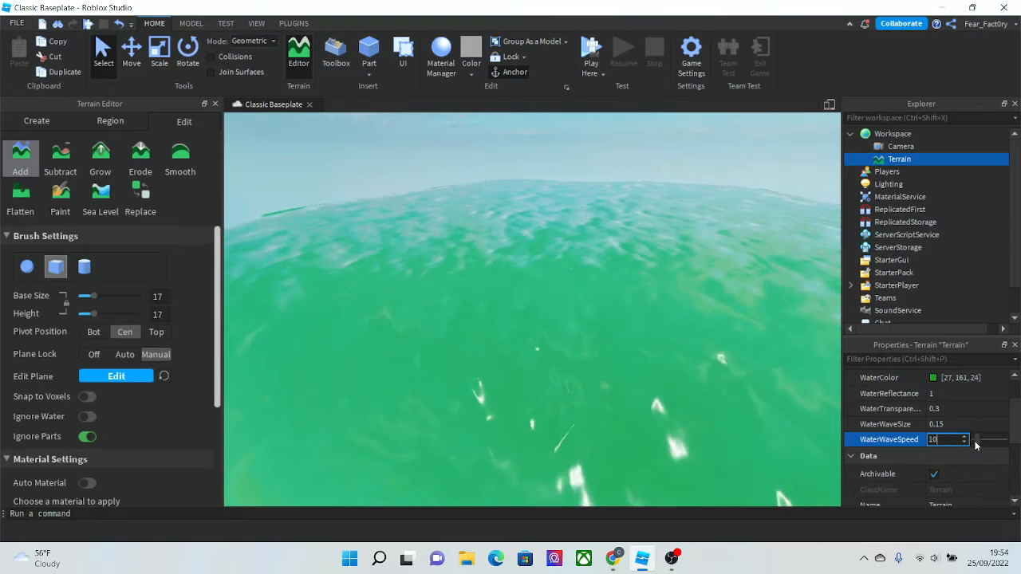
mouse_move(975, 445)
mouse_down()
mouse_move(987, 449)
mouse_move(972, 457)
mouse_up()
click(968, 423)
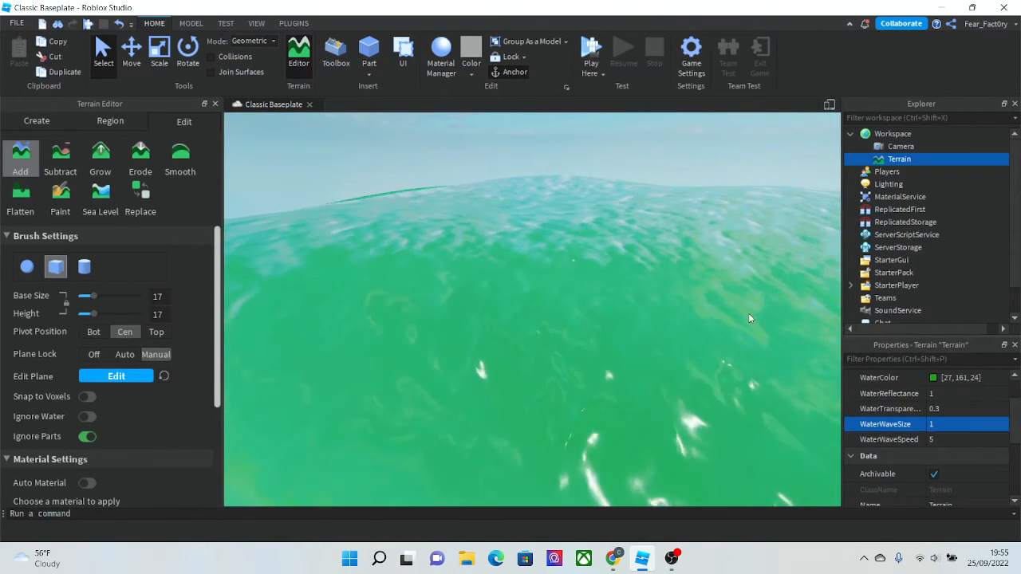
- Set the WaterWaveSpeed to 10
right_drag(595, 351, 598, 356)
key(w)
click(944, 439)
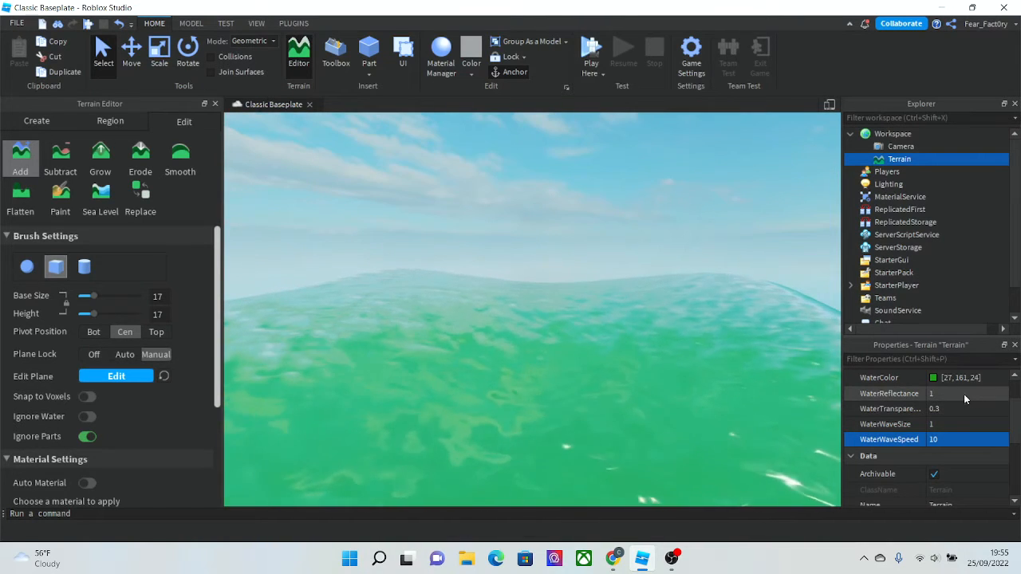
- Set the WaterReflectance to 0
text(0)
right_drag(580, 363, 579, 363)
scroll(580, 363, down, 5)
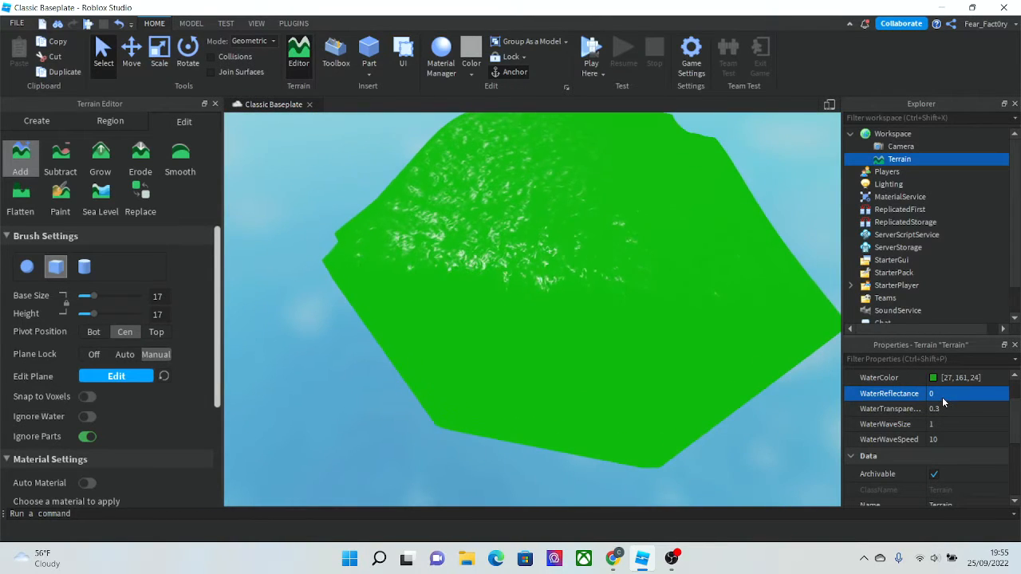
- Set the WaterReflectance back to 1
text(11)
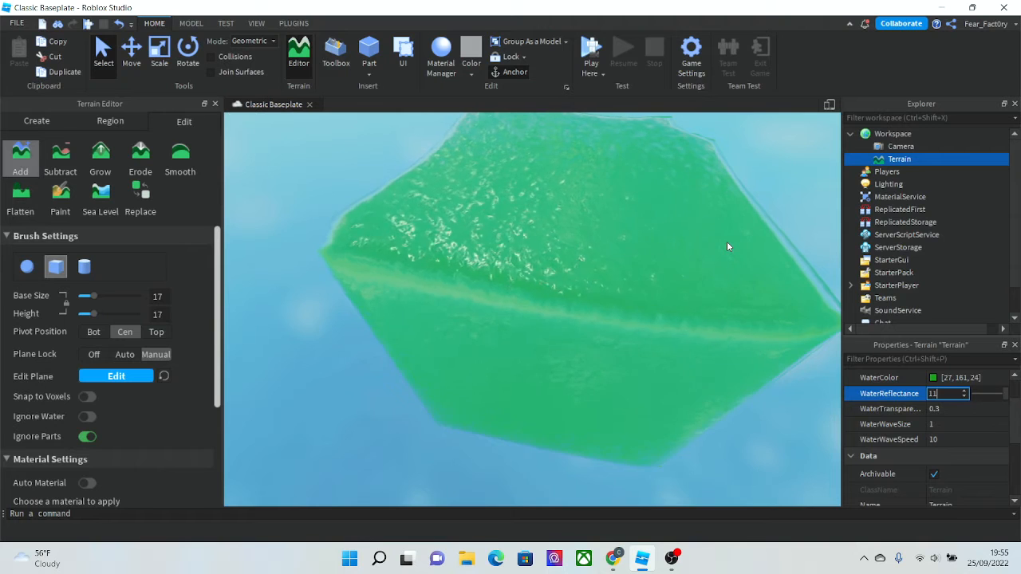
key(BackSpace)
text(1)
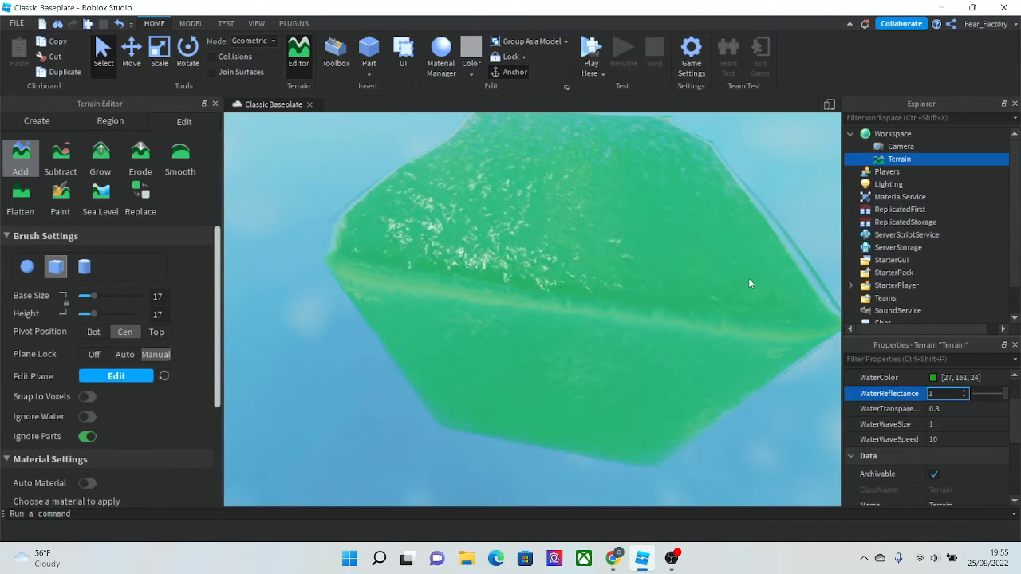
scroll(909, 444, up, 1)
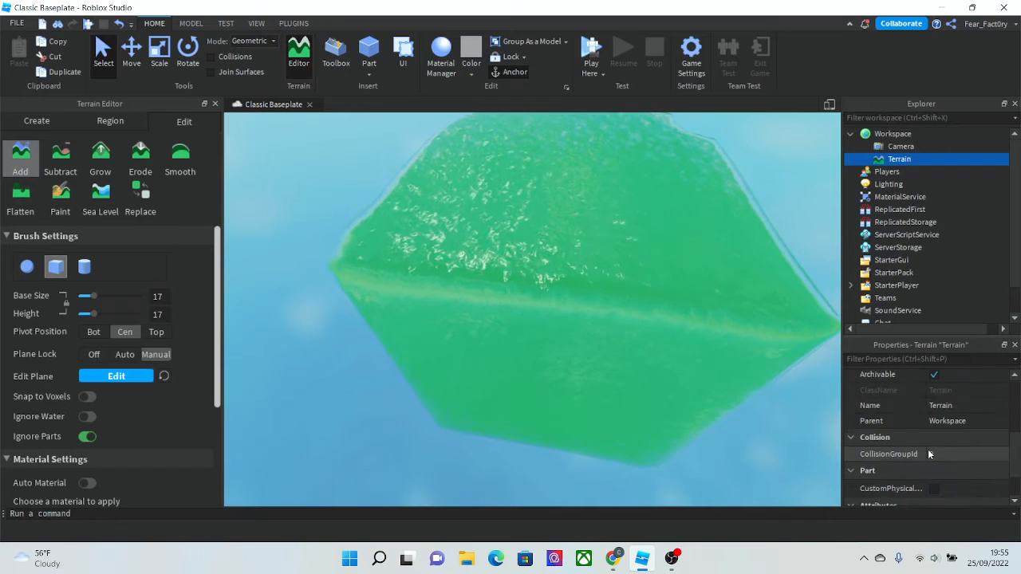
- Pick the Grass material for the Add brush and add a block of grass terrain
right_drag(770, 418, 659, 391)
right_drag(62, 253, 221, 311)
key(a)
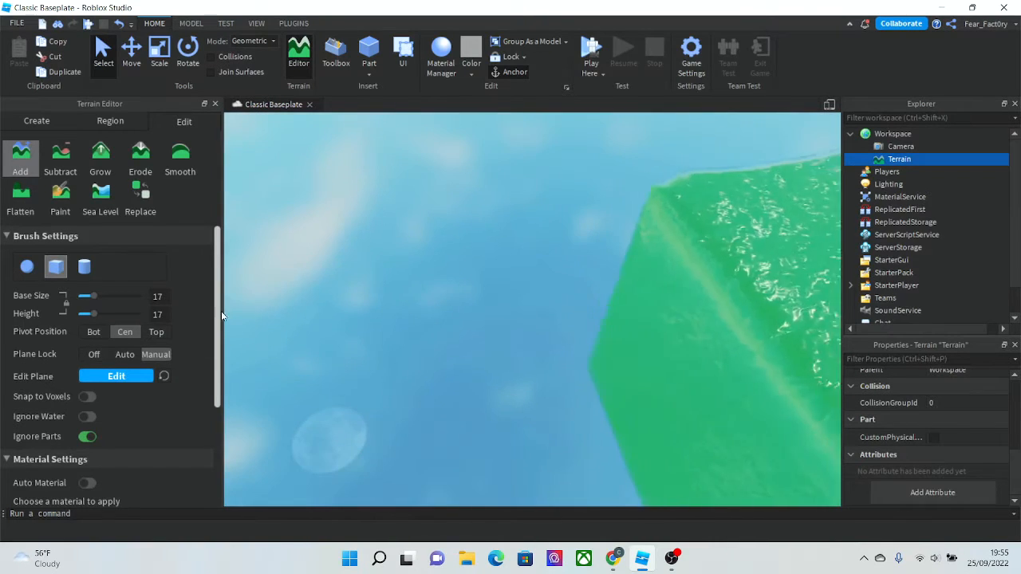
click(32, 176)
click(21, 158)
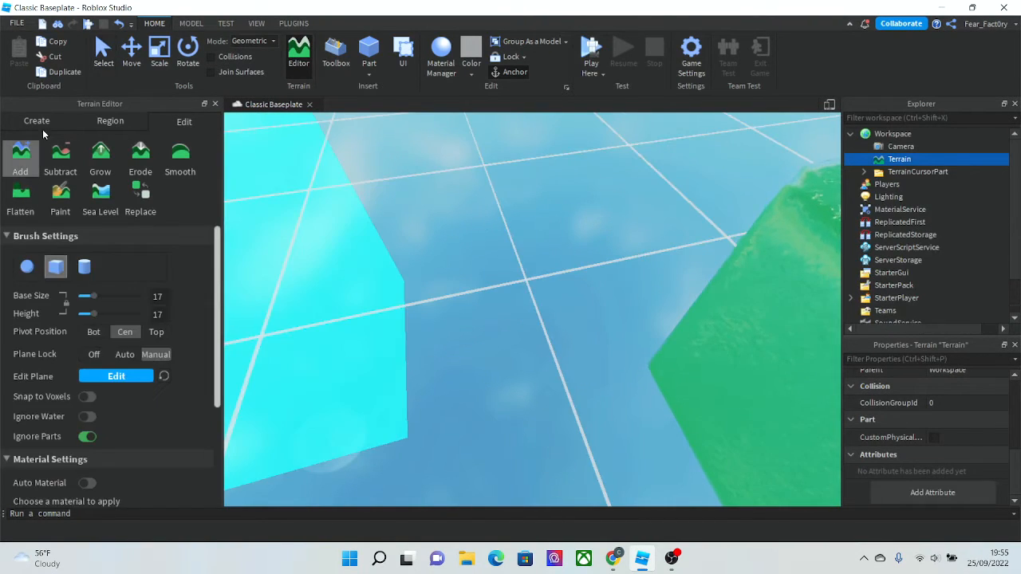
click(40, 123)
click(191, 122)
scroll(165, 416, down, 4)
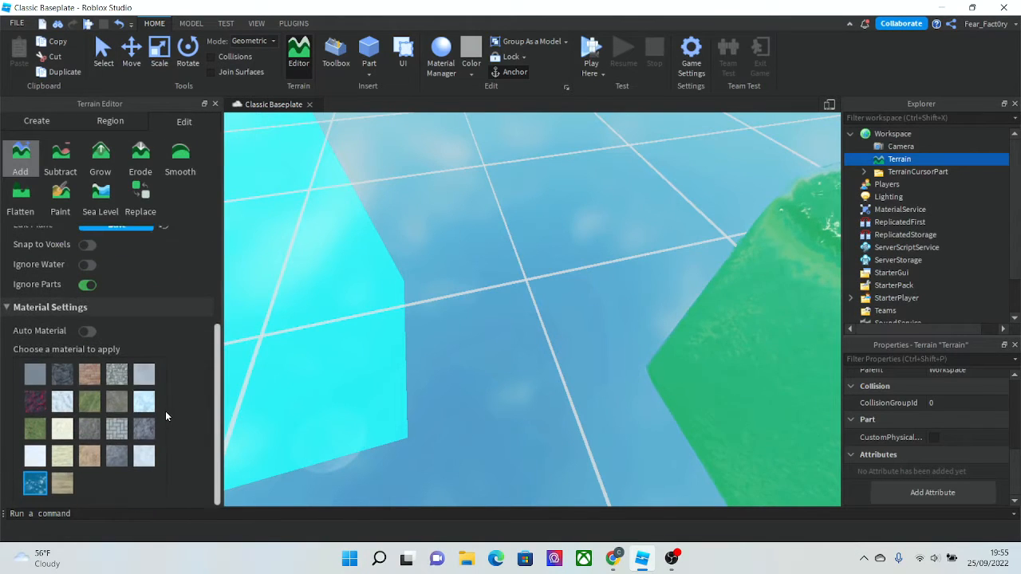
click(94, 408)
key(s)
mouse_move(369, 367)
right_down()
mouse_move(399, 354)
mouse_move(359, 330)
right_up()
click(402, 326)
key(w)
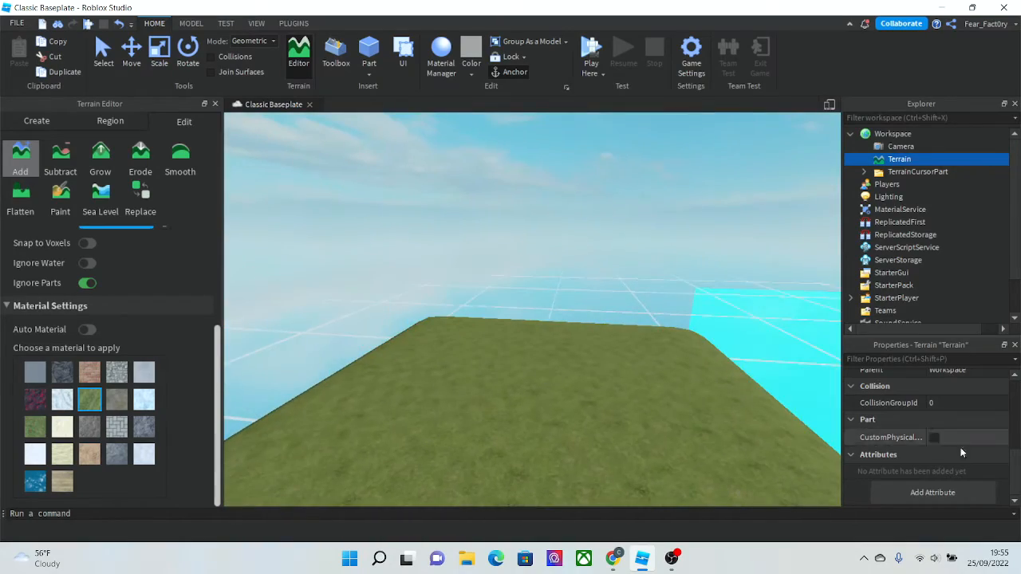
- Enable Decoration on the Terrain to show grass blades
scroll(941, 447, up, 5)
click(933, 396)
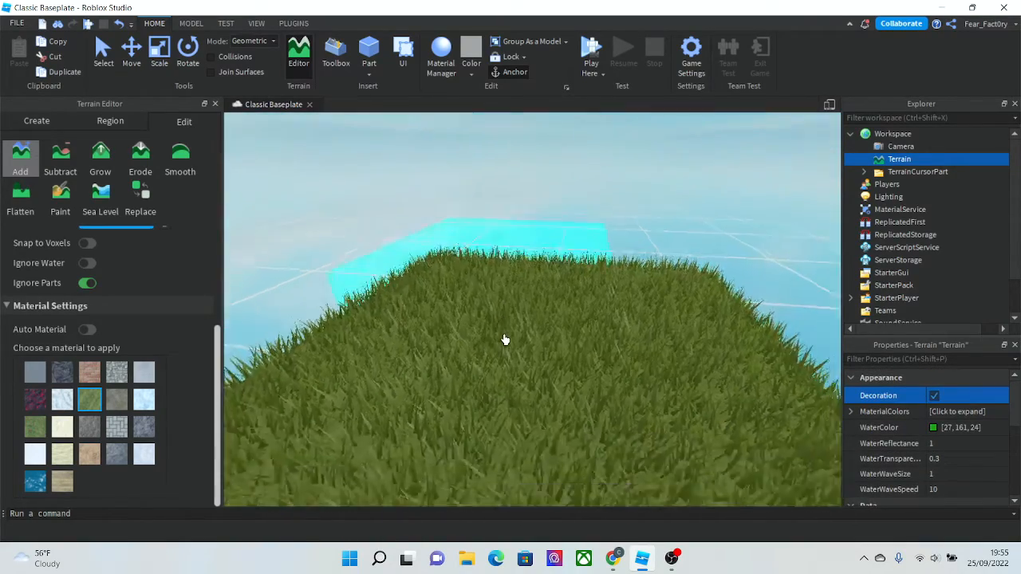
scroll(504, 340, down, 3)
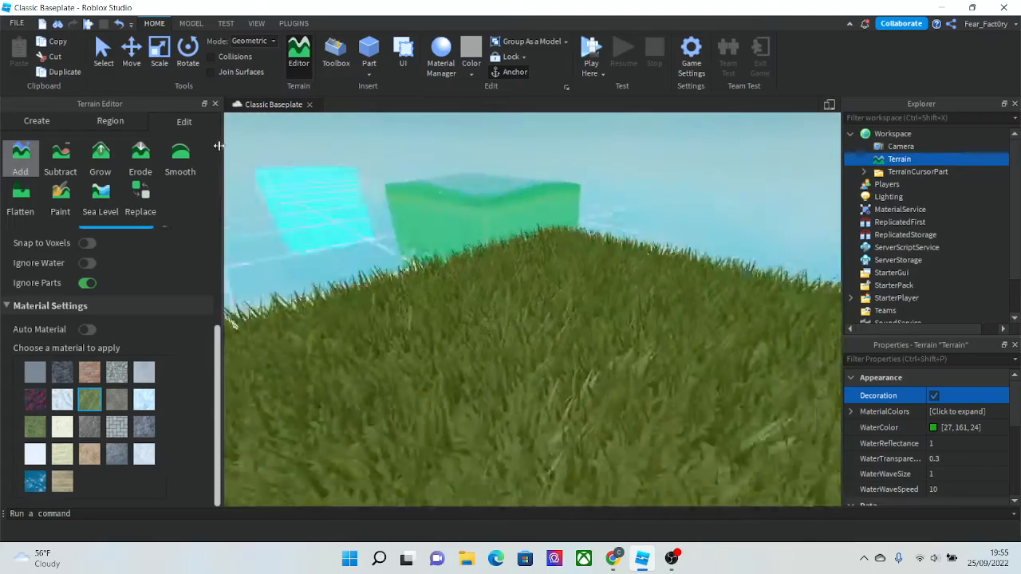
- Add more grass terrain with the Add brush
click(379, 234)
key(w)
right_drag(380, 237, 380, 240)
key(s)
key(w)
- Start a play-test and walk the character across the grass
key(F5)
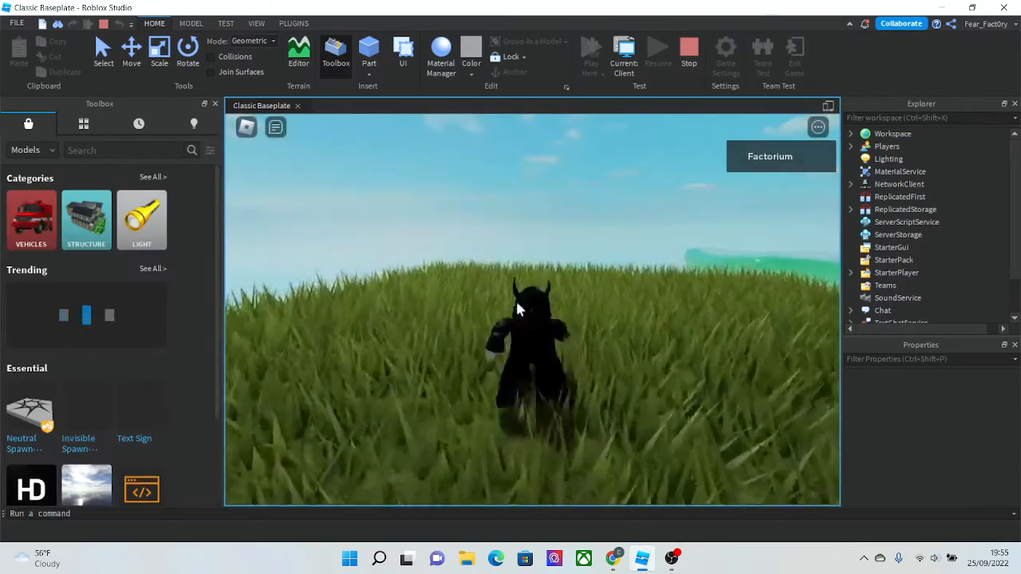
key(w)
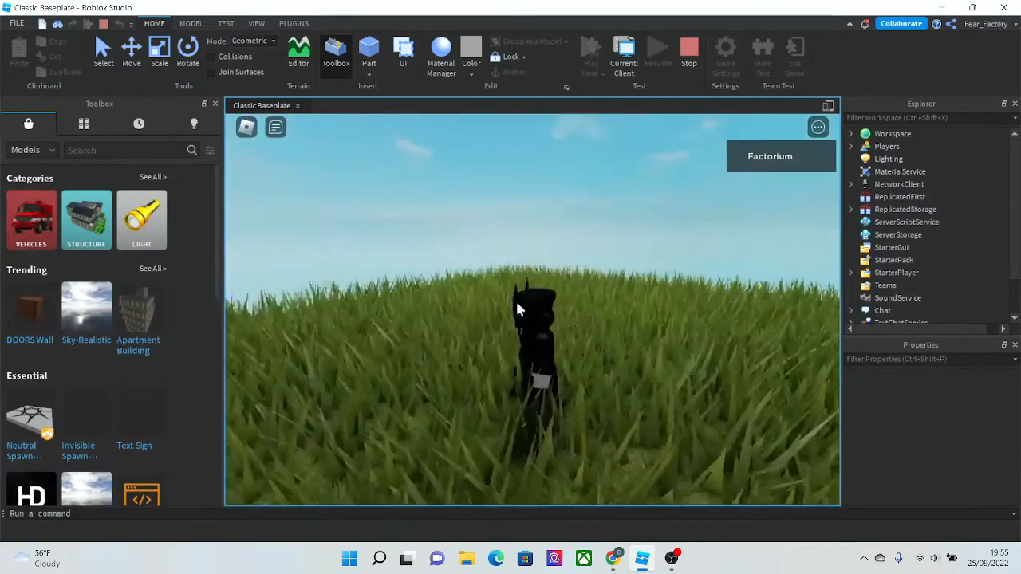
key(w)
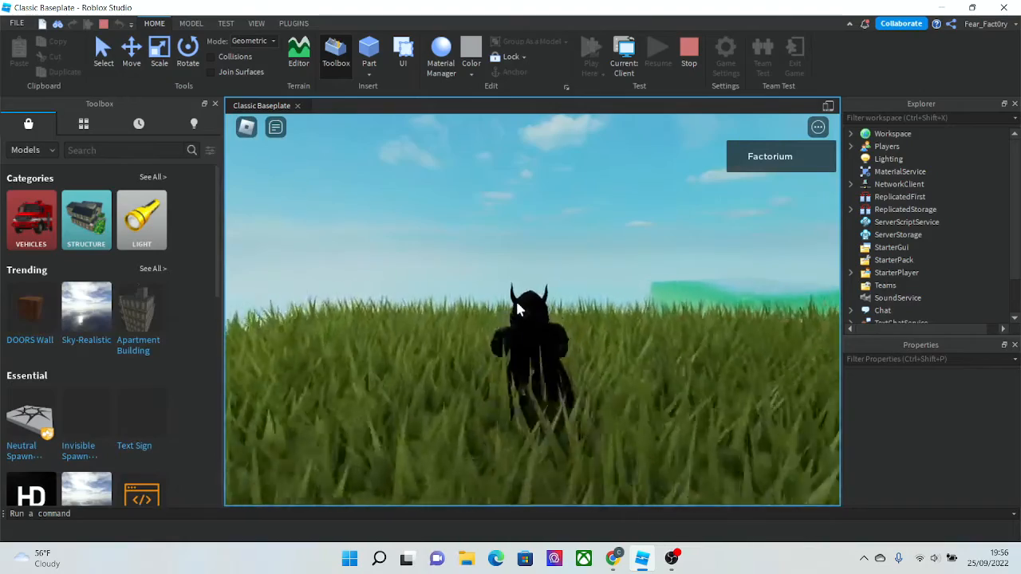
- Walk the character further across the grass, then stop the play-test
key(w)
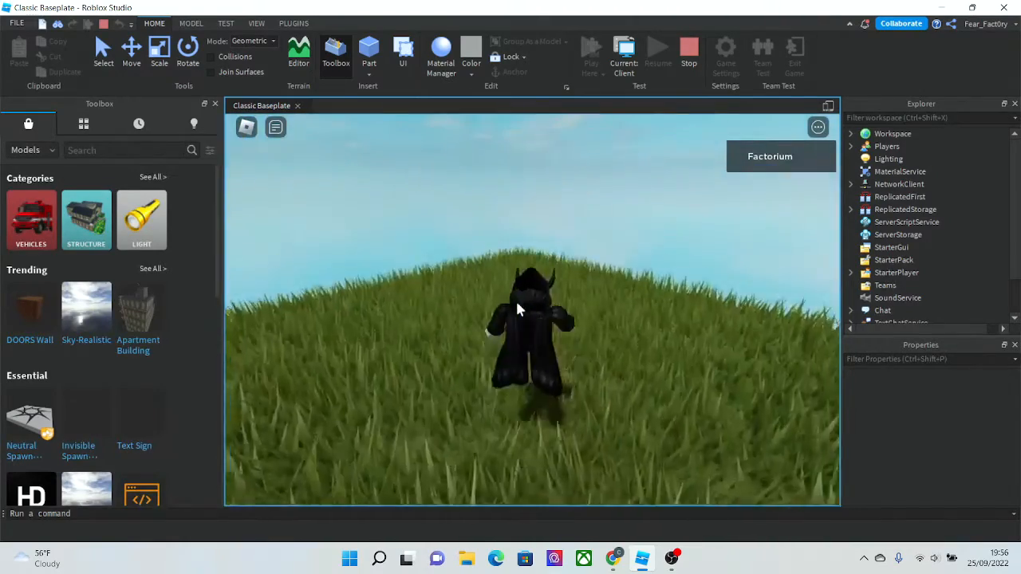
right_drag(517, 309, 517, 309)
scroll(519, 308, down, 6)
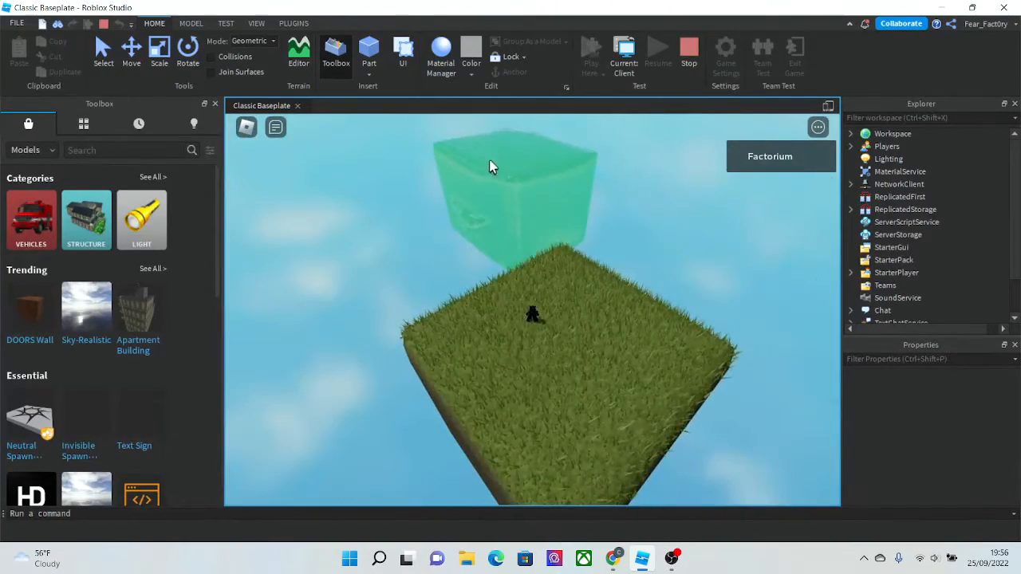
click(696, 73)
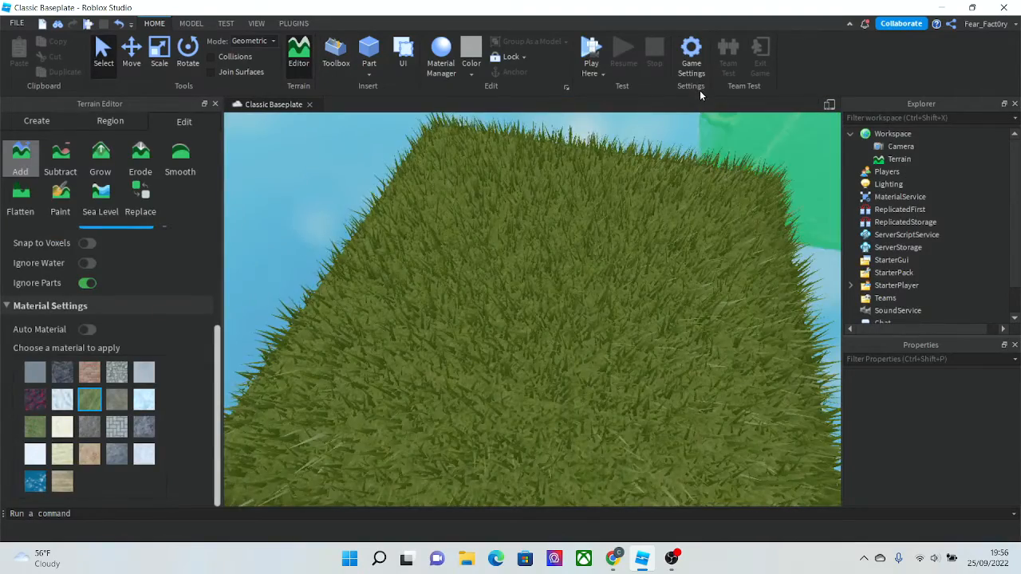
- Choose the Basalt material and add a block of basalt terrain with the Add brush
scroll(423, 308, down, 5)
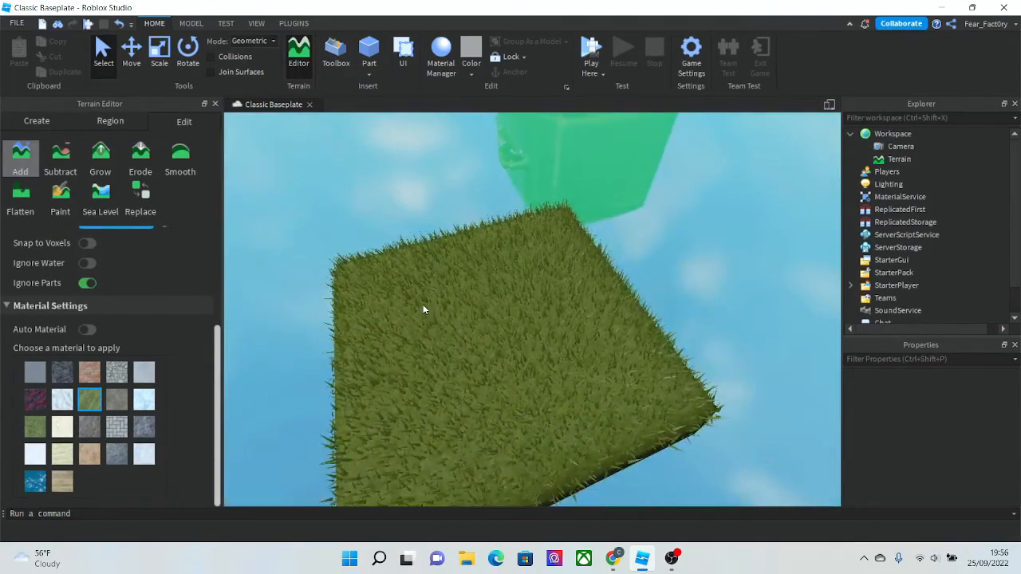
scroll(601, 329, up, 5)
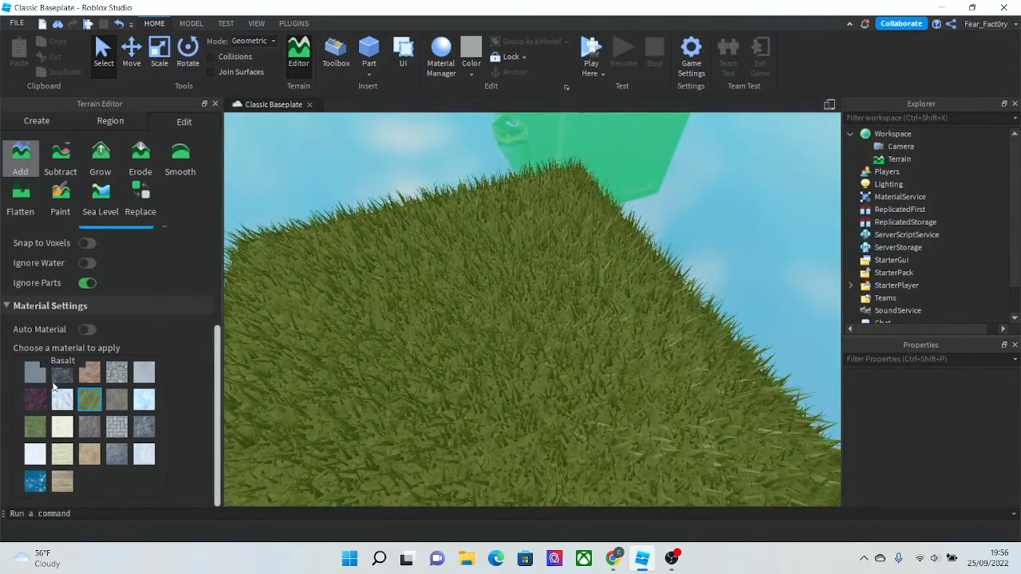
right_drag(407, 415, 407, 413)
scroll(383, 334, down, 3)
right_drag(371, 298, 322, 273)
click(370, 288)
key(w)
key(s)
click(103, 53)
right_drag(429, 176, 430, 177)
key(s)
key(w)
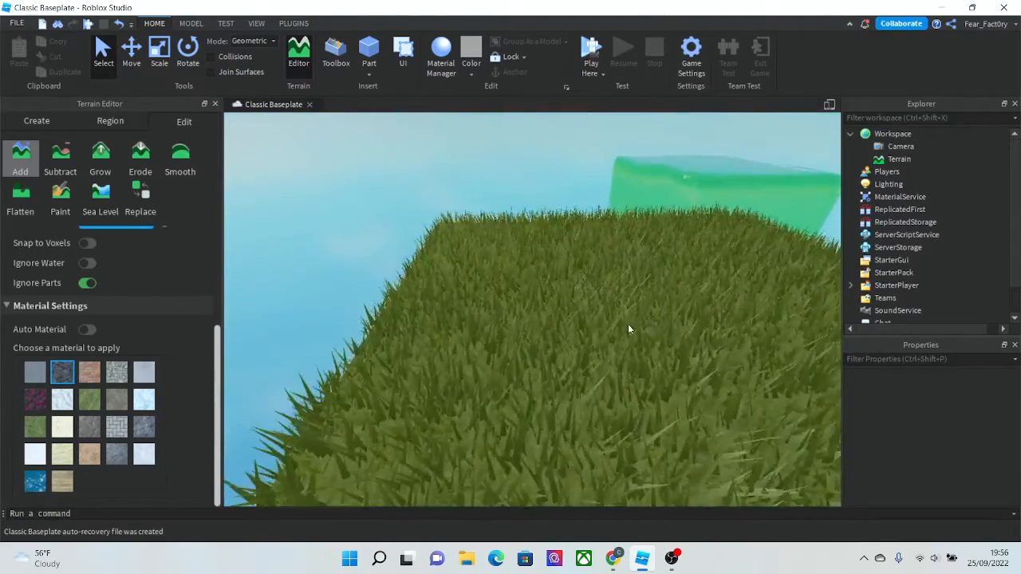
right_drag(628, 326, 603, 328)
key(w)
key(s)
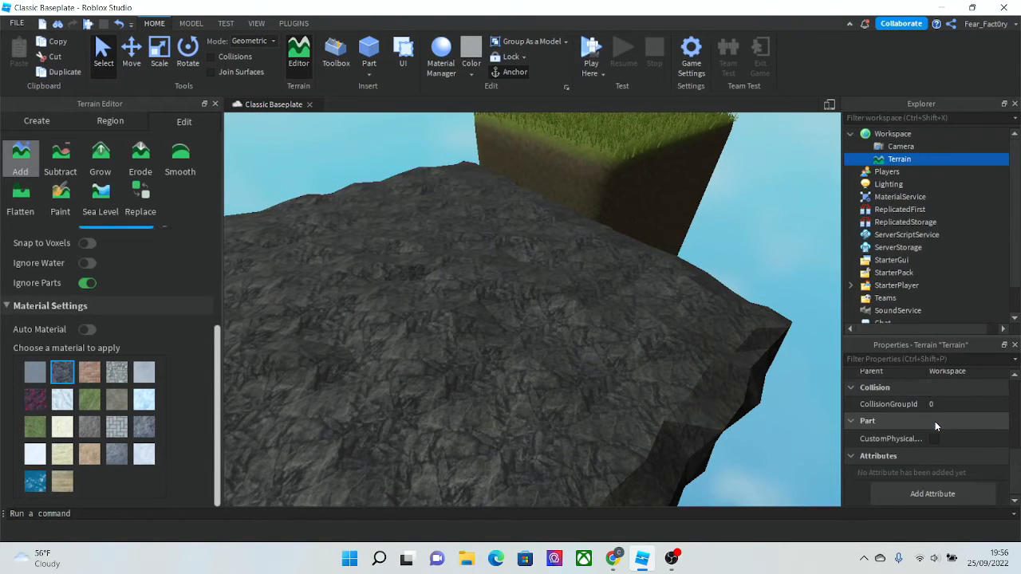
- Choose the Brick material and add a block of brick terrain beside the basalt
scroll(935, 423, up, 5)
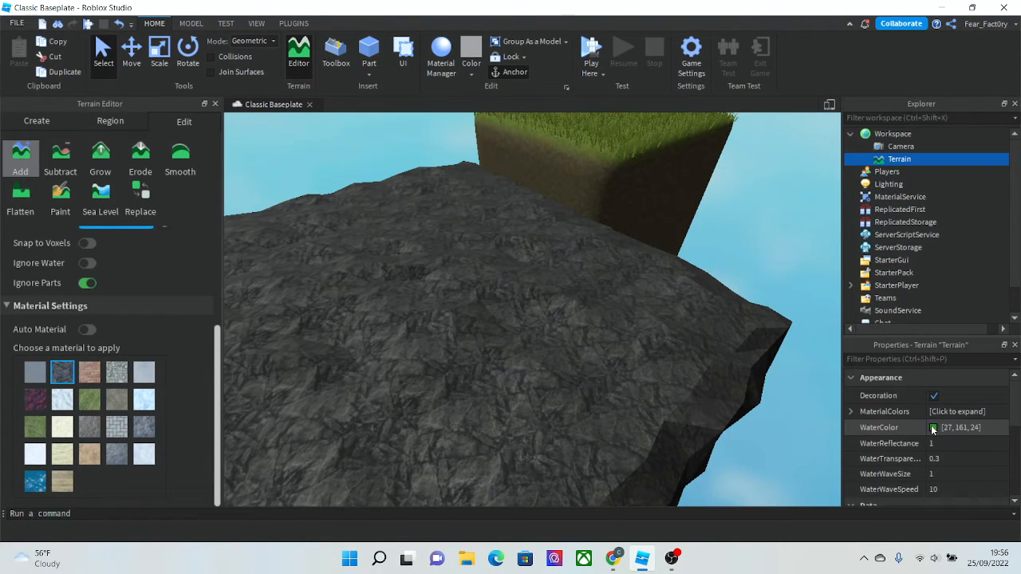
right_drag(622, 369, 622, 369)
key(s)
click(88, 375)
right_drag(330, 372, 363, 374)
click(428, 390)
scroll(363, 375, up, 5)
key(w)
key(s)
key(d)
key(s)
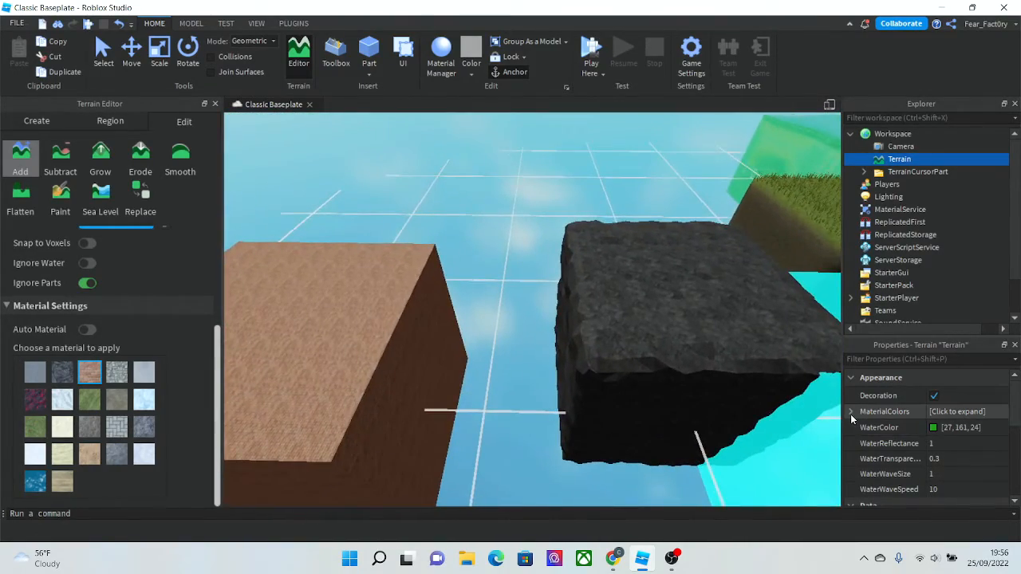
- Set the Terrain's Basalt material colour to 35, 38, 214 blue
scroll(877, 435, down, 3)
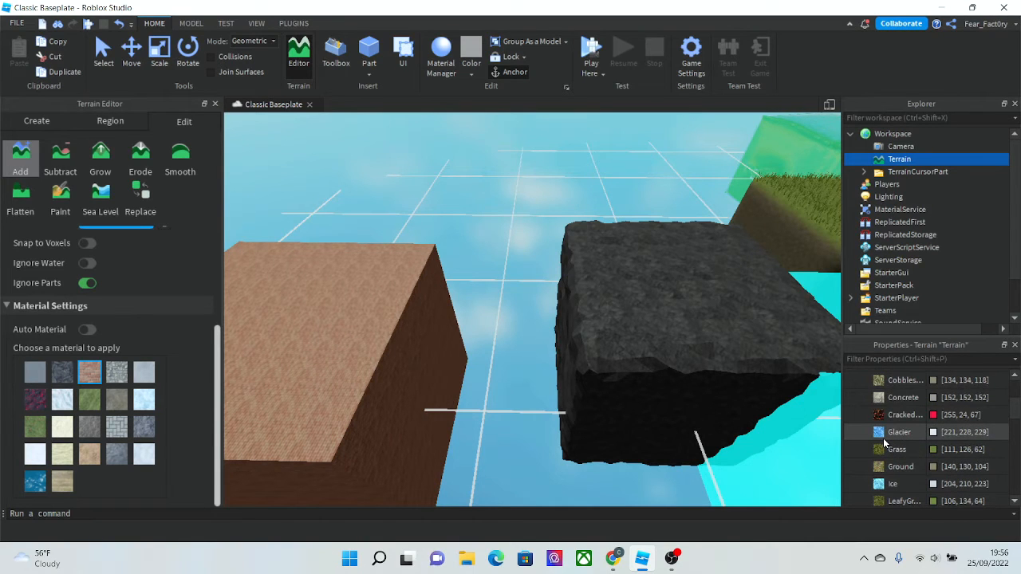
scroll(901, 451, up, 3)
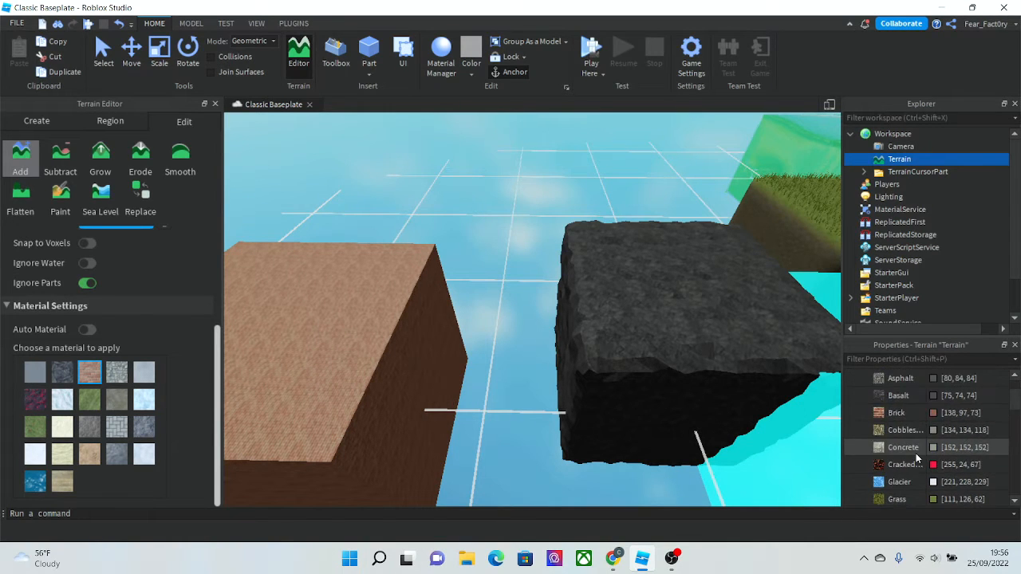
click(932, 446)
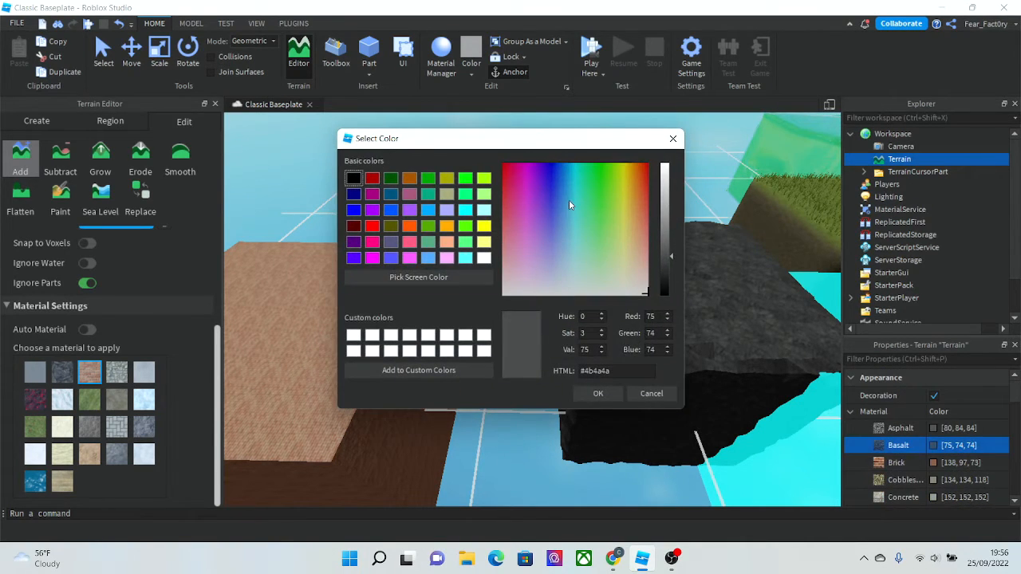
click(550, 184)
drag(670, 249, 667, 214)
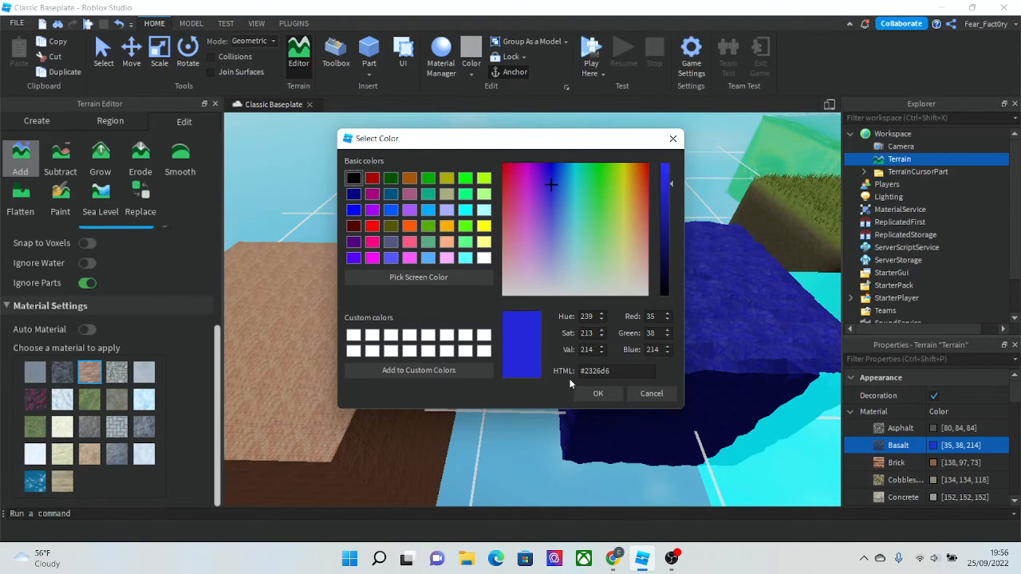
click(597, 393)
scroll(551, 365, up, 10)
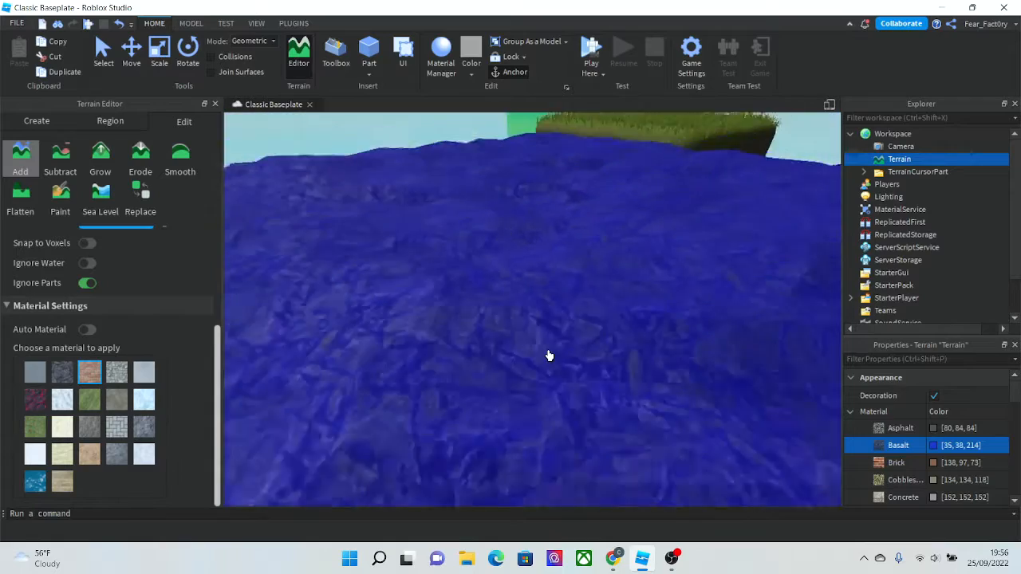
scroll(549, 355, down, 10)
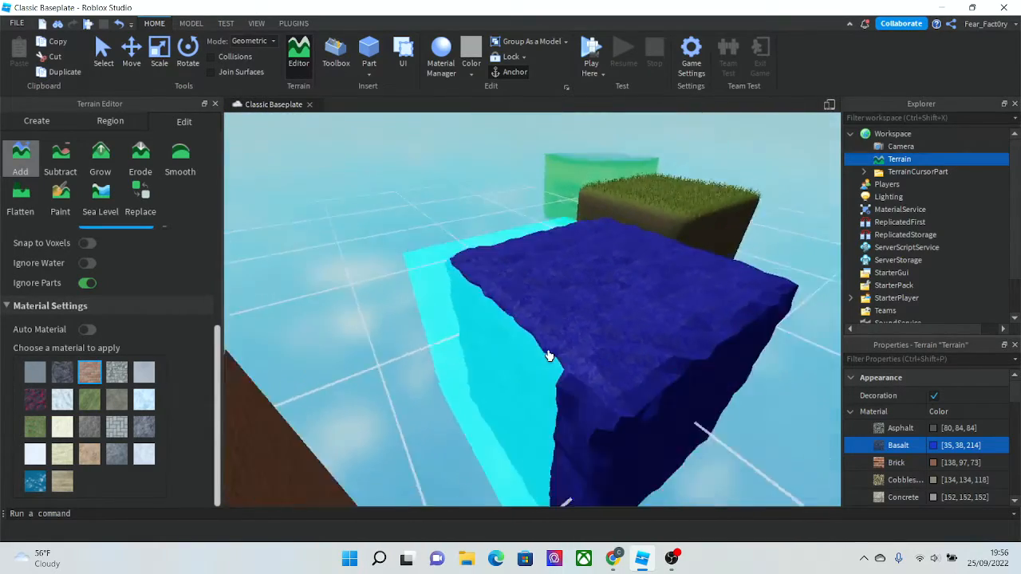
right_drag(549, 356, 549, 356)
key(w)
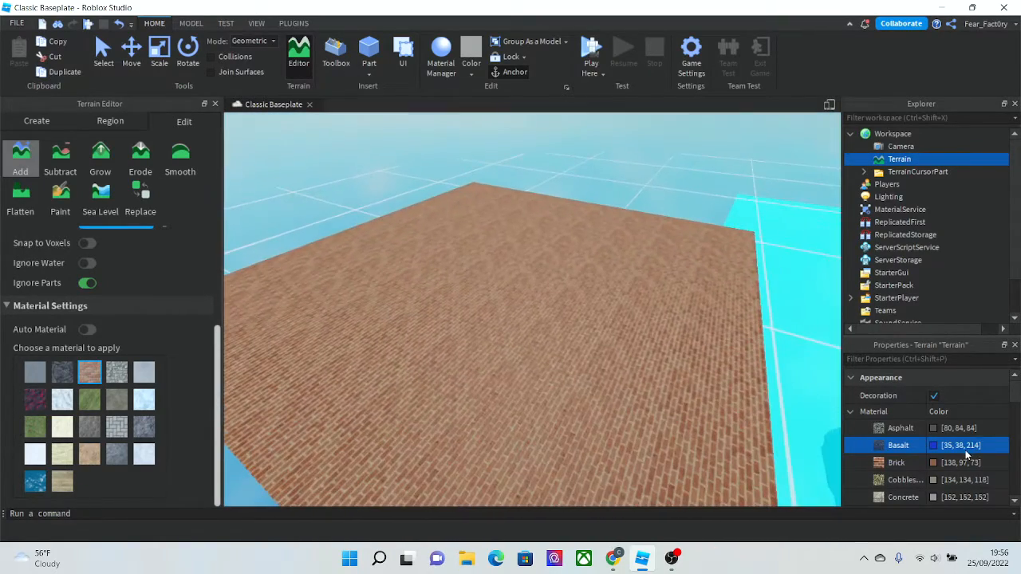
- Set the Terrain's Brick material colour to 138, 3, 3 red
scroll(965, 450, down, 1)
click(933, 412)
click(590, 217)
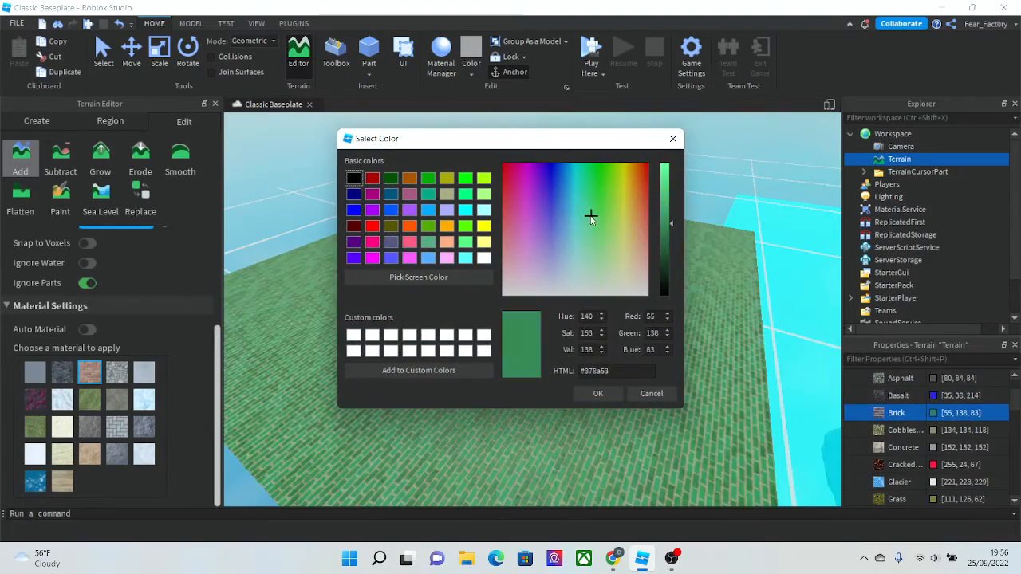
drag(626, 182, 657, 171)
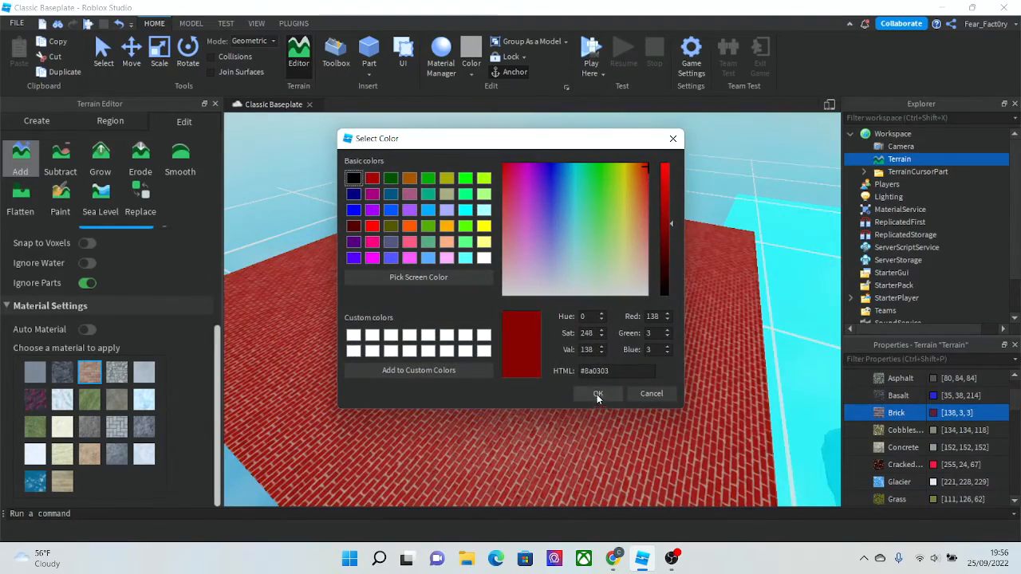
click(598, 394)
- Examine the recoloured brick and basalt terrain from different angles
click(104, 63)
click(443, 210)
scroll(443, 210, up, 5)
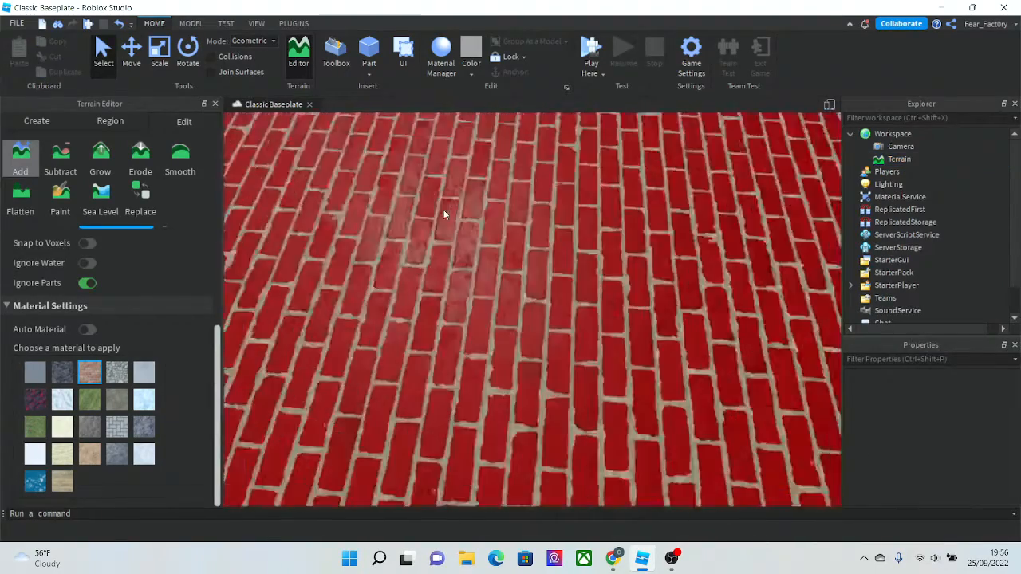
scroll(443, 210, down, 5)
scroll(472, 276, up, 7)
scroll(472, 275, down, 8)
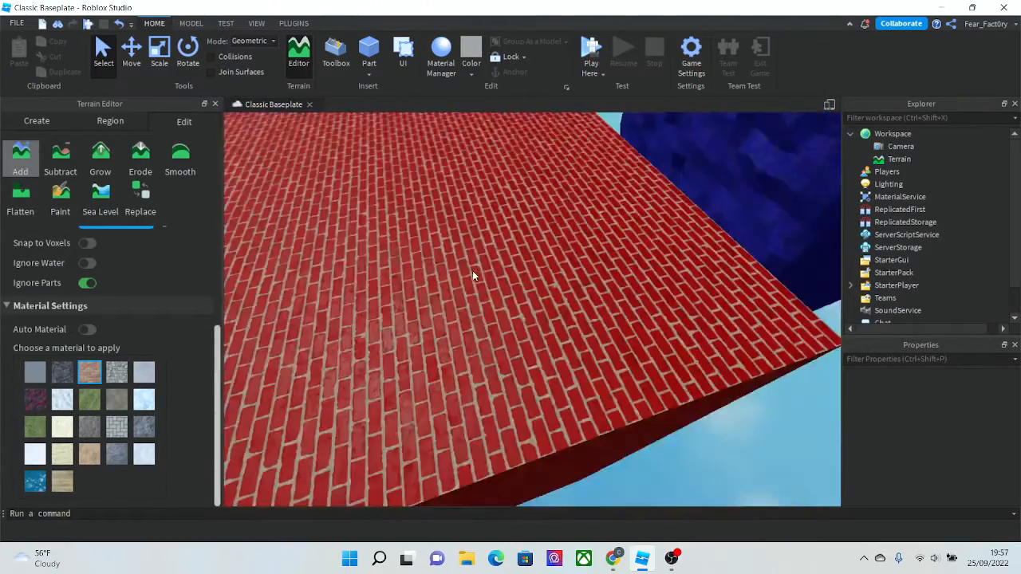
scroll(472, 275, up, 5)
scroll(472, 275, down, 2)
scroll(472, 270, down, 10)
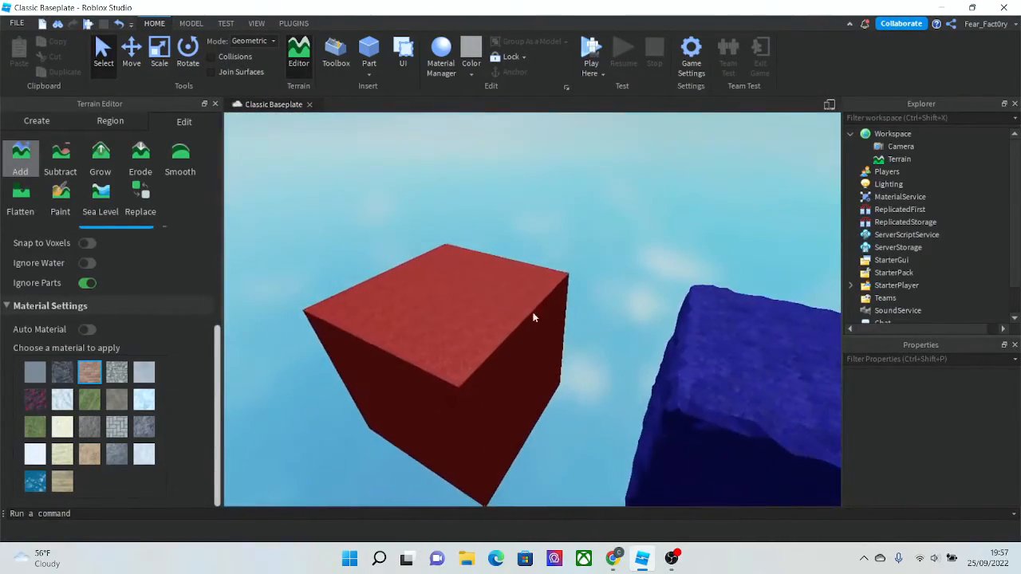
scroll(365, 273, up, 3)
key(w)
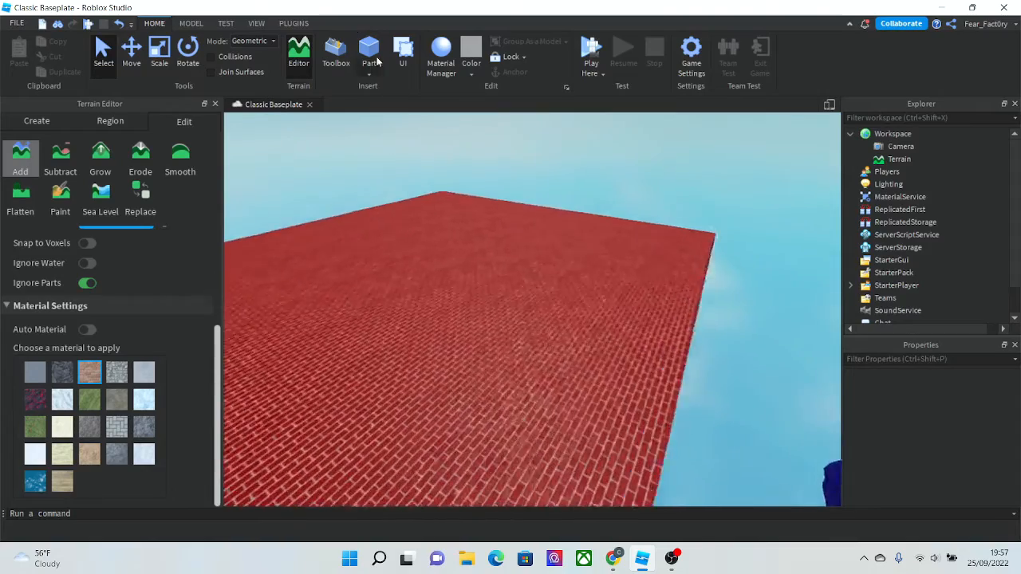
- Insert a part on the brick terrain and set its material to Brick
click(375, 60)
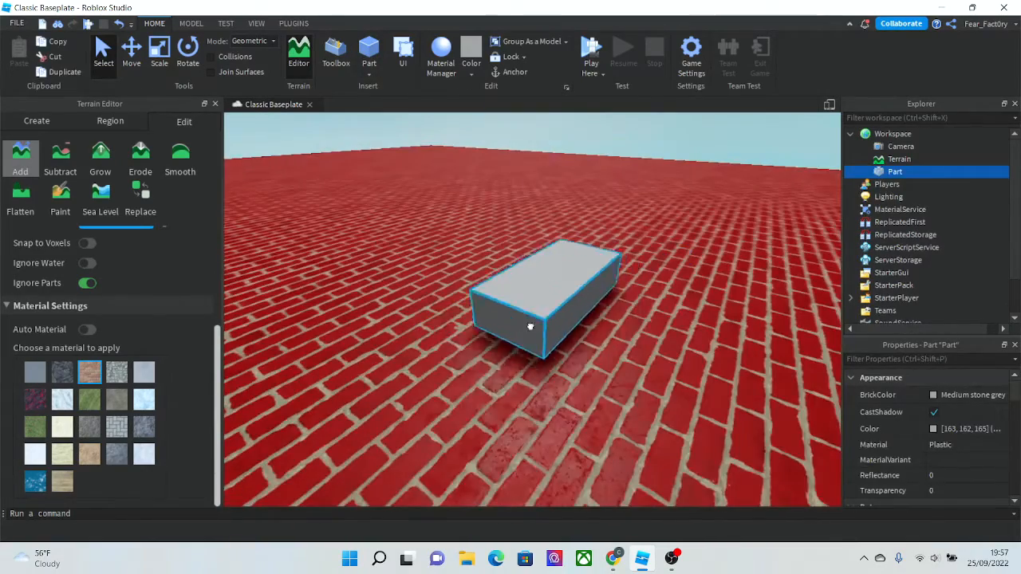
scroll(788, 434, up, 3)
click(944, 445)
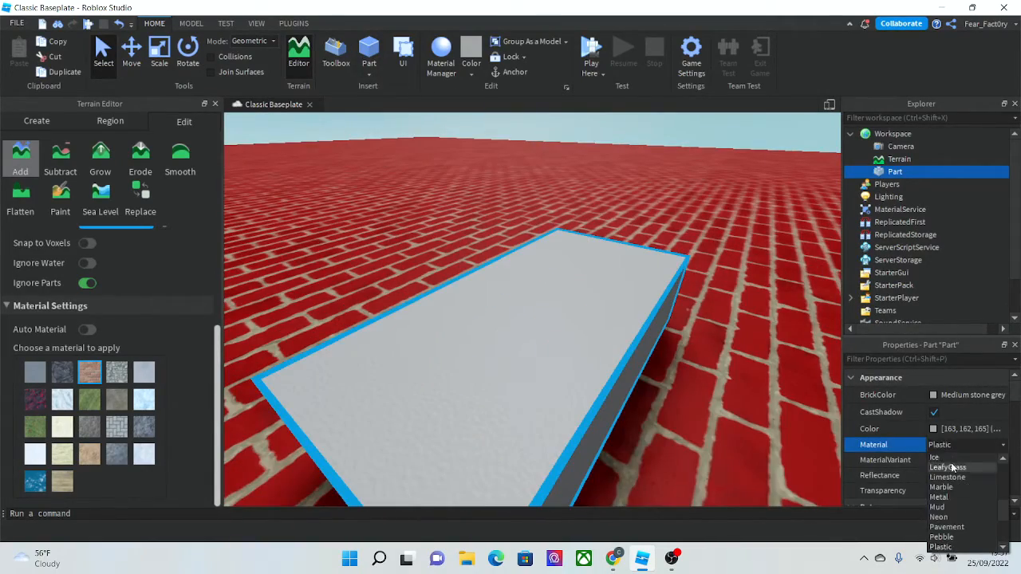
click(945, 479)
right_drag(568, 322, 519, 335)
scroll(549, 341, down, 4)
scroll(519, 335, up, 3)
drag(513, 299, 486, 312)
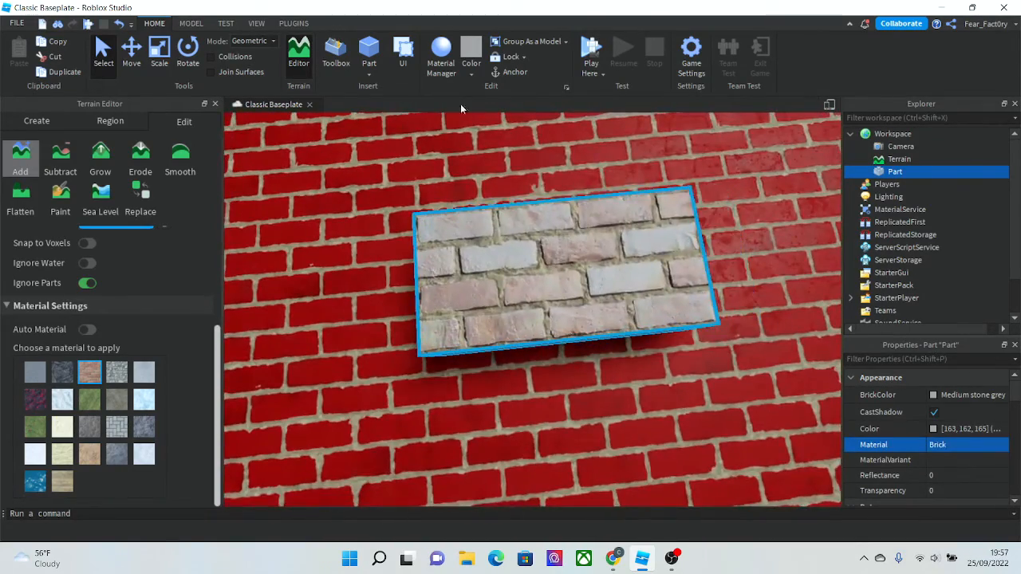
- Colour the brick part red
click(474, 70)
click(676, 177)
click(746, 210)
scroll(745, 210, down, 4)
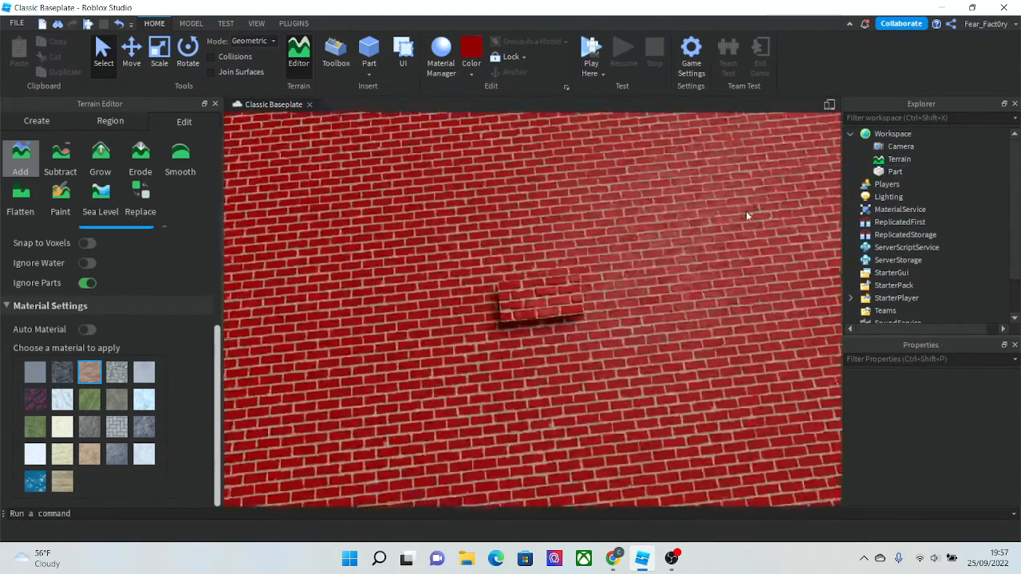
scroll(688, 253, up, 4)
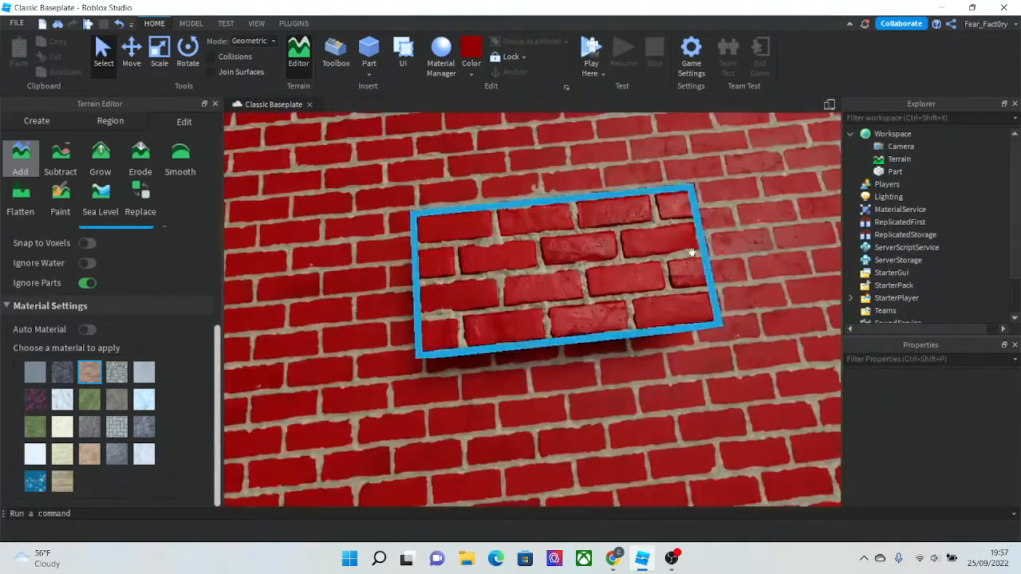
right_drag(692, 252, 700, 247)
scroll(701, 248, down, 4)
scroll(699, 246, up, 3)
scroll(699, 246, down, 6)
key(a)
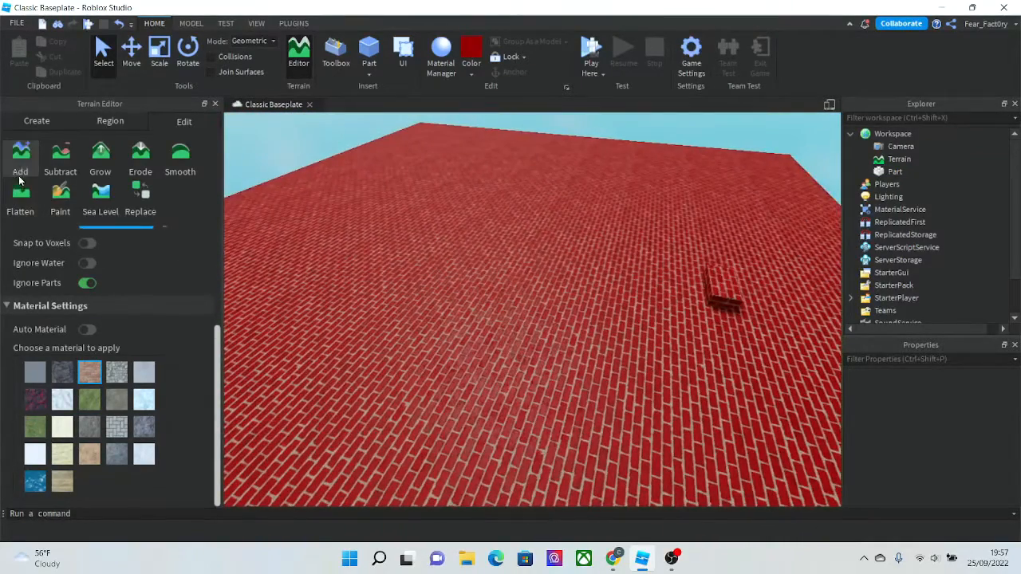
- Set the Add brush base size and height to 5 and build thin brick terrain walls
click(20, 174)
click(33, 161)
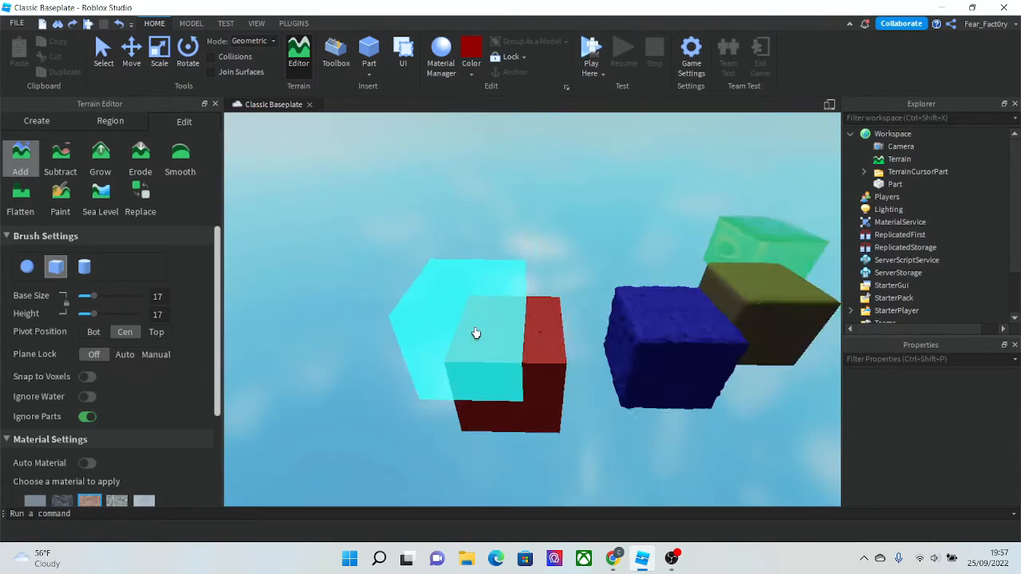
scroll(474, 333, up, 1)
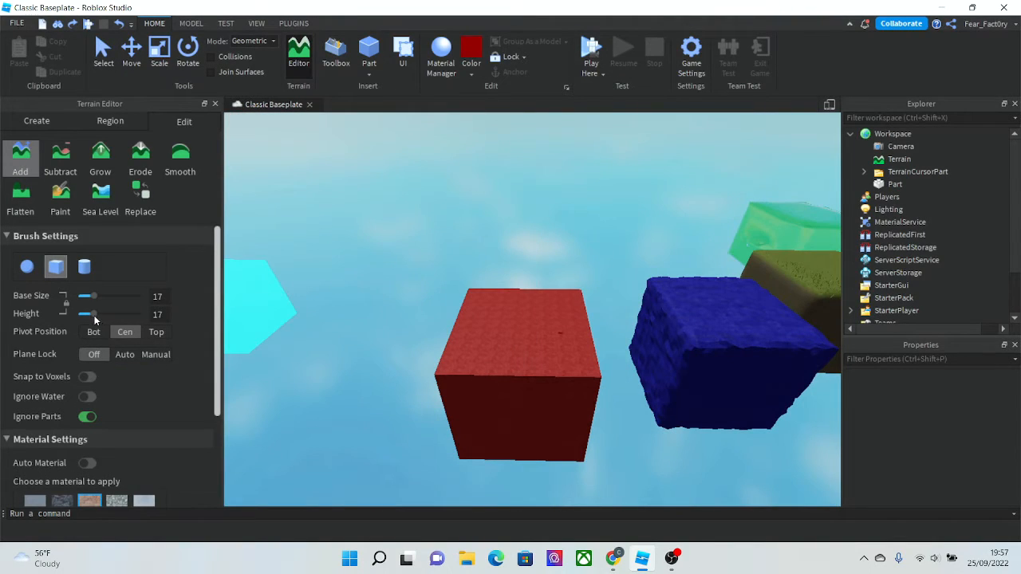
drag(95, 318, 82, 314)
scroll(513, 376, up, 2)
scroll(498, 301, up, 8)
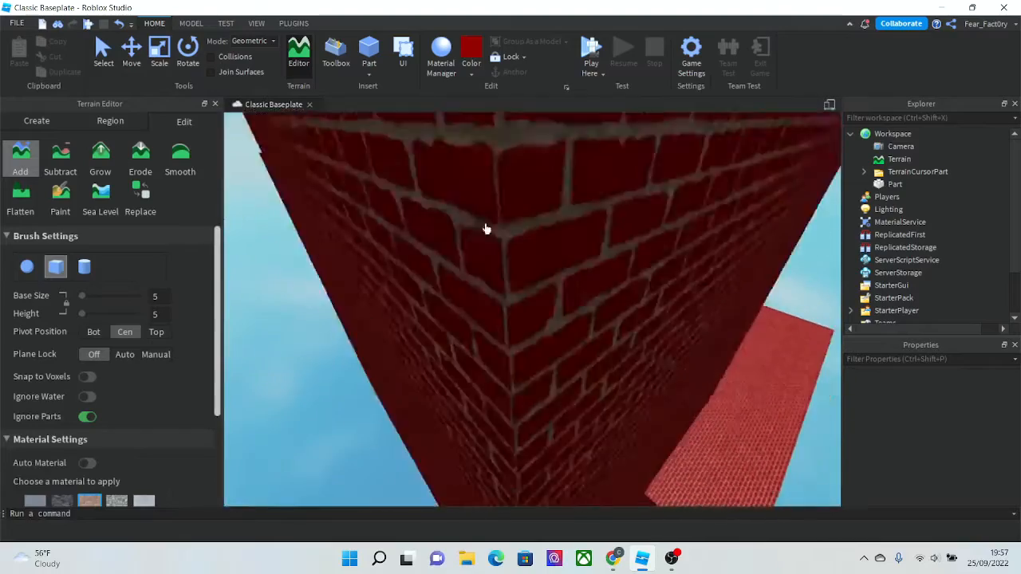
right_drag(452, 311, 450, 312)
drag(545, 255, 606, 299)
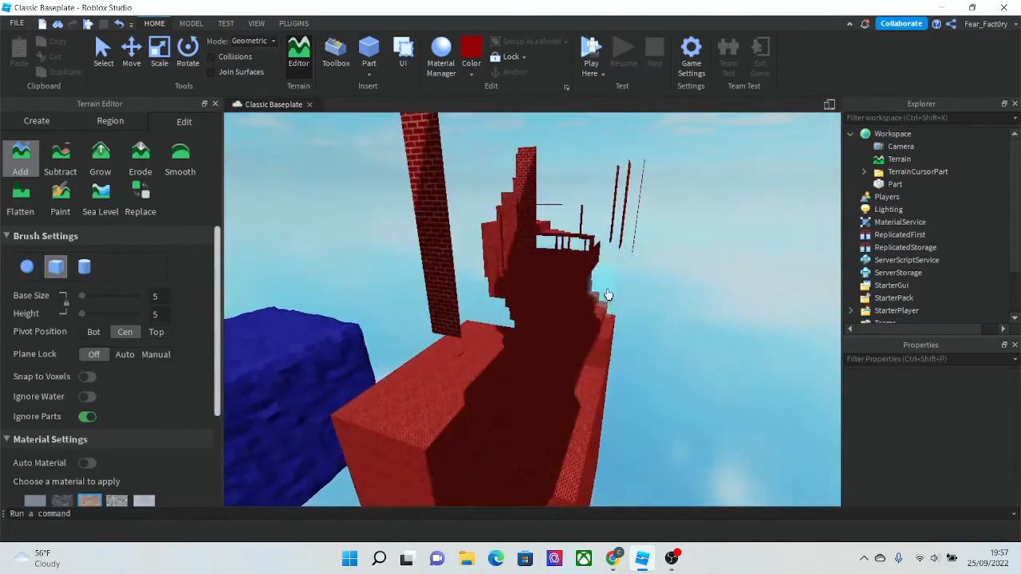
right_drag(476, 257, 437, 275)
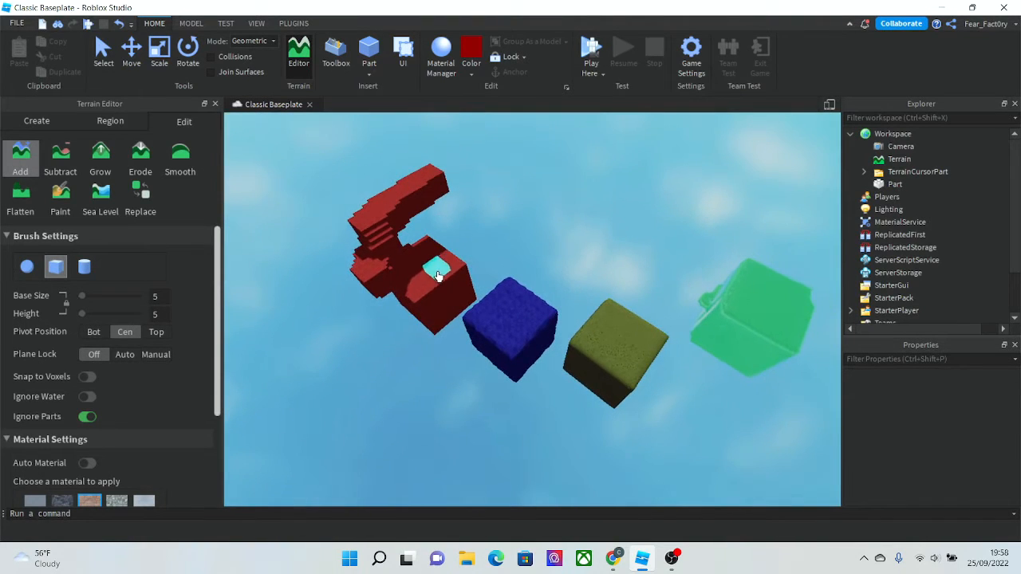
- Examine the thin brick terrain walls from different angles
click(116, 66)
scroll(413, 275, up, 10)
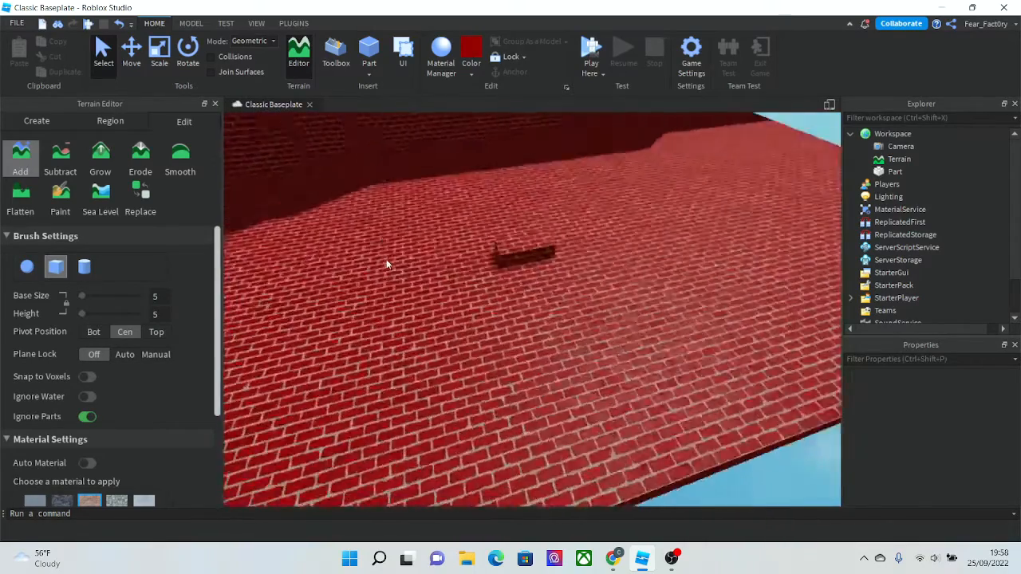
scroll(387, 261, up, 3)
right_drag(575, 295, 575, 279)
scroll(575, 277, up, 8)
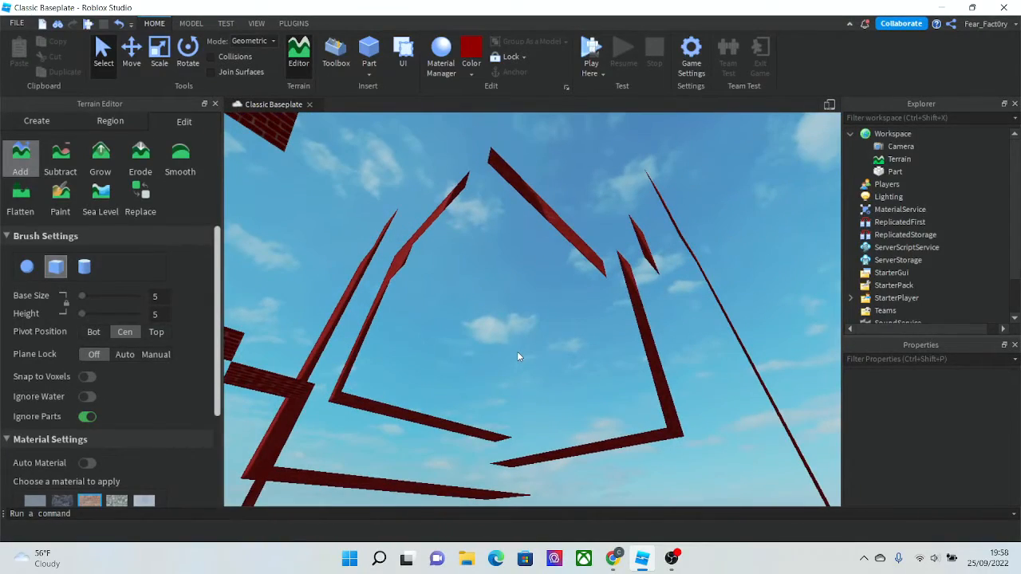
- Turn on the viewport grid display
click(292, 23)
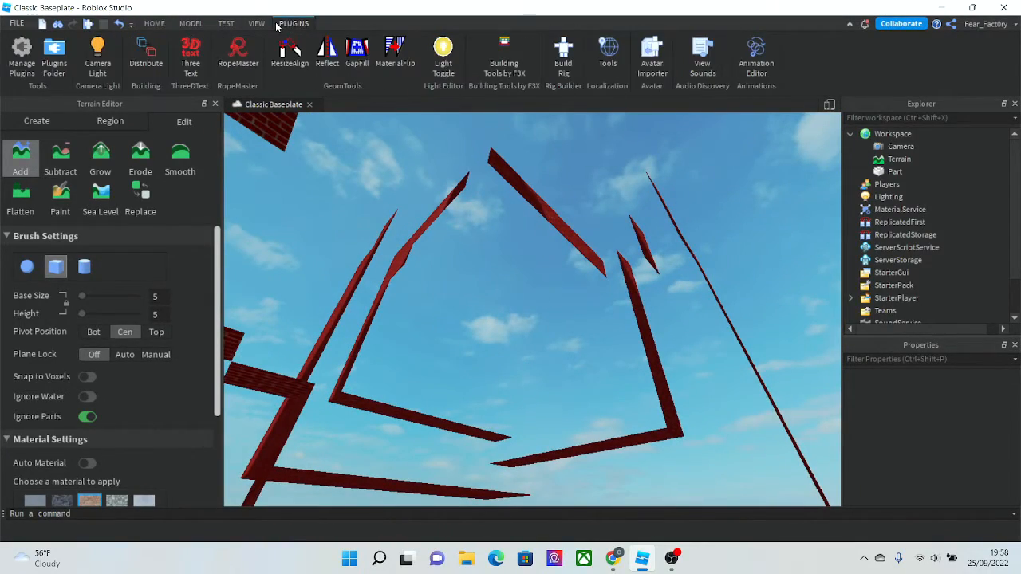
click(257, 24)
mouse_move(701, 321)
right_down()
mouse_move(696, 329)
mouse_move(701, 321)
right_up()
right_drag(514, 181, 515, 183)
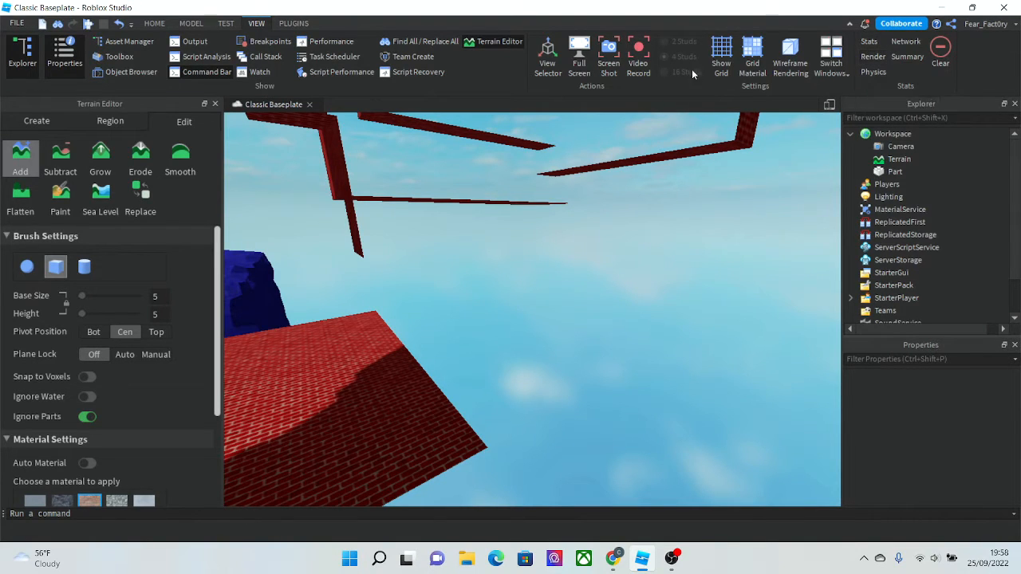
click(743, 60)
click(747, 63)
click(720, 62)
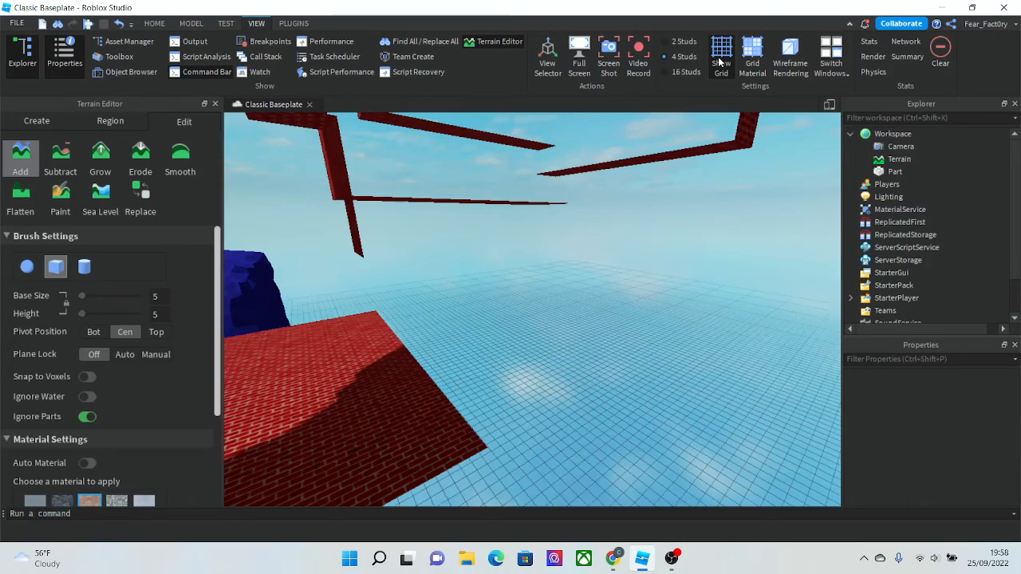
right_drag(561, 228, 617, 230)
- Switch to wireframe rendering to inspect the terrain mesh, then switch it back off
click(789, 63)
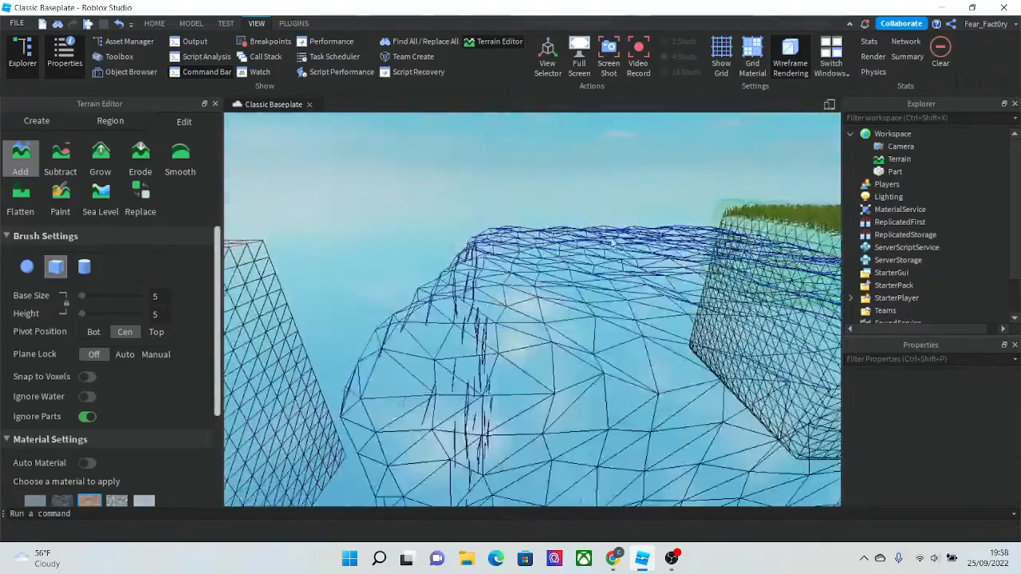
right_drag(414, 289, 414, 290)
key(s)
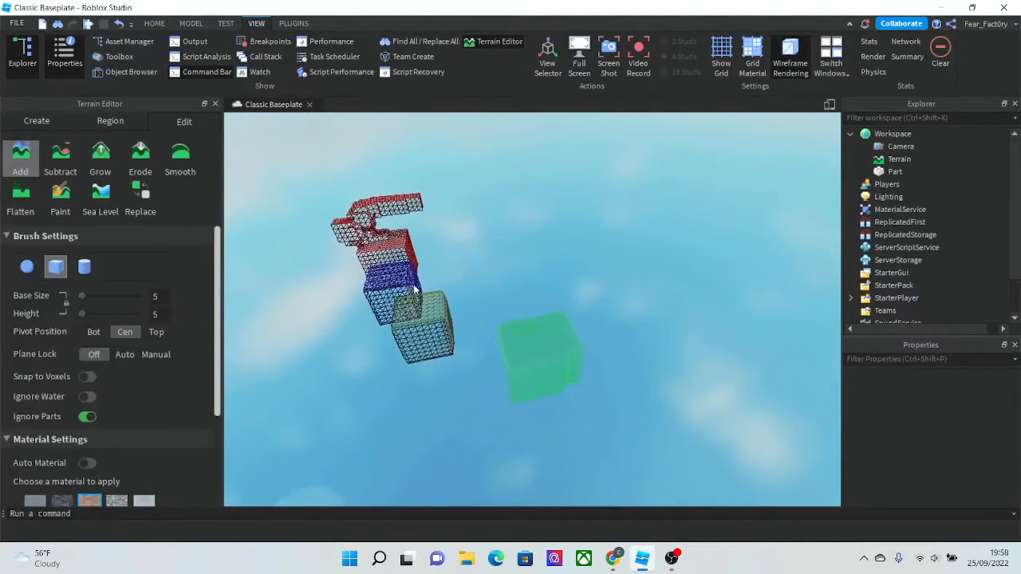
key(s)
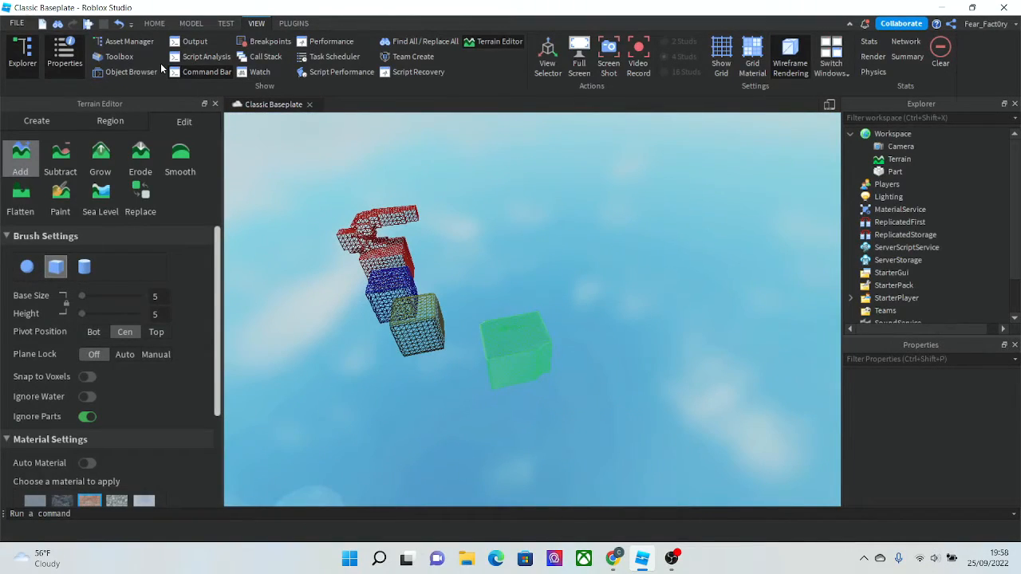
key(w)
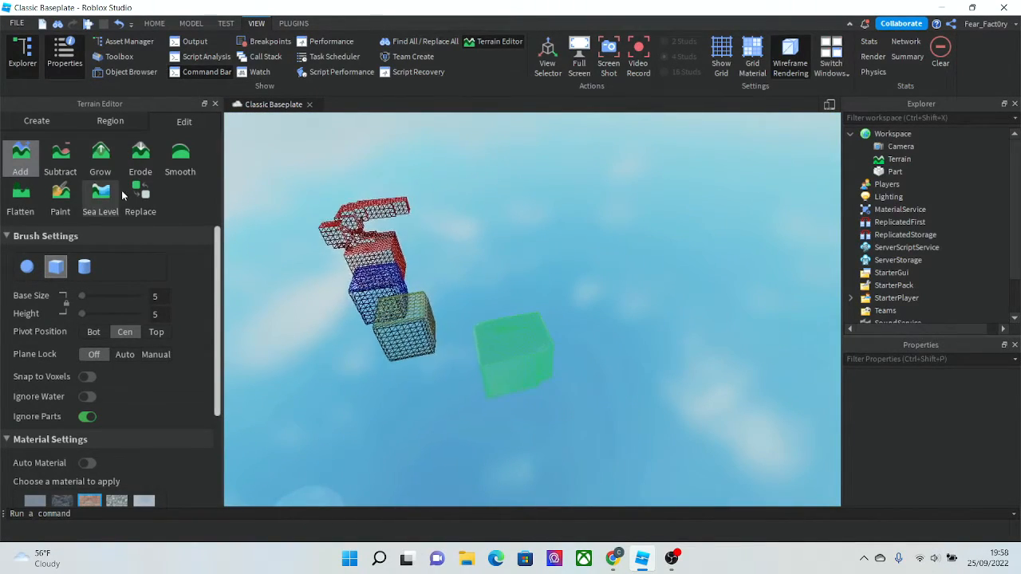
key(w)
click(157, 29)
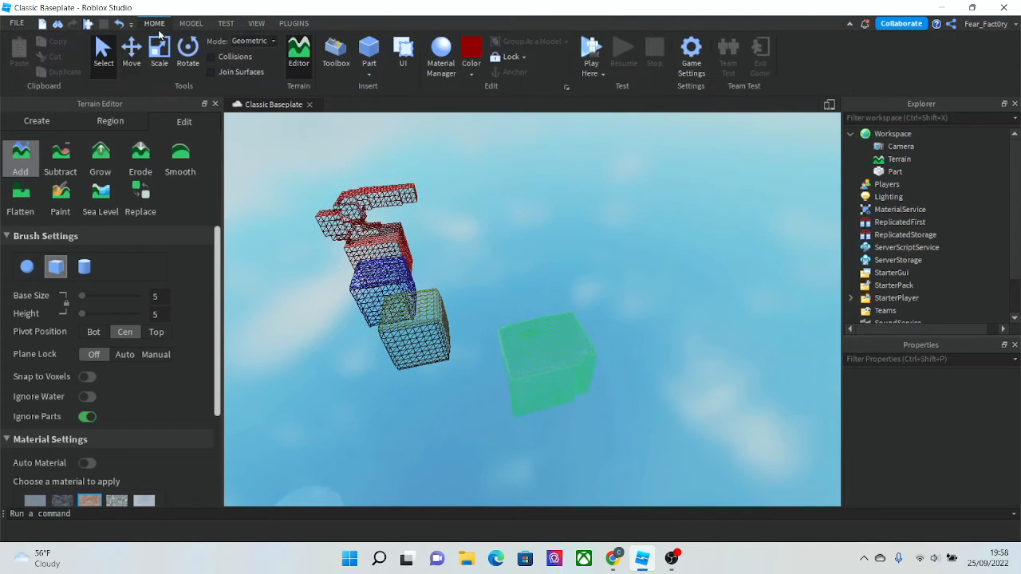
click(291, 24)
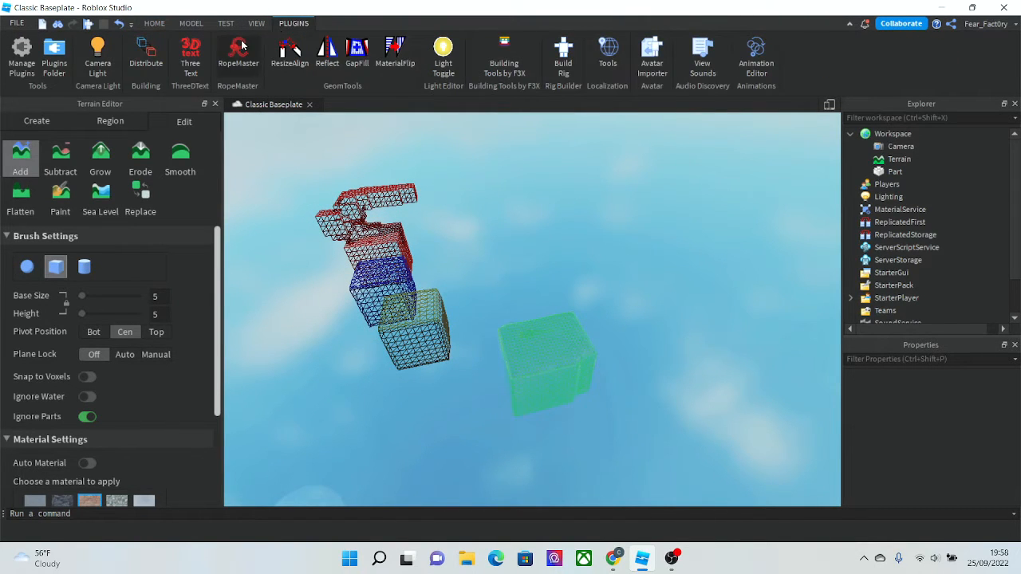
click(254, 24)
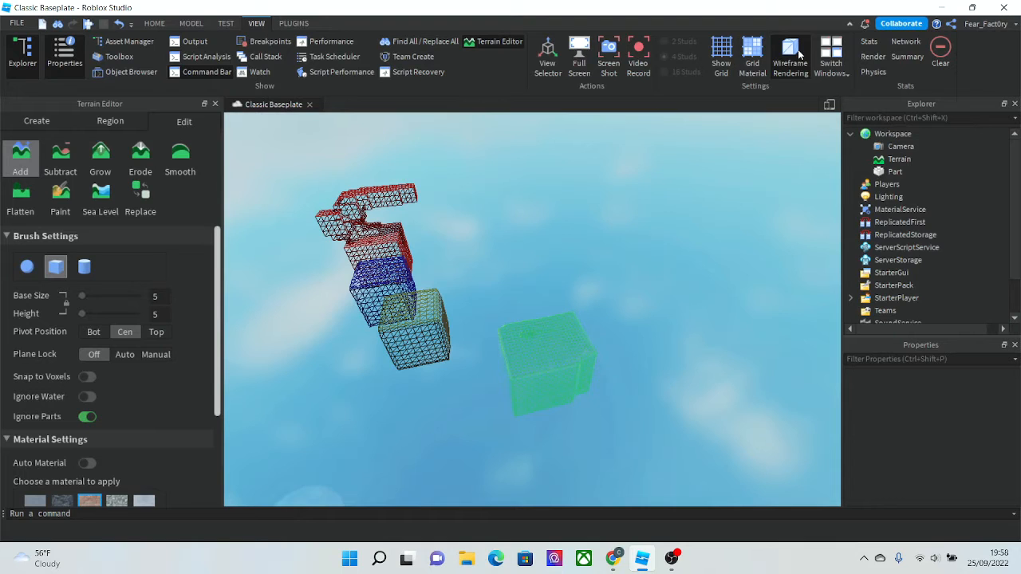
click(798, 52)
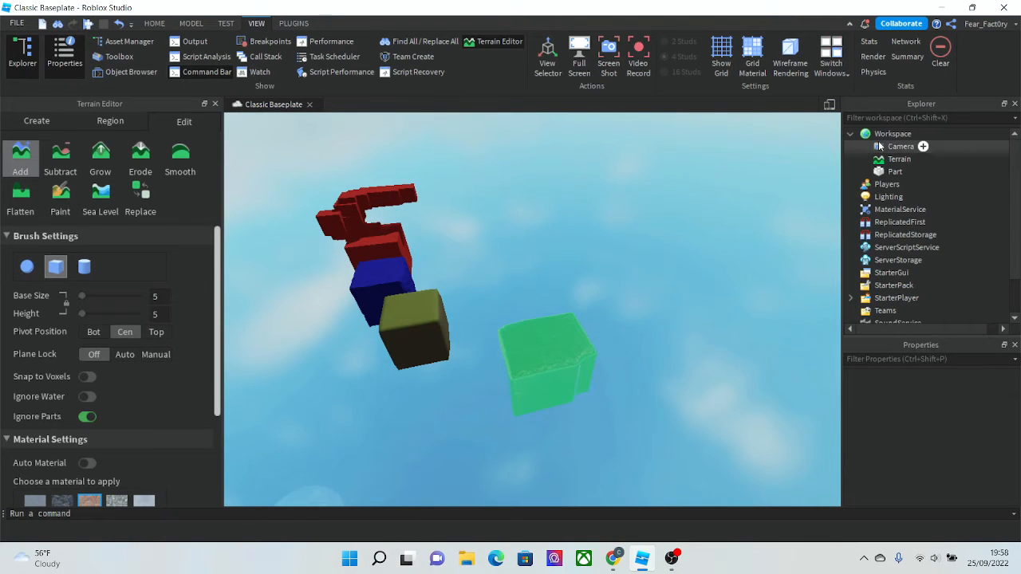
- Delete all existing terrain from the workspace
click(885, 159)
key(Delete)
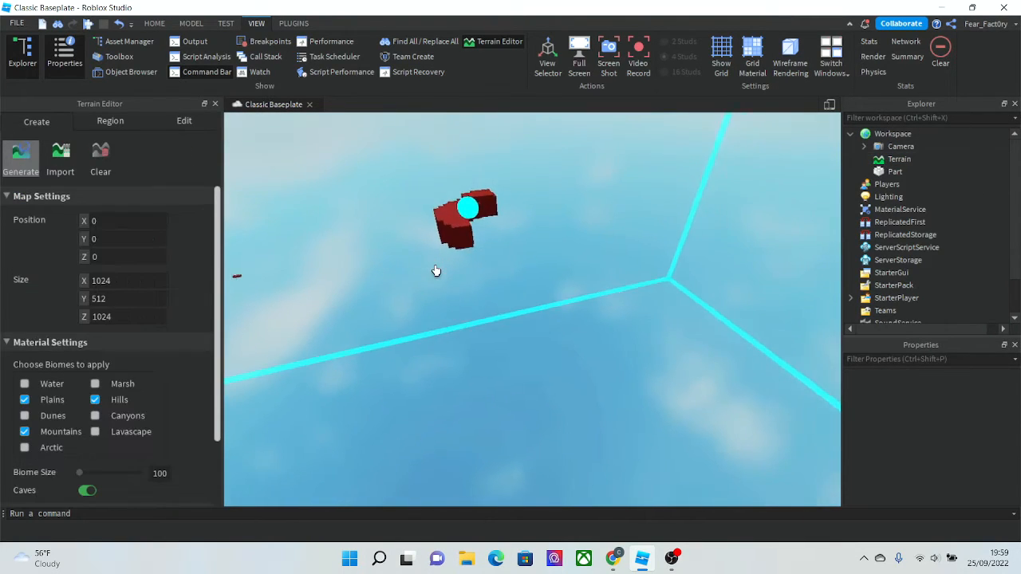
right_drag(435, 271, 435, 271)
scroll(436, 271, down, 3)
click(891, 163)
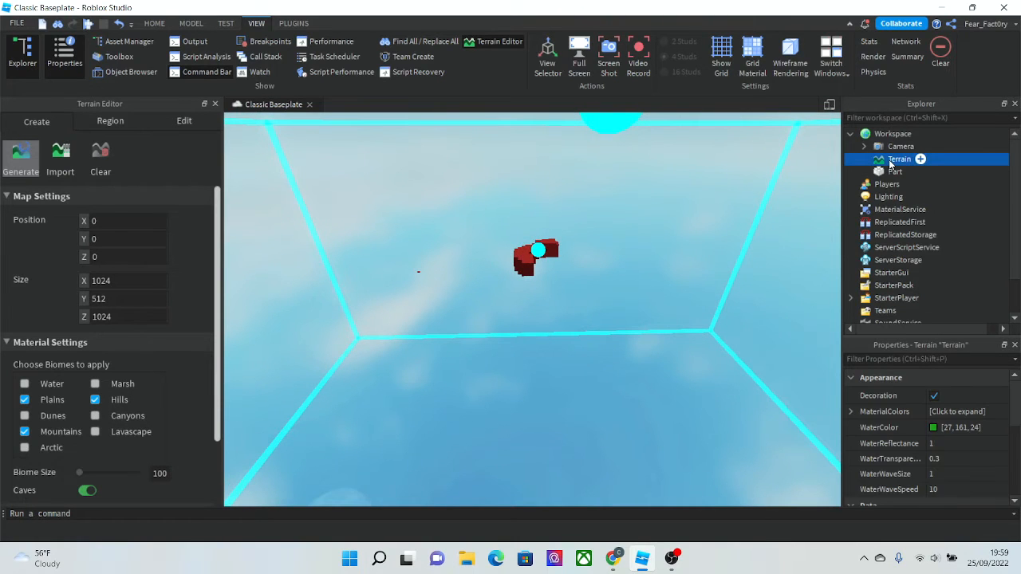
- Examine the terrain generation region and the Generate settings
click(374, 282)
right_drag(375, 282, 375, 281)
scroll(88, 319, down, 3)
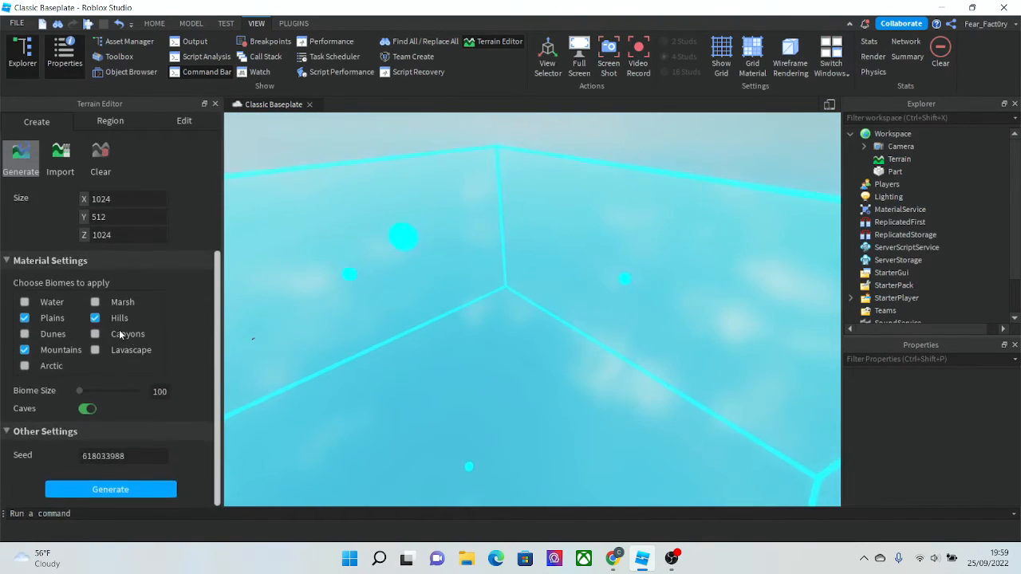
scroll(128, 332, up, 3)
right_drag(348, 349, 352, 352)
key(s)
key(d)
key(s)
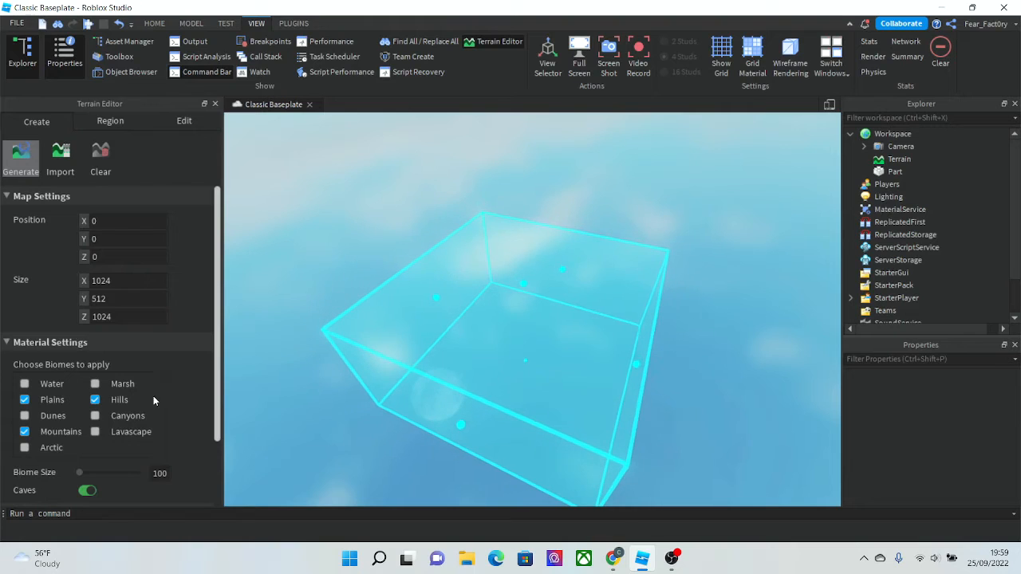
scroll(153, 396, down, 3)
scroll(140, 396, up, 3)
scroll(140, 396, down, 3)
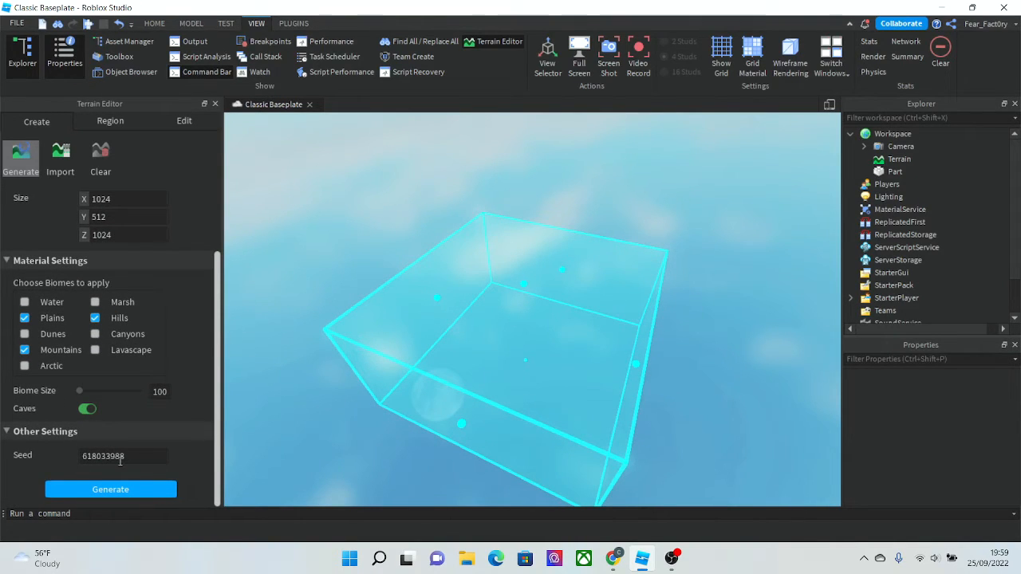
key(w)
key(w)
key(w)
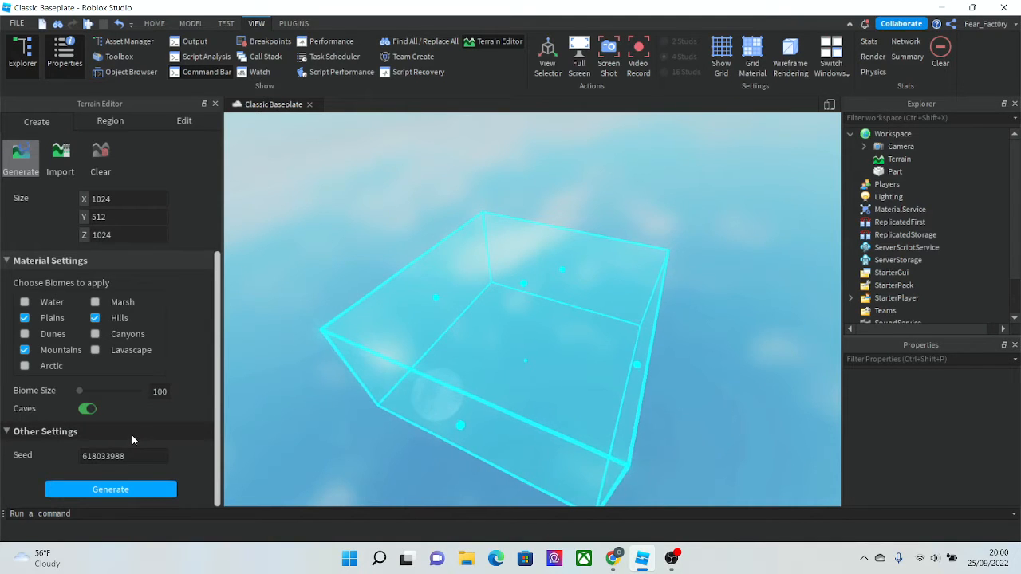
key(w)
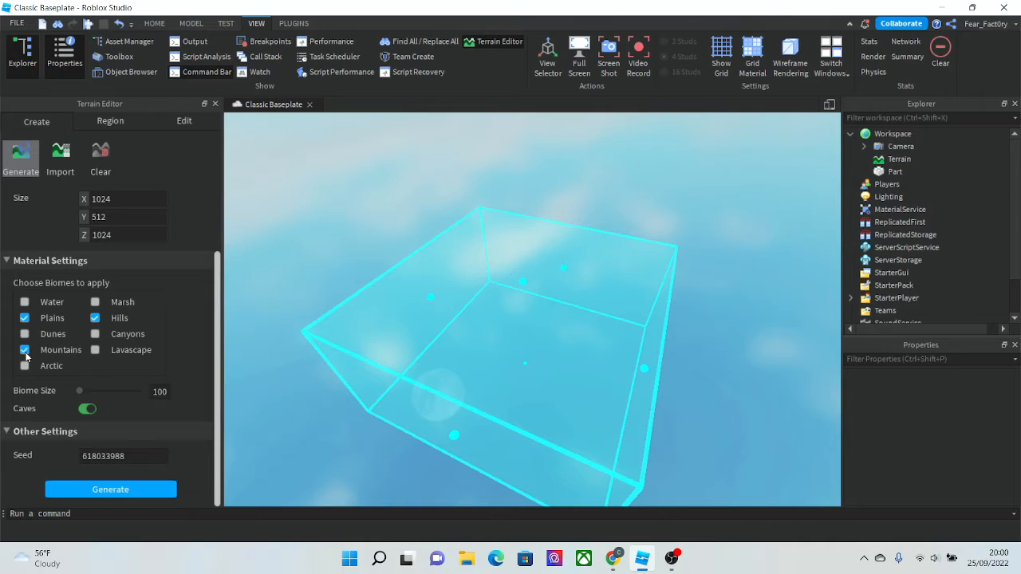
- Choose the Water, Hills and Mountains biomes and set the map size to 2000 × 512 × 2000
click(95, 318)
scroll(88, 333, up, 3)
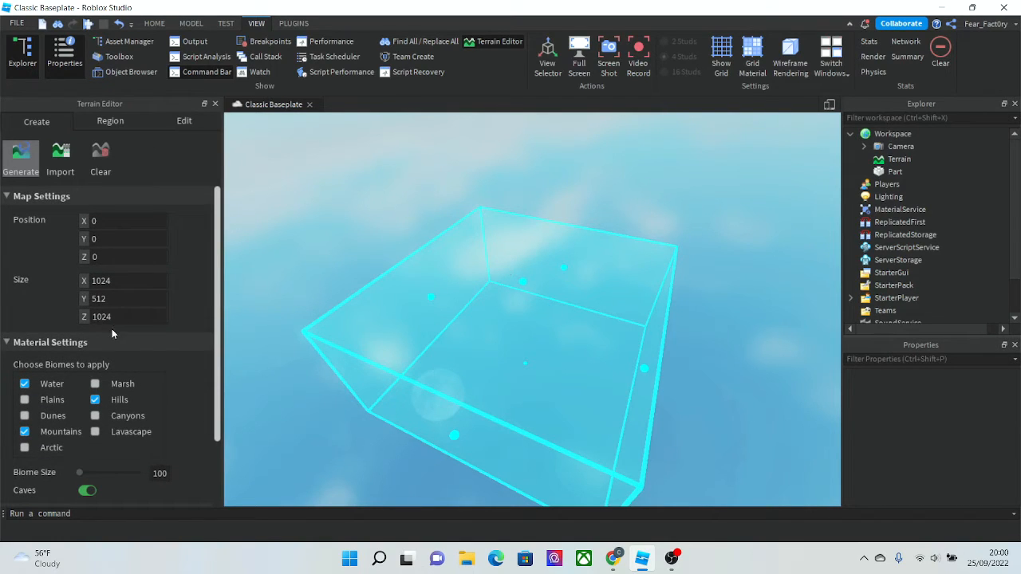
text(2)
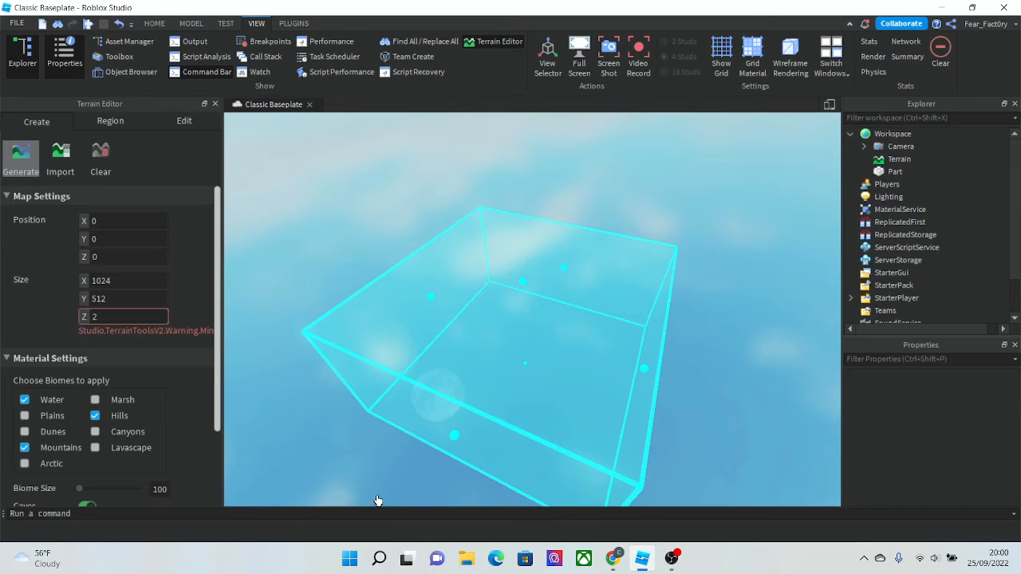
text(000)
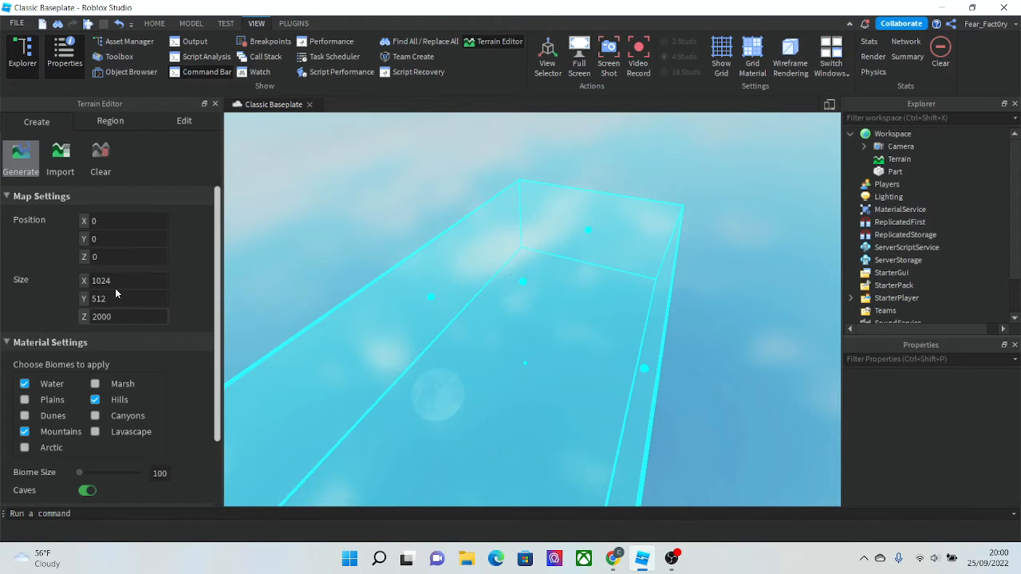
text(2000)
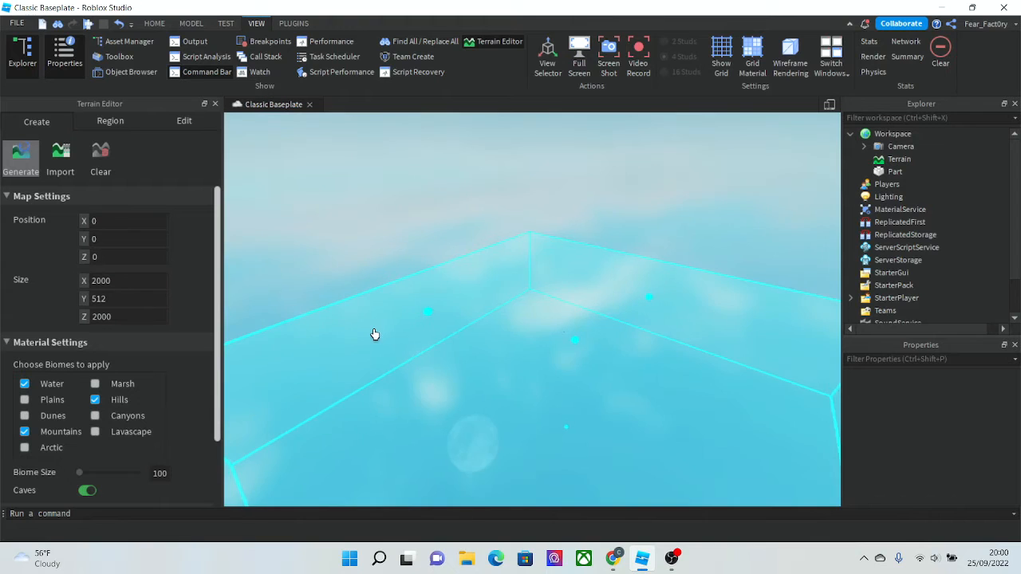
- Generate the terrain with these settings
right_drag(375, 334, 373, 335)
scroll(3, 395, down, 2)
scroll(3, 396, up, 1)
scroll(2, 394, up, 2)
scroll(2, 389, down, 3)
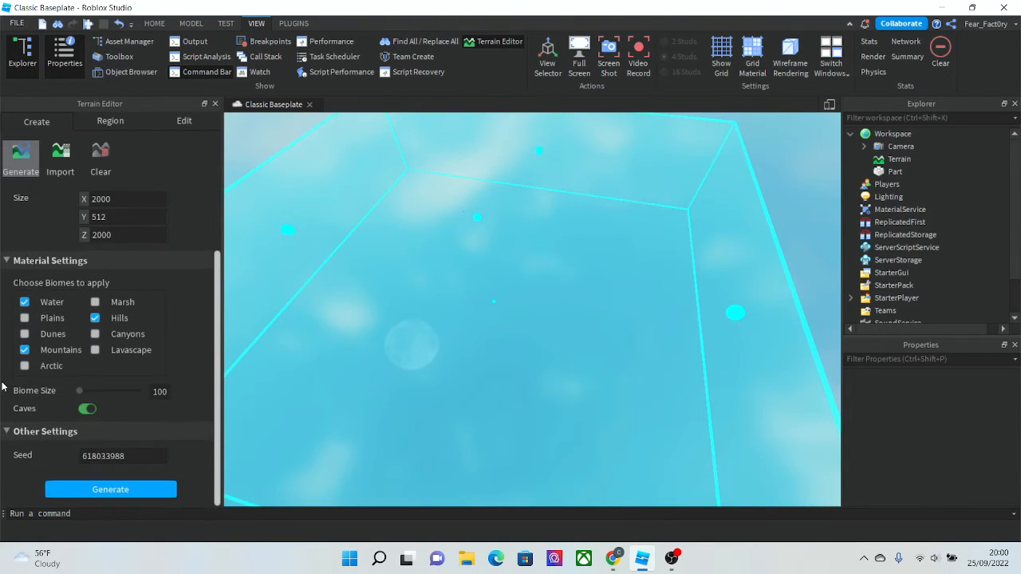
scroll(2, 386, up, 2)
scroll(2, 386, down, 2)
click(115, 489)
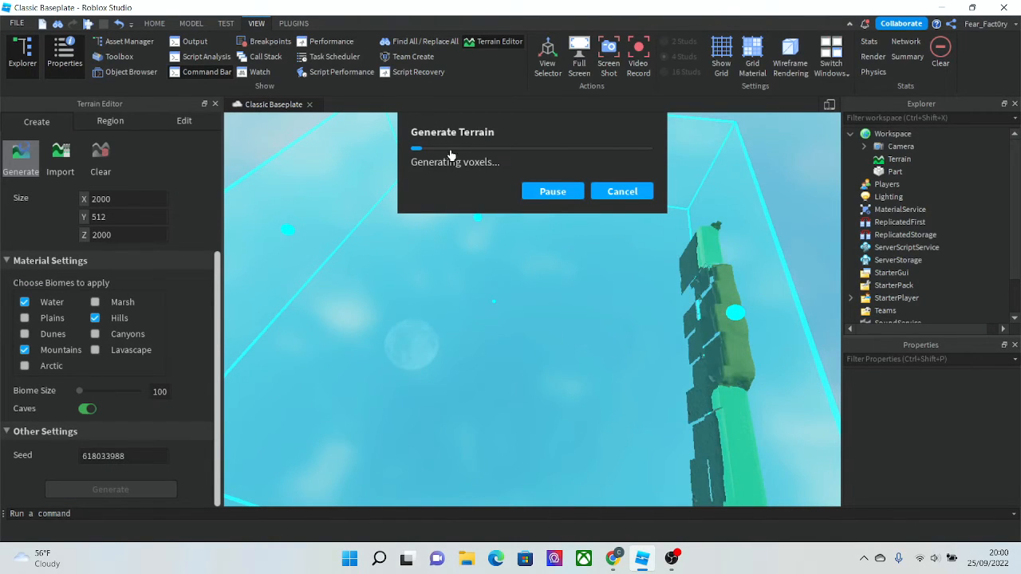
- Watch the generated landscape from different angles while it builds
right_drag(465, 298, 463, 297)
key(w)
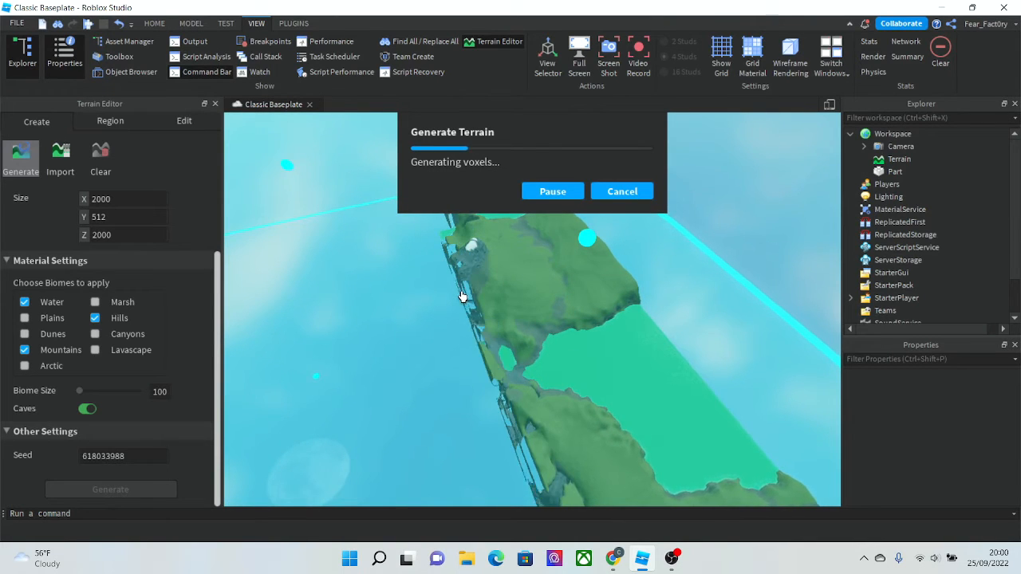
key(w)
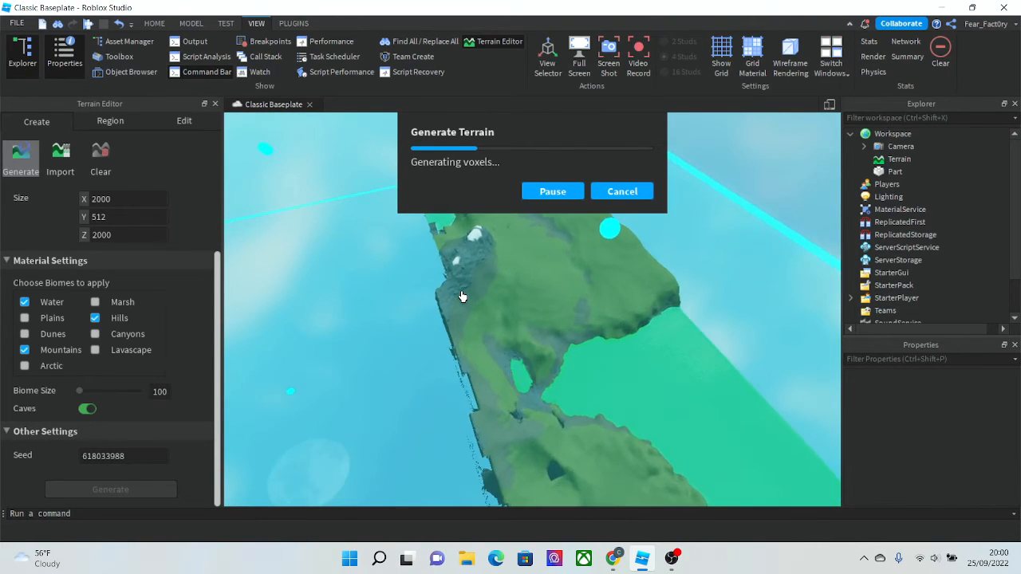
key(w)
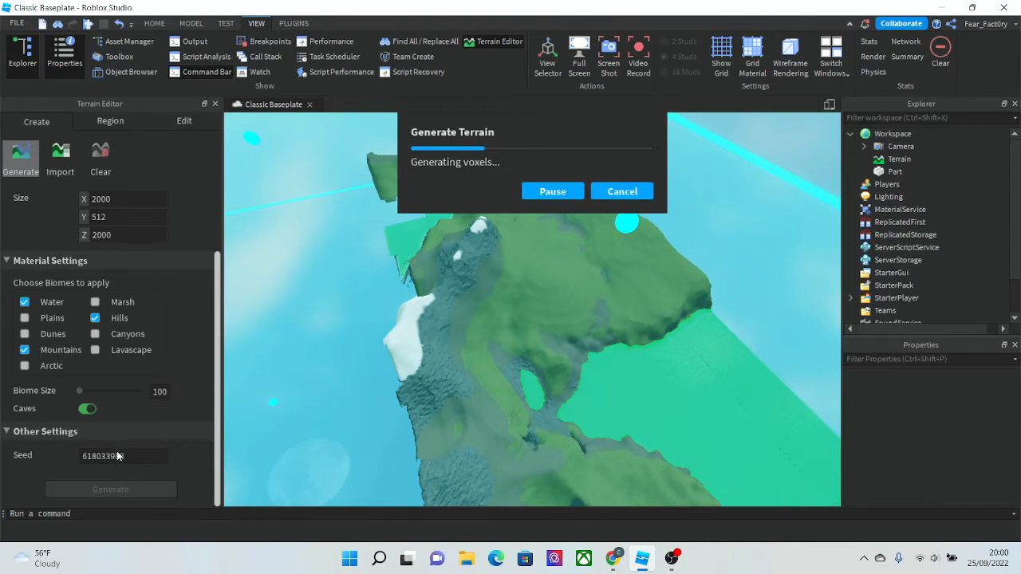
scroll(349, 391, up, 6)
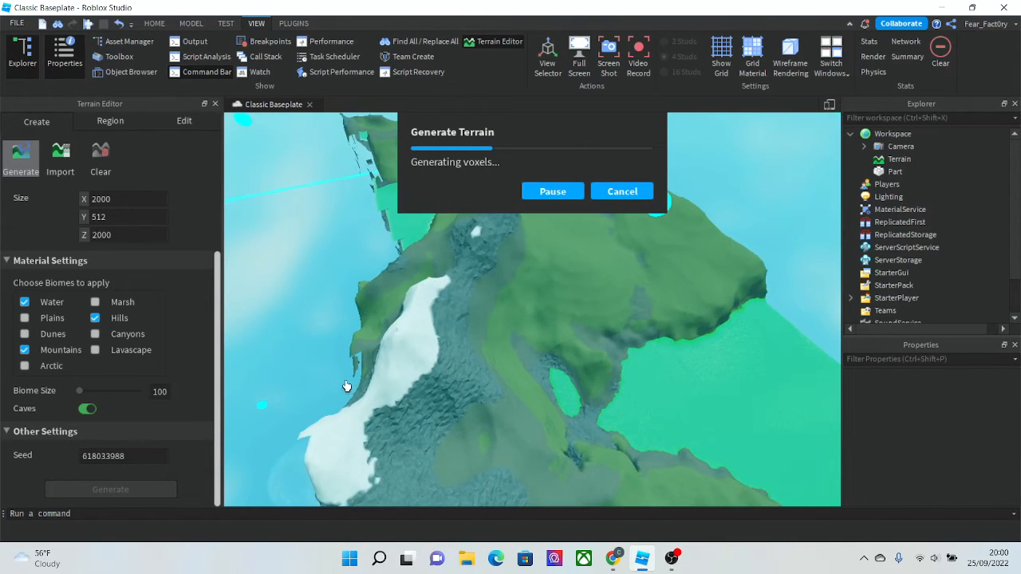
scroll(343, 387, up, 5)
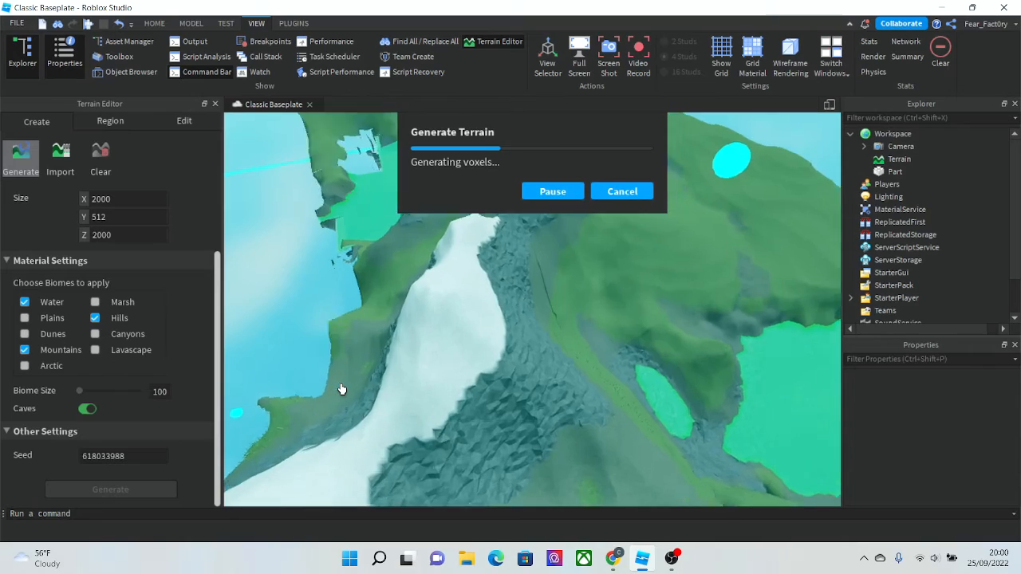
scroll(346, 383, up, 8)
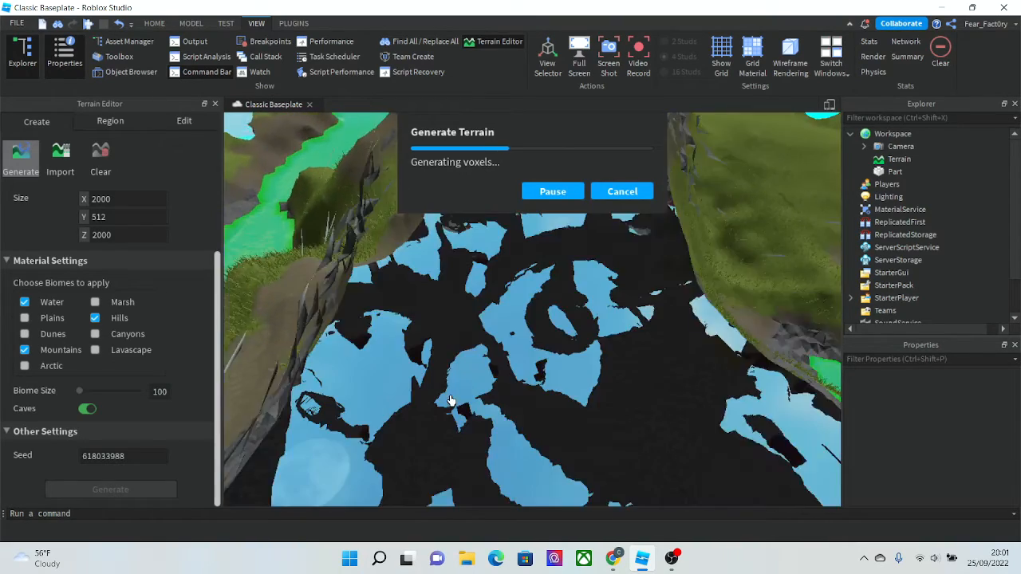
scroll(422, 381, down, 8)
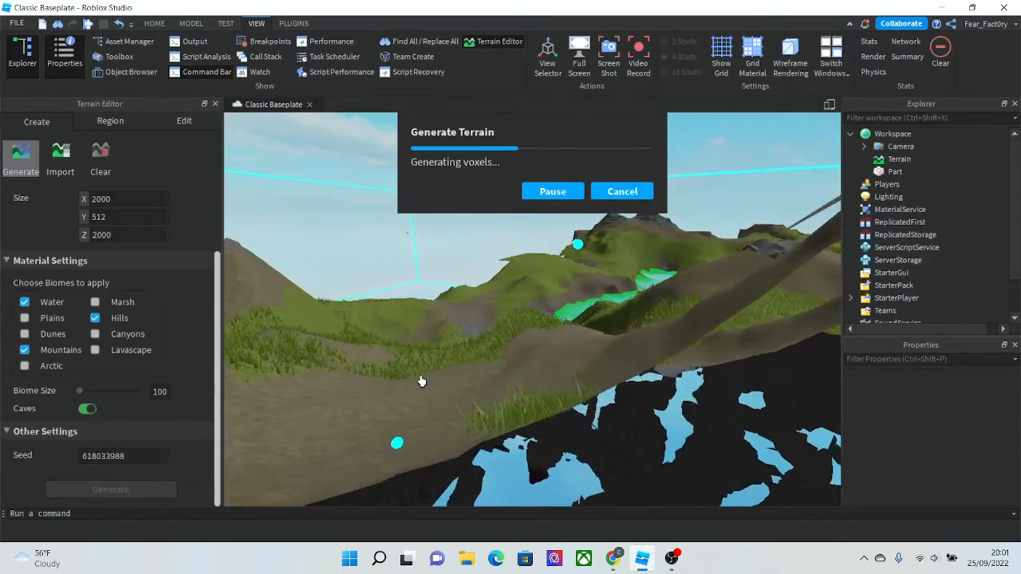
scroll(421, 381, up, 6)
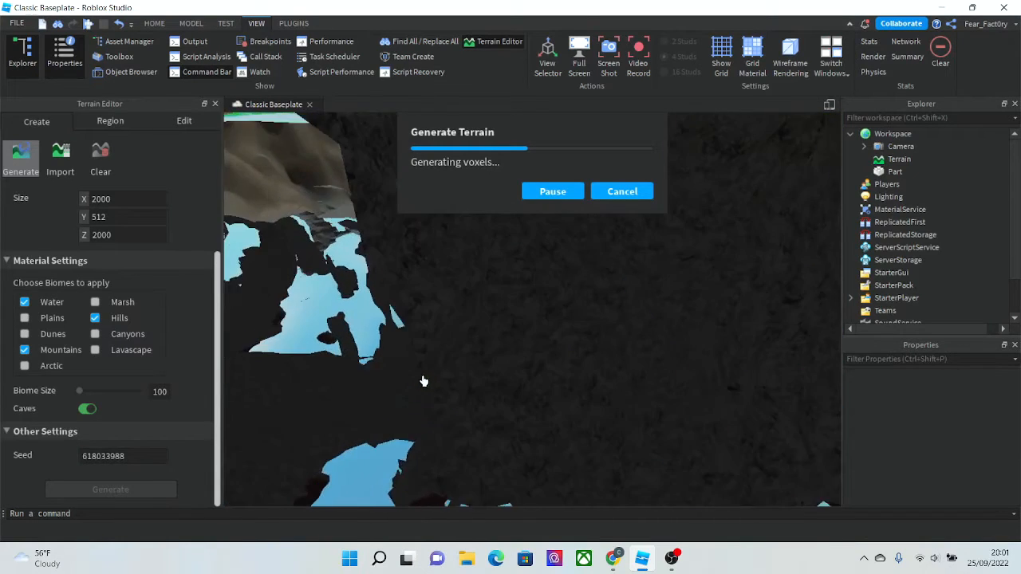
click(293, 24)
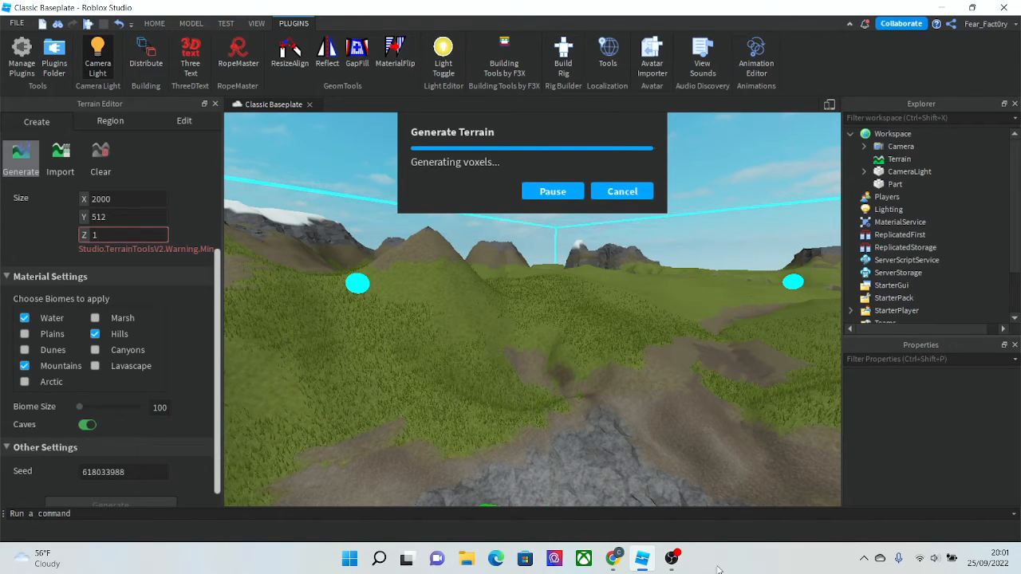
- Set the map's Z size to 2000
text(6384)
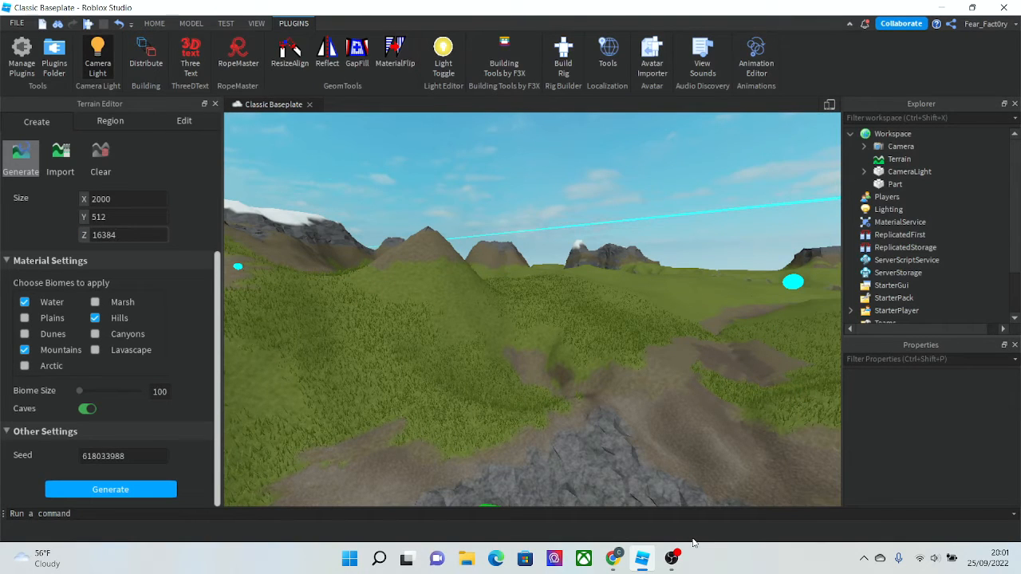
key(BackSpace)
text(5)
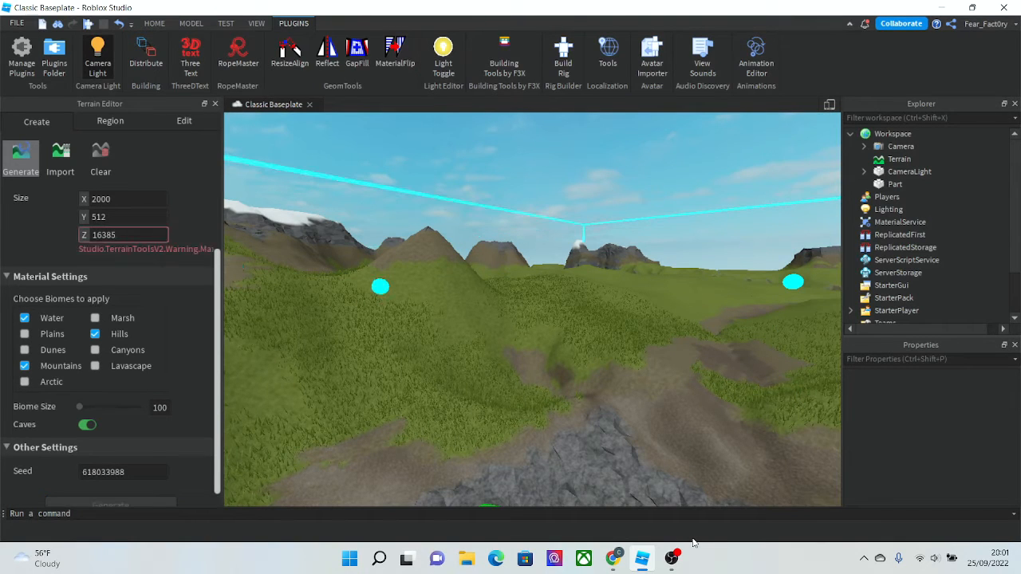
key(BackSpace)
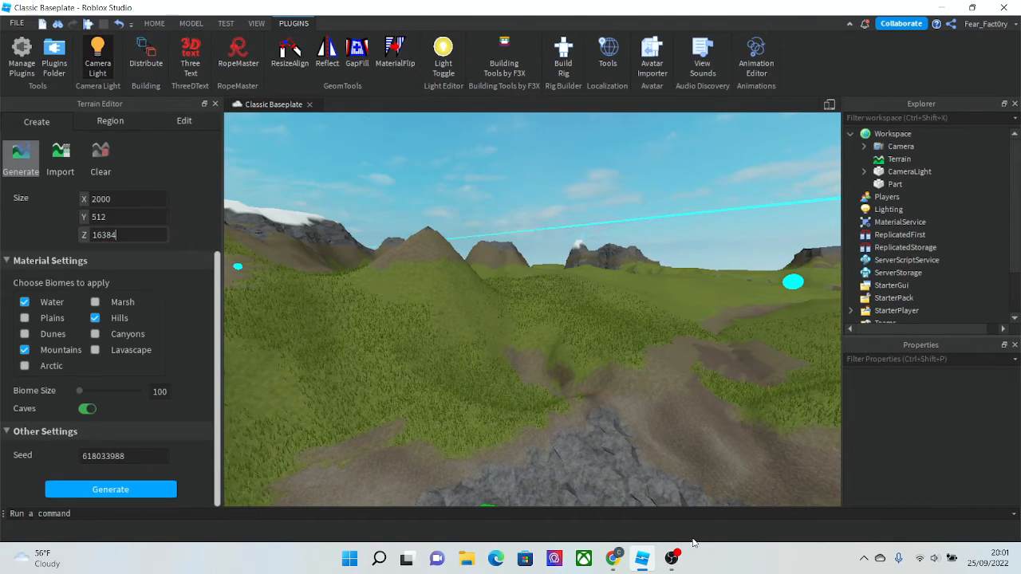
key(BackSpace)
key(BackSpace)
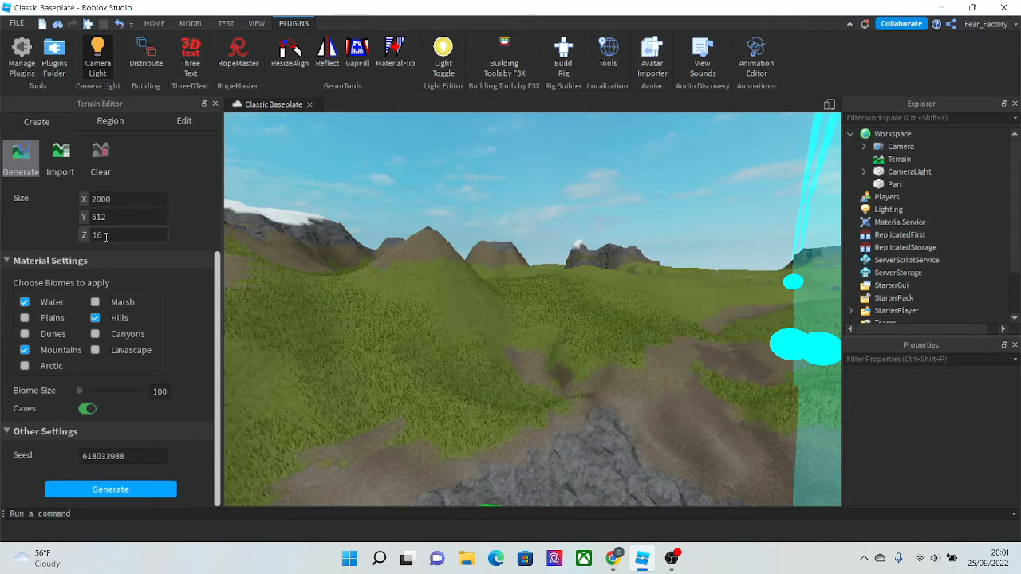
key(BackSpace)
key(BackSpace)
text(200)
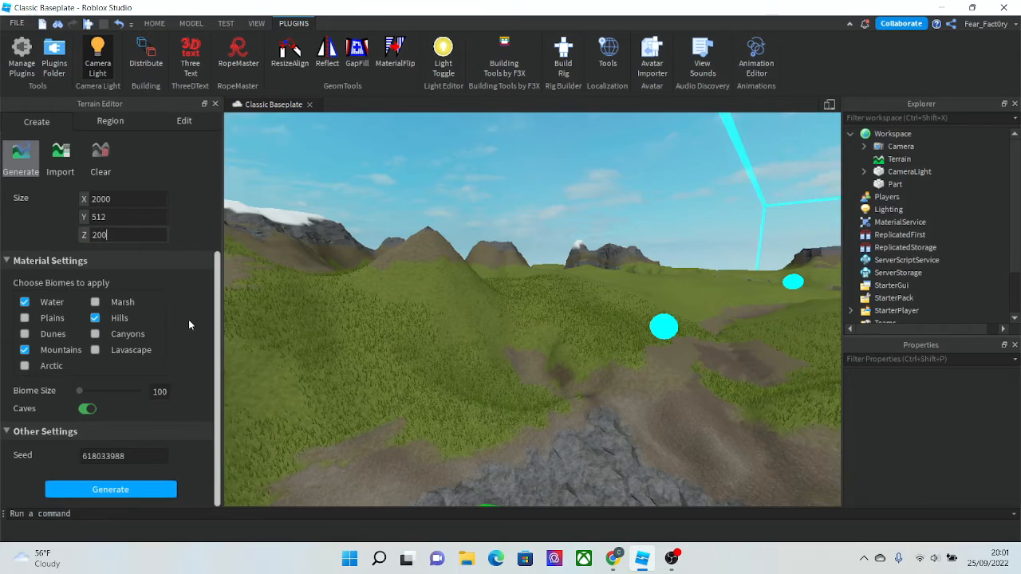
text(0)
right_drag(439, 322, 439, 323)
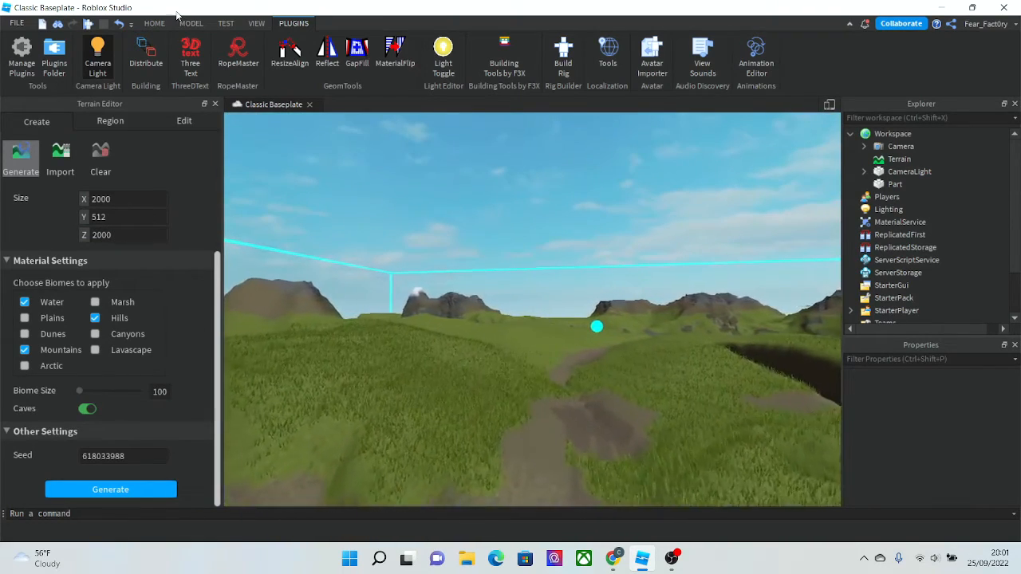
- Start a play test of the generated landscape
click(155, 23)
key(w)
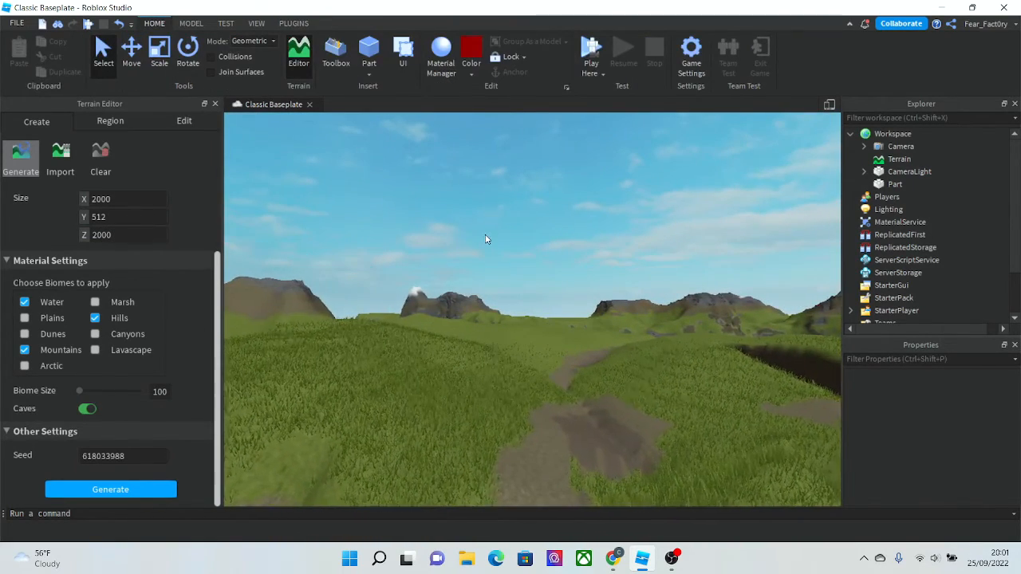
right_drag(485, 234, 486, 236)
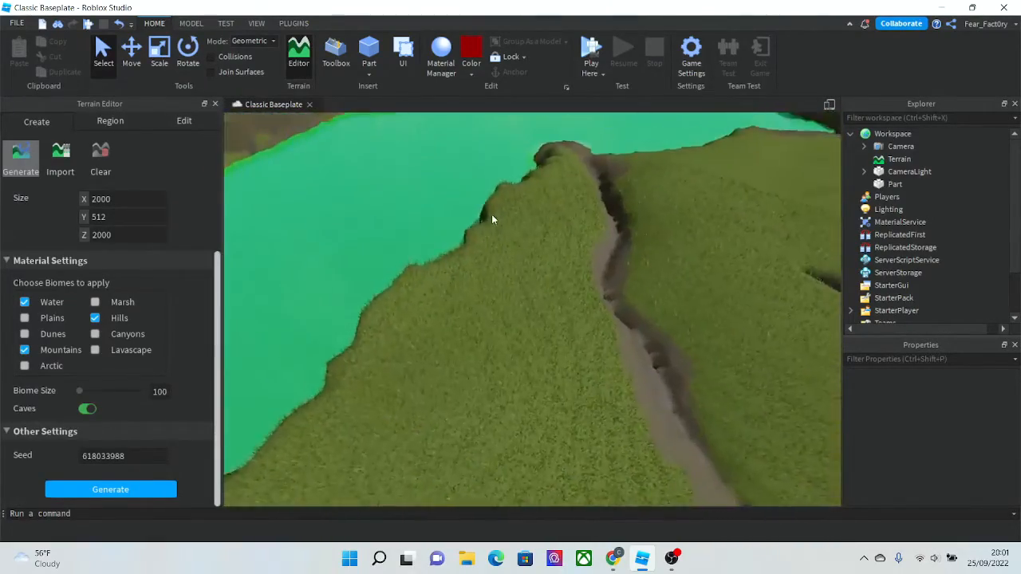
click(590, 53)
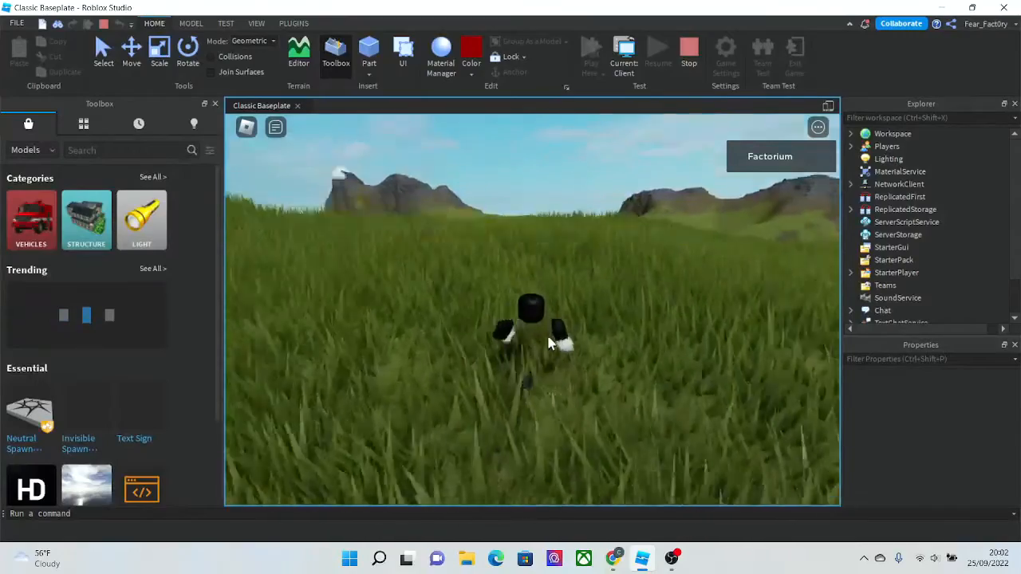
- Walk the character over the grassland and lake, lighting the dark cave with Camera Light
right_drag(548, 337, 322, 303)
scroll(548, 338, down, 5)
scroll(548, 343, up, 5)
scroll(523, 334, up, 4)
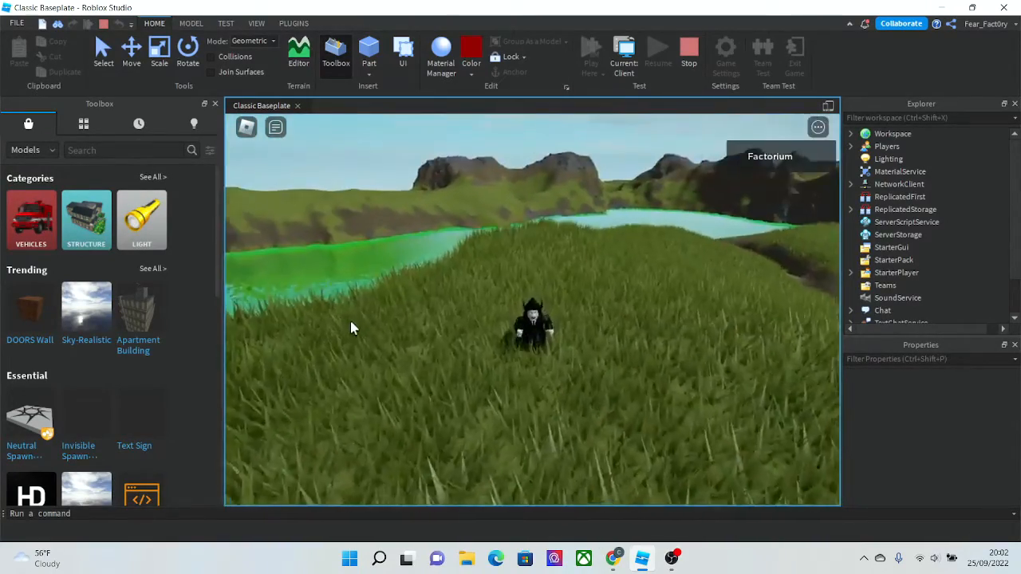
scroll(351, 326, up, 4)
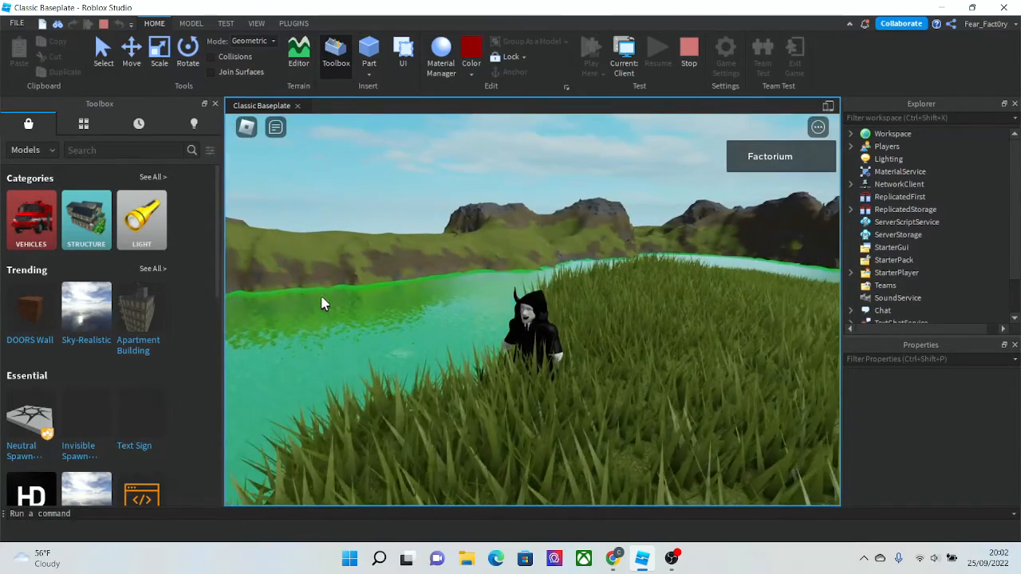
right_drag(268, 249, 266, 246)
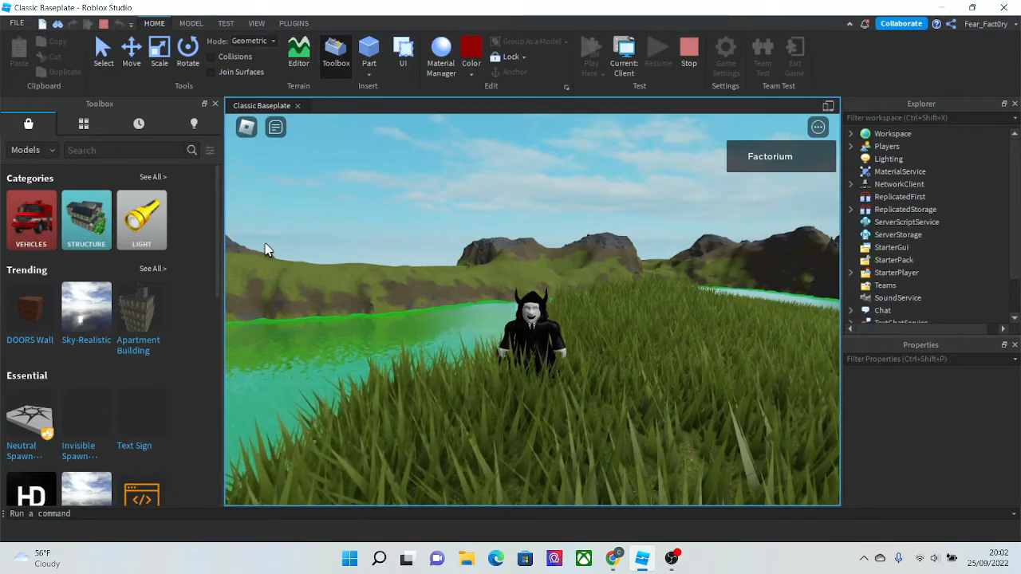
key(w)
right_drag(266, 244, 266, 244)
right_drag(550, 281, 574, 290)
scroll(580, 287, down, 5)
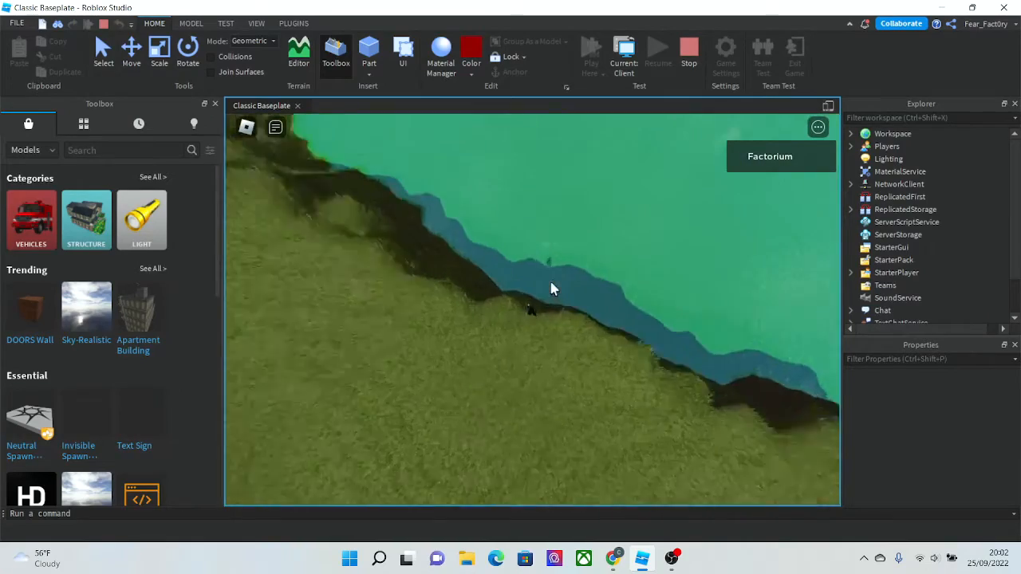
scroll(580, 287, up, 4)
key(w)
scroll(579, 287, down, 5)
scroll(579, 287, up, 5)
key(w)
click(279, 24)
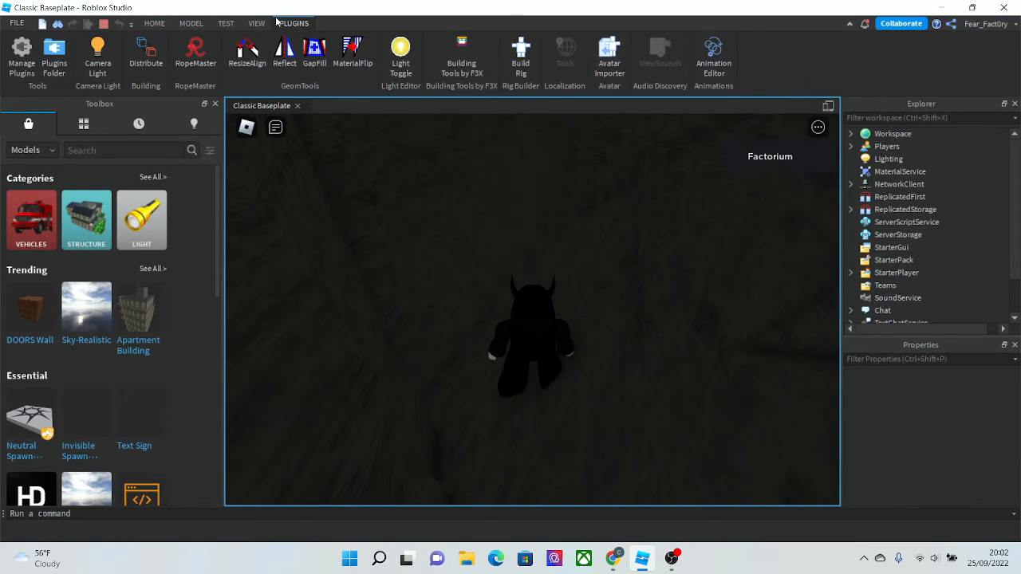
click(98, 57)
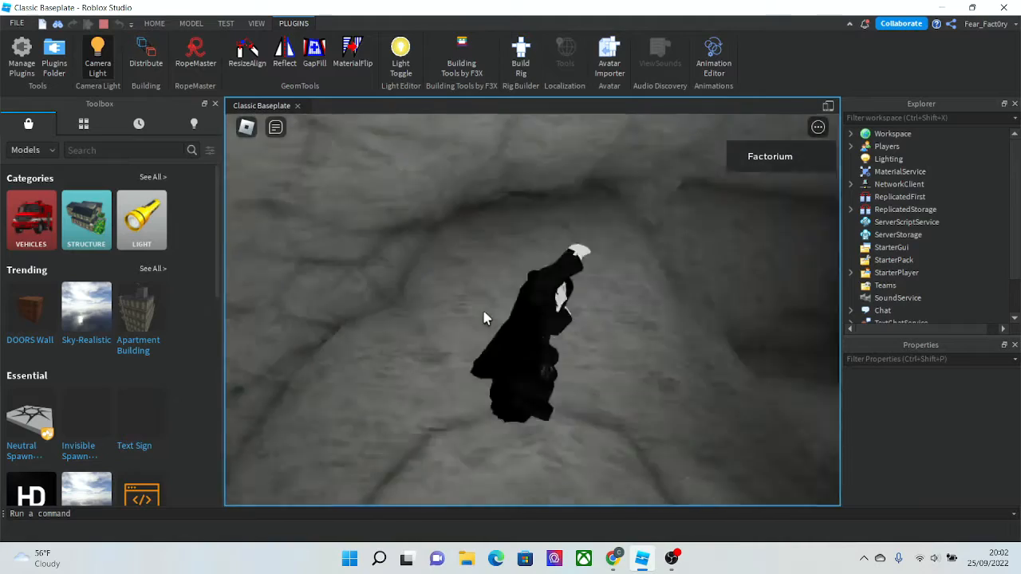
- Stop the play test and delete the generated terrain
click(156, 24)
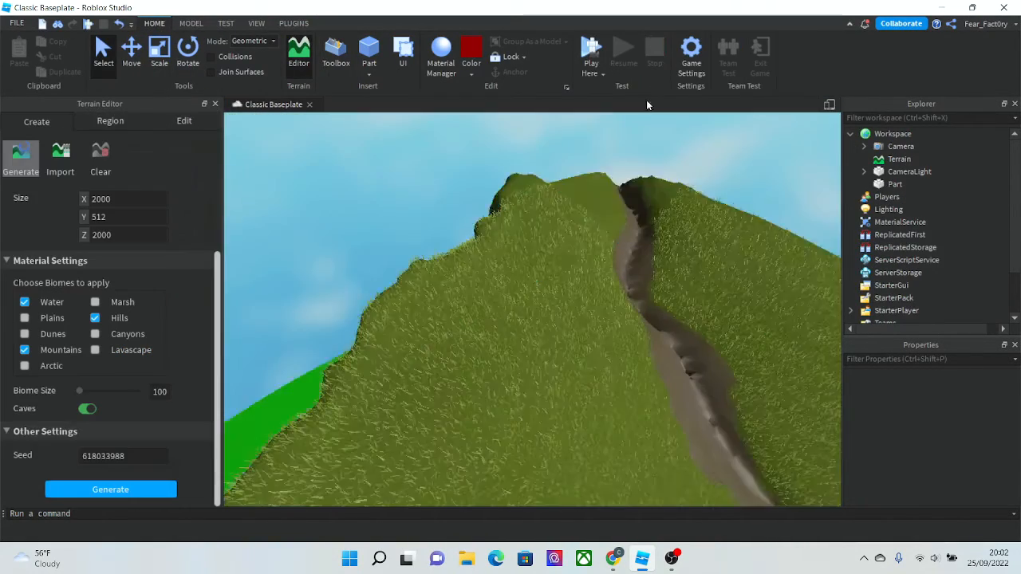
mouse_move(636, 170)
right_down()
mouse_move(630, 182)
mouse_move(643, 186)
right_up()
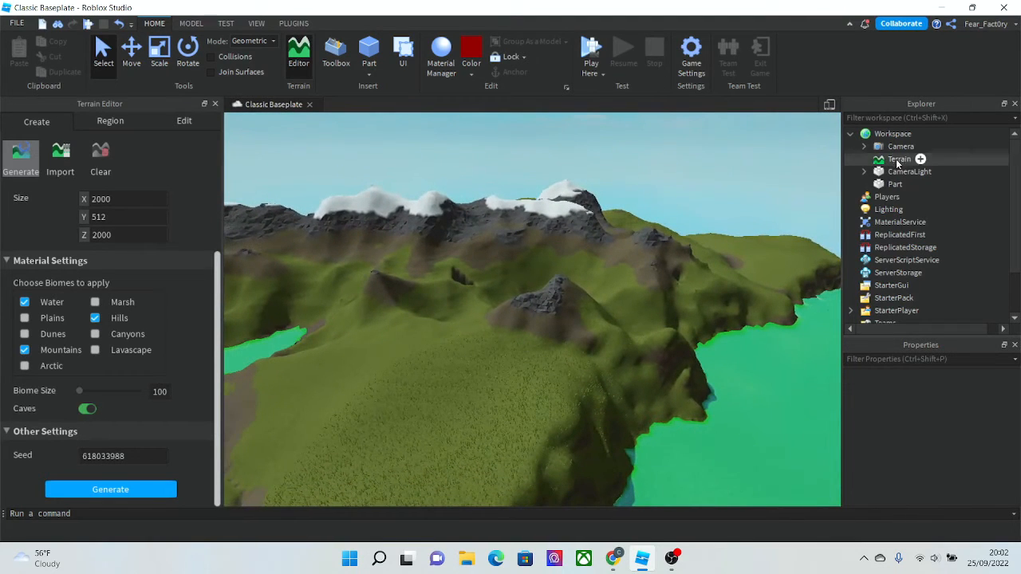
key(Delete)
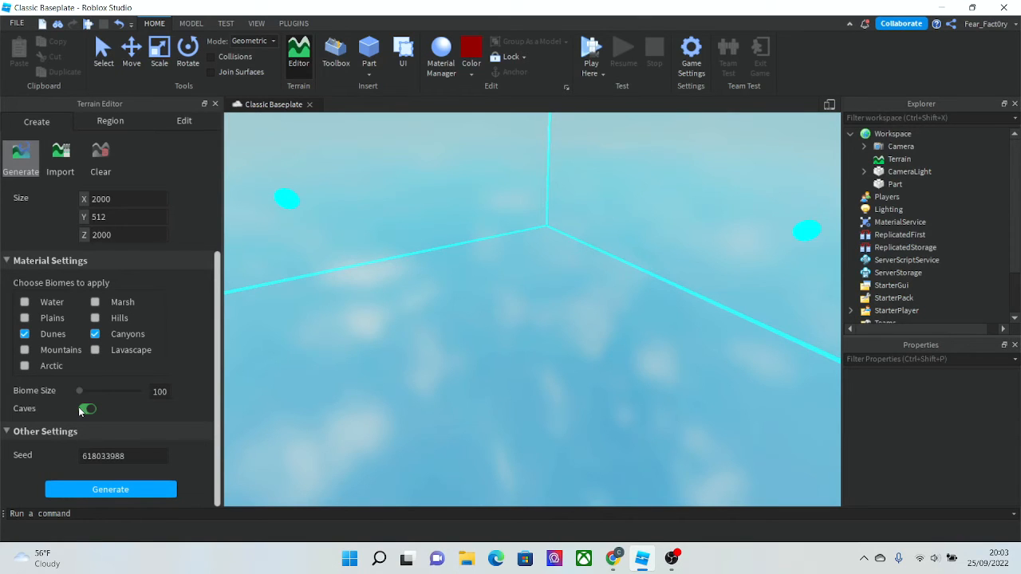
- Generate new terrain with the Dunes and Canyons biomes
click(123, 493)
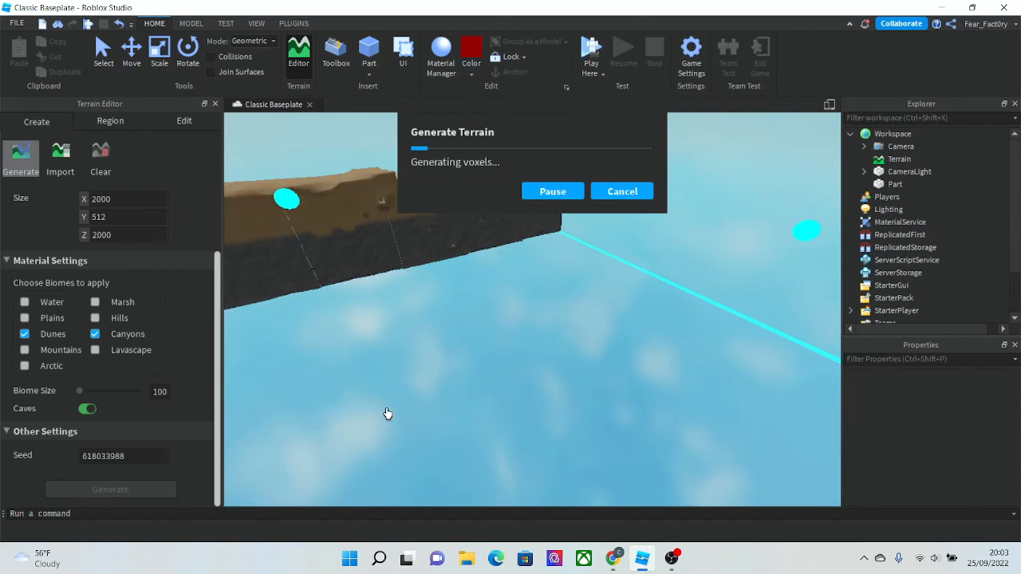
right_drag(388, 414, 383, 431)
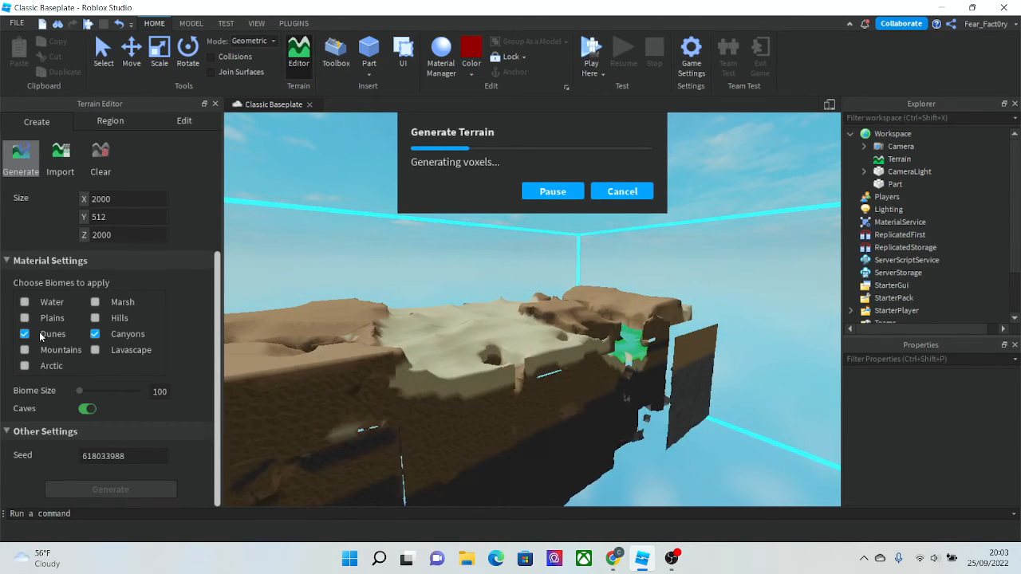
scroll(40, 335, up, 2)
scroll(395, 398, up, 8)
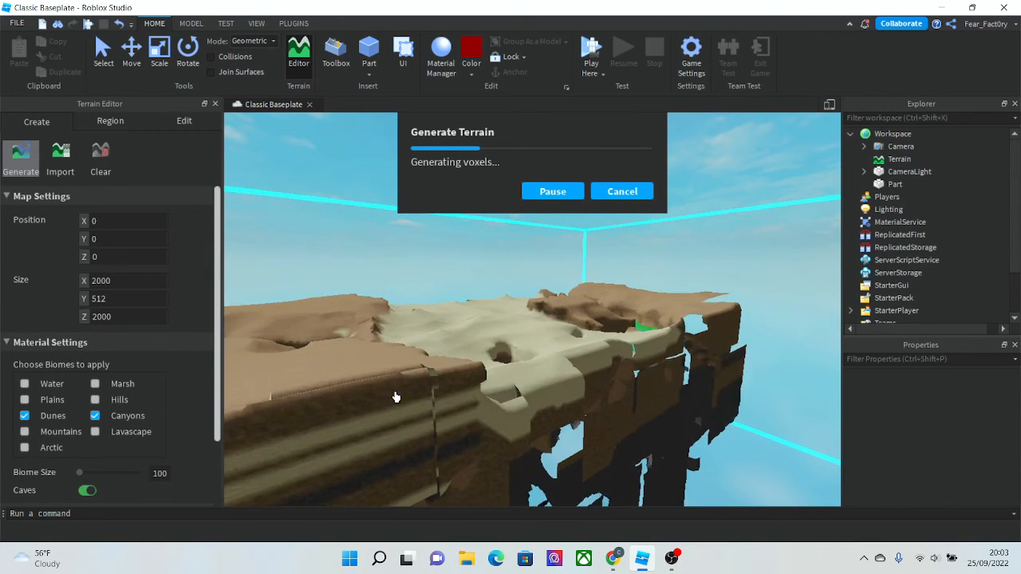
scroll(375, 319, up, 5)
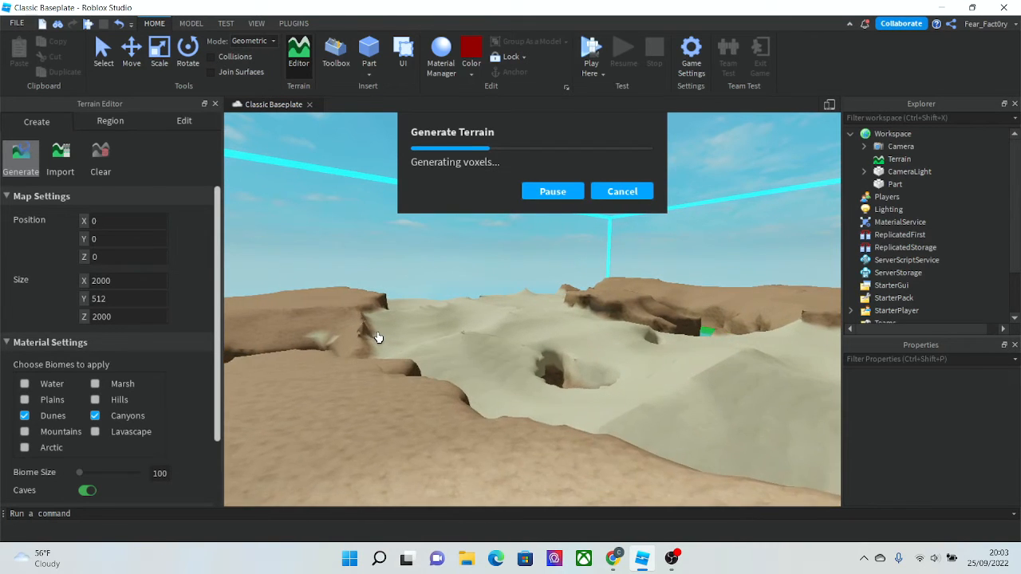
scroll(641, 449, up, 8)
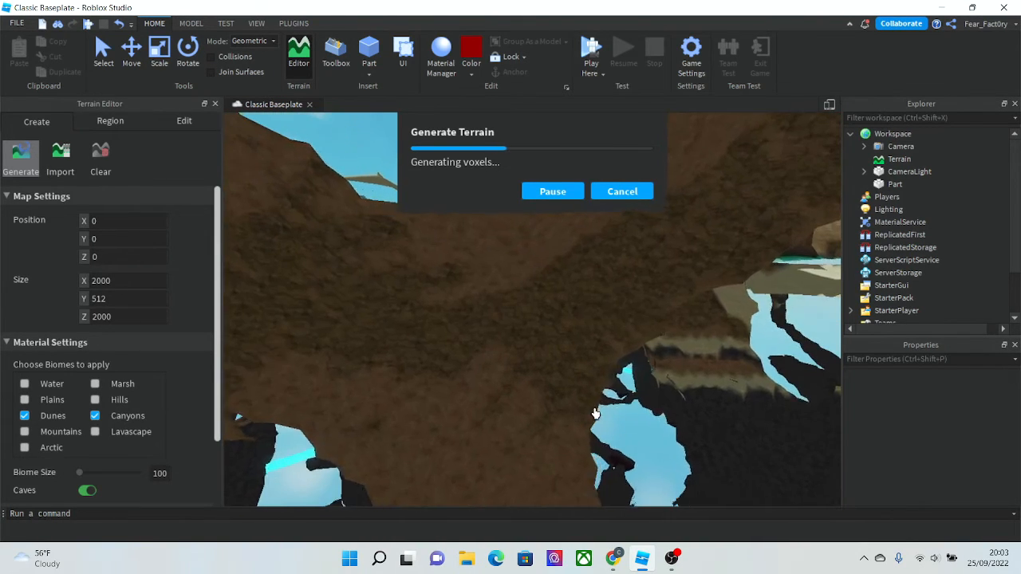
- Play-test the desert terrain, walking and jumping the character through the dunes and caves
right_drag(596, 413, 596, 411)
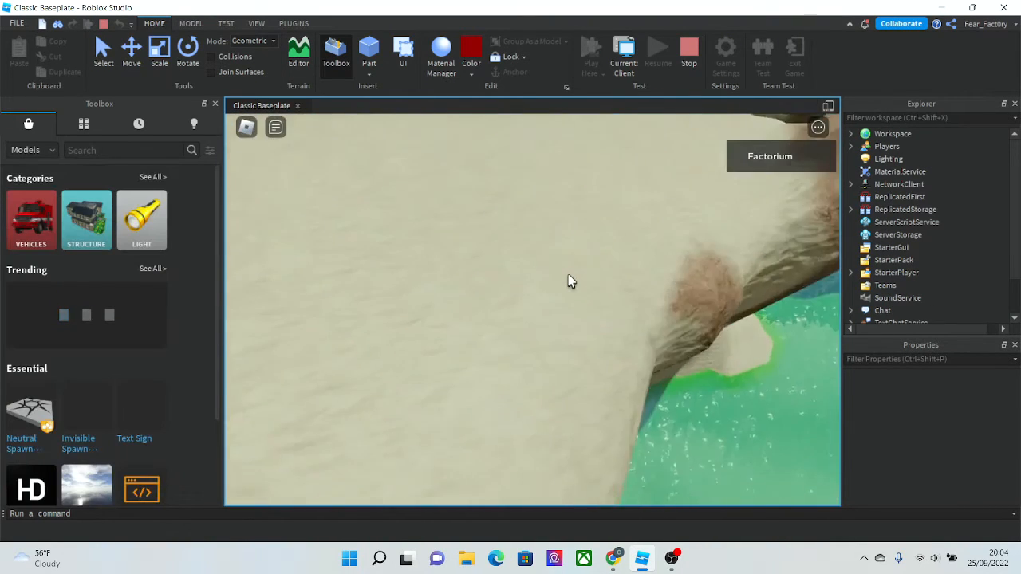
key(w)
scroll(571, 281, down, 3)
right_drag(571, 282, 568, 275)
key(w)
scroll(571, 282, down, 4)
key(space)
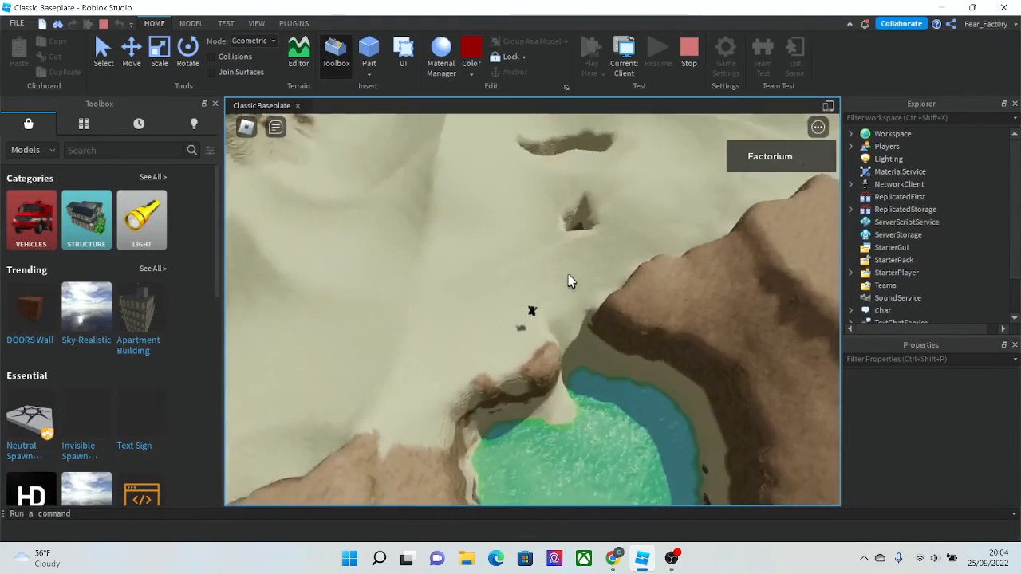
key(w)
key(w)
key(space)
scroll(571, 281, up, 2)
key(w)
key(w)
key(space)
key(w)
key(space)
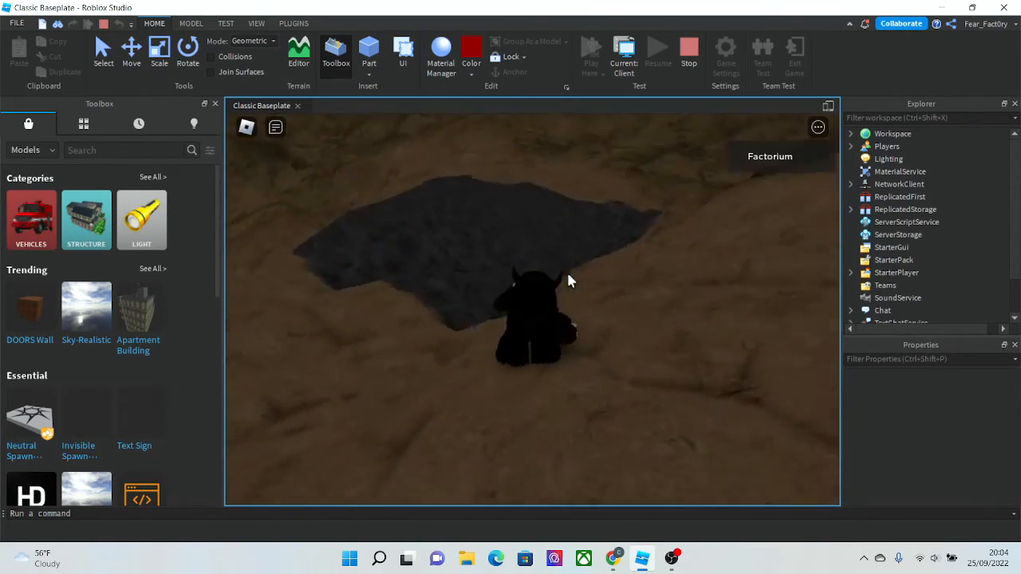
key(w)
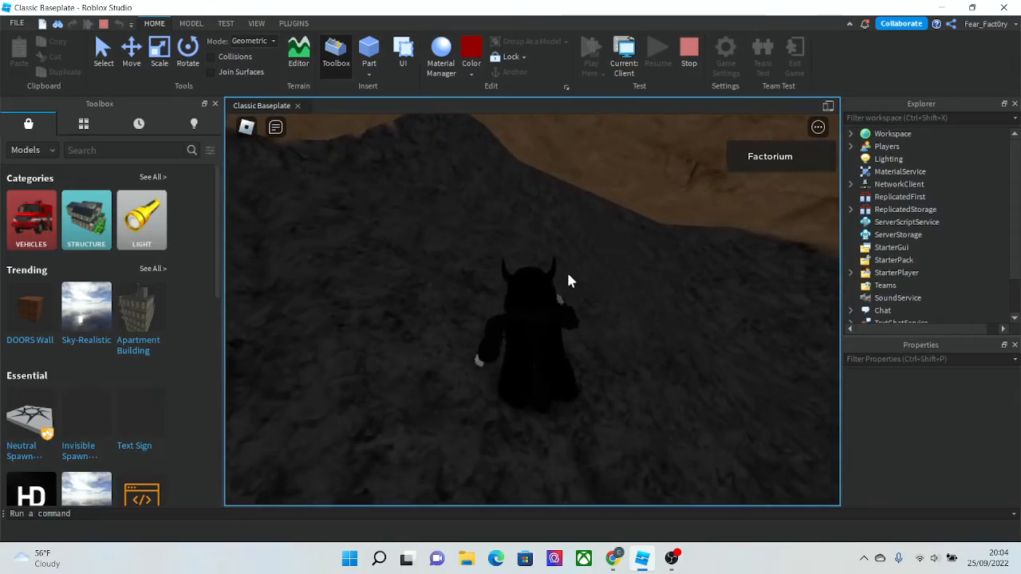
key(w)
- Light the cave with Camera Light and stop the play test
click(294, 23)
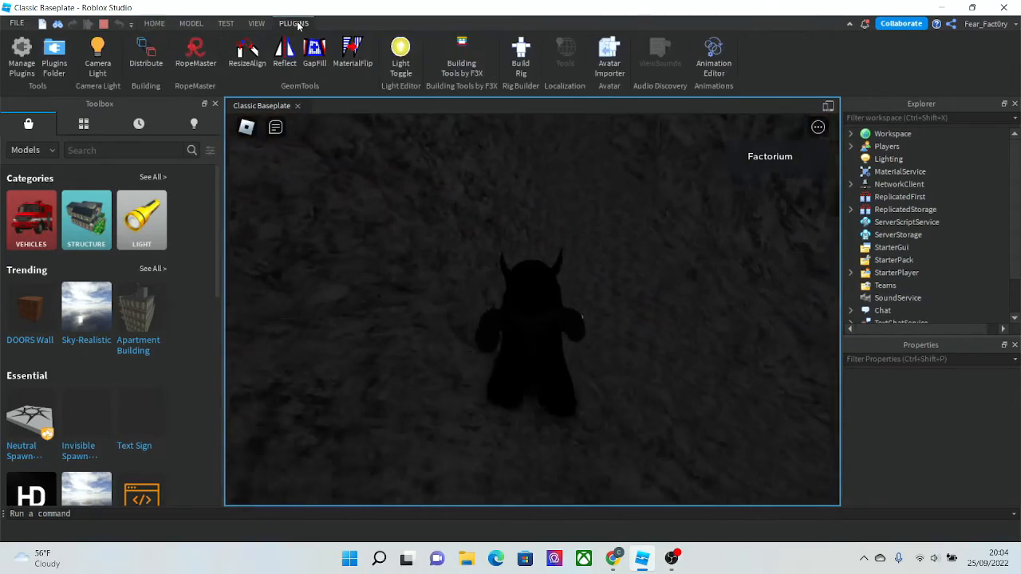
click(96, 57)
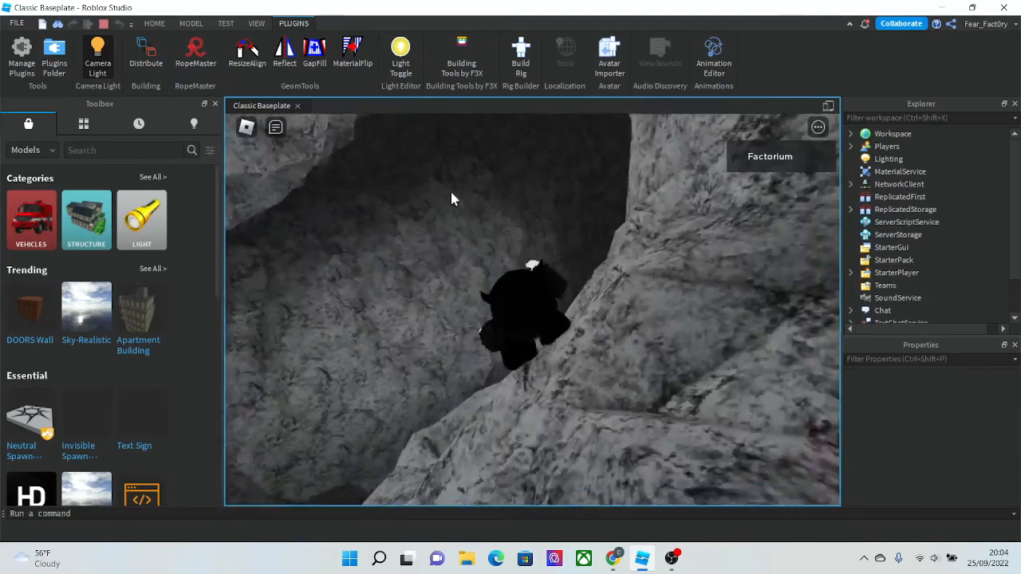
key(w)
right_drag(451, 193, 451, 194)
click(154, 24)
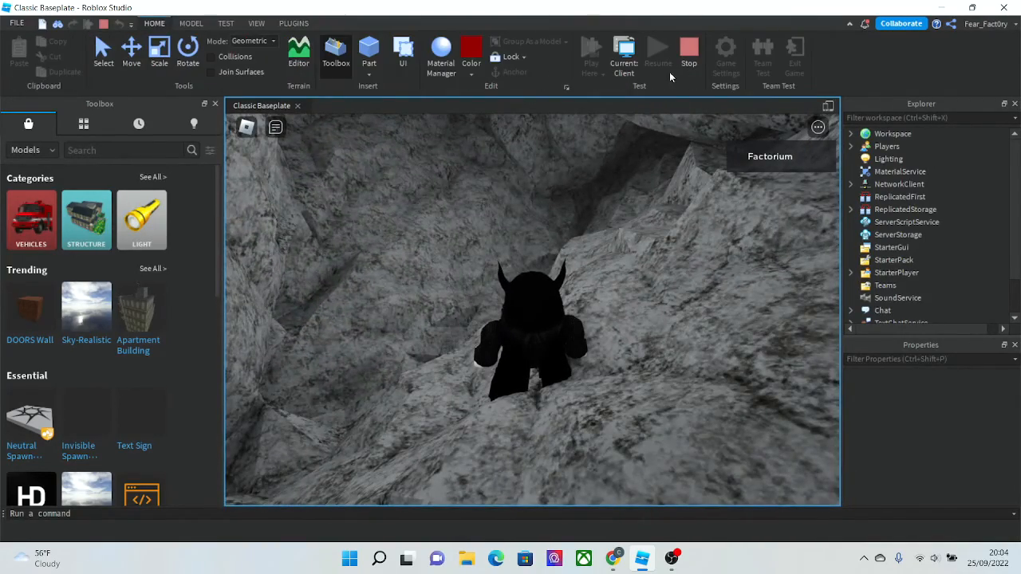
click(690, 69)
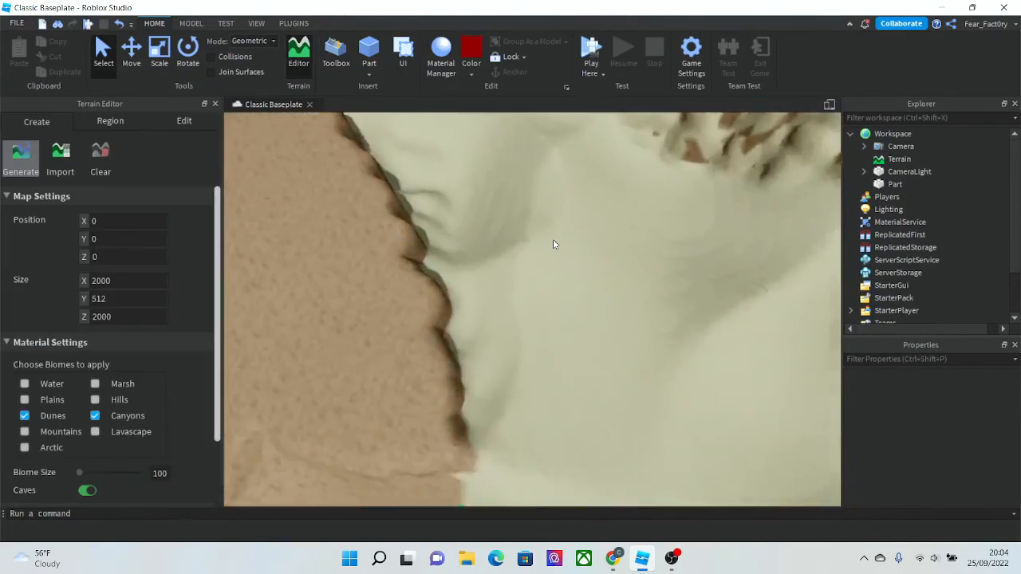
- Fly the camera over the dunes and canyons to inspect the generated landscape
scroll(552, 240, up, 10)
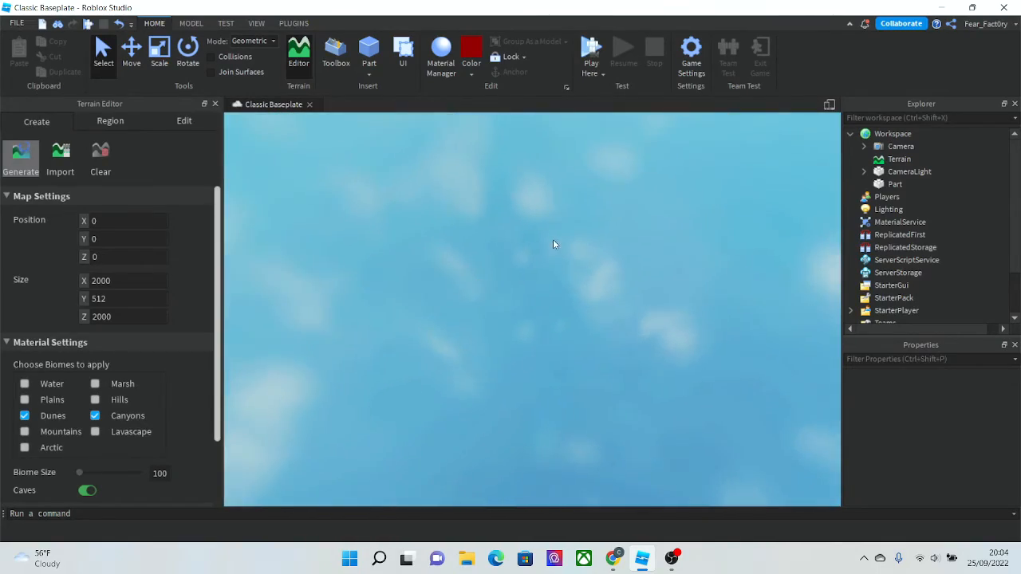
right_drag(552, 240, 552, 240)
key(w)
key(w)
key(w)
key(w)
key(w)
key(w)
key(w)
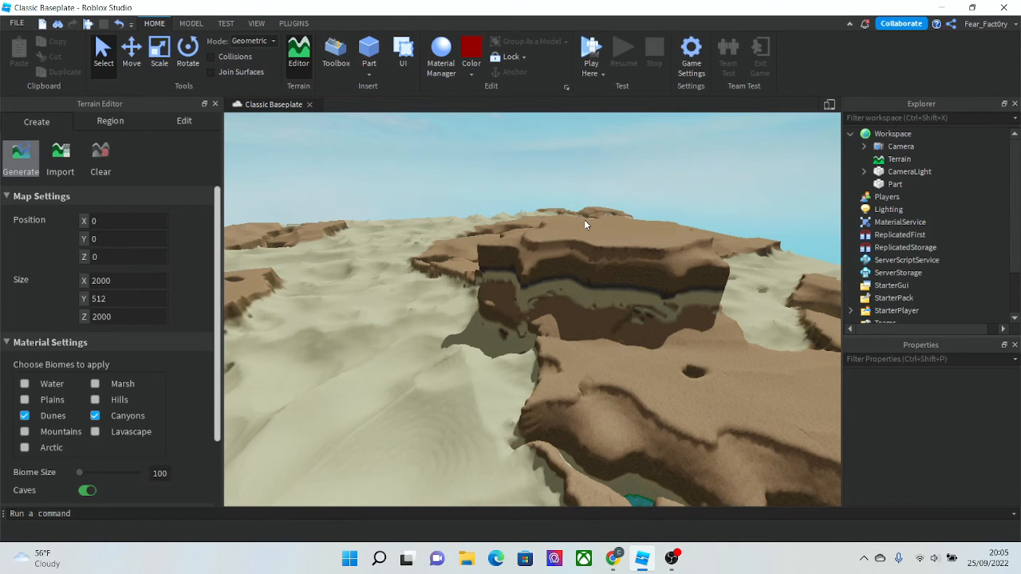
right_drag(588, 226, 520, 231)
right_drag(430, 224, 431, 224)
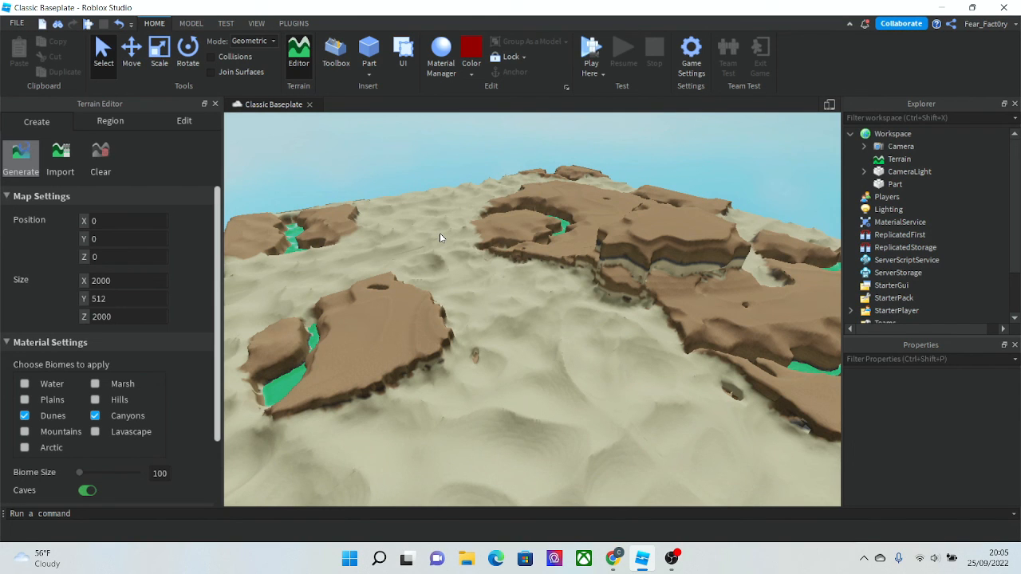
click(672, 557)
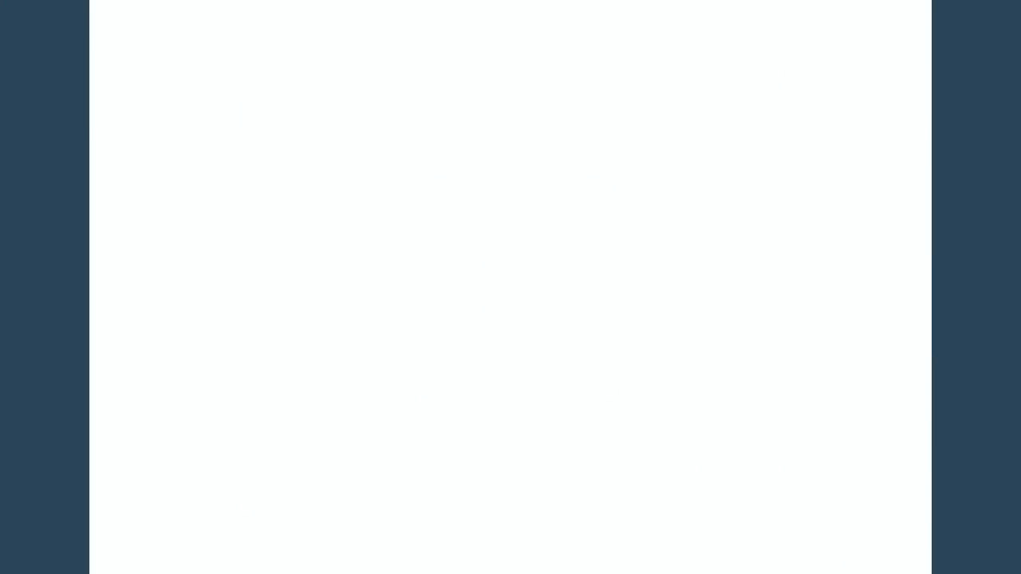